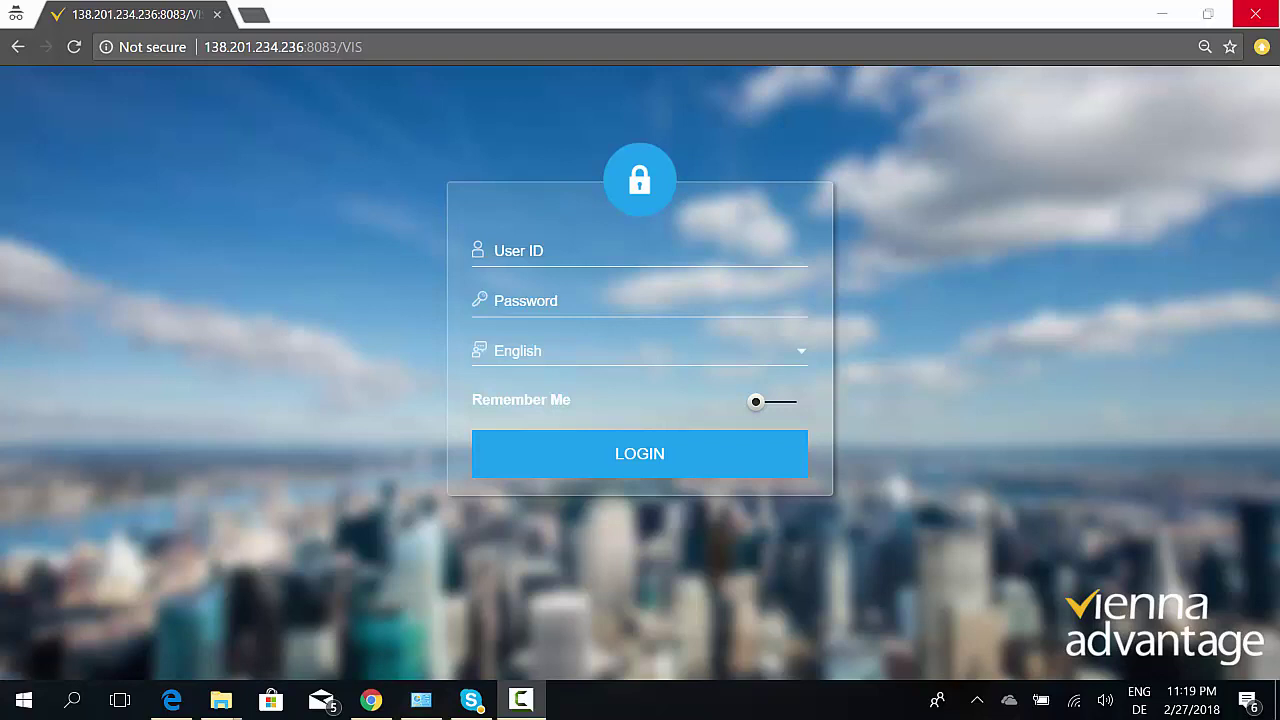
Step: Fill in the administrator's user ID and the account password on the login form
{"action": "left_click", "coordinate": [688, 46]}
{"action": "left_click", "coordinate": [917, 203]}
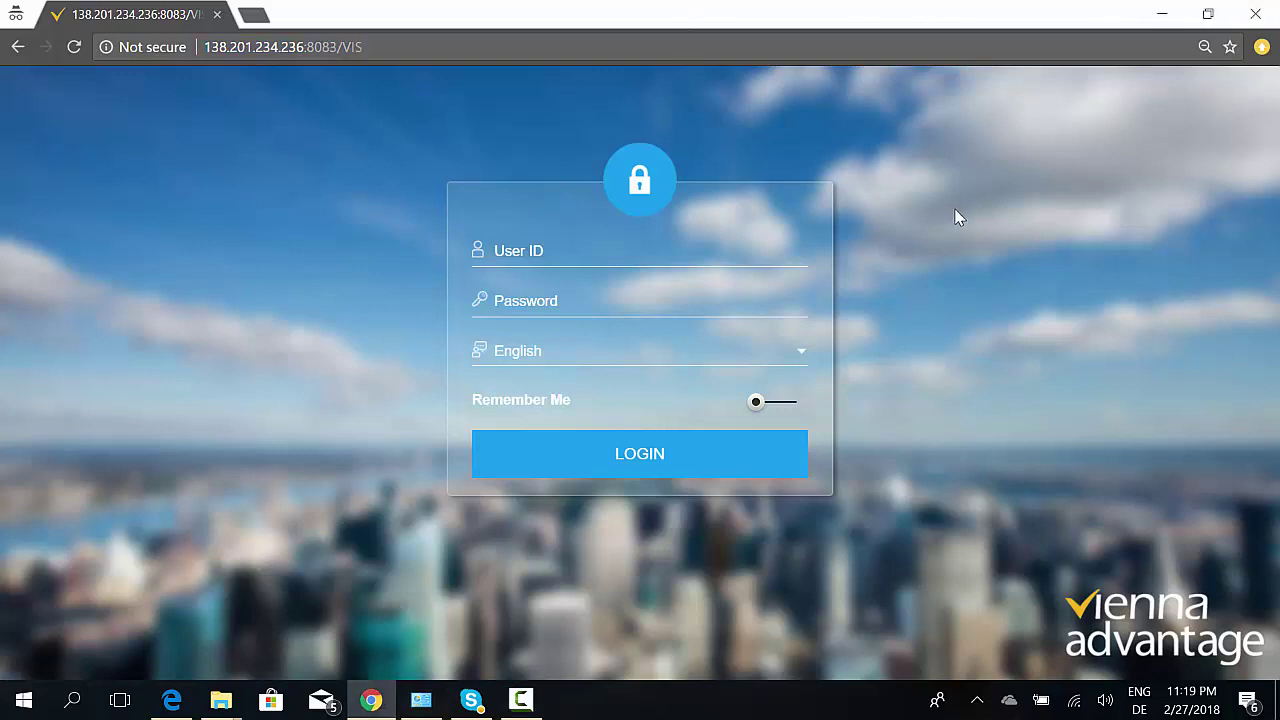
{"action": "left_click", "coordinate": [723, 255]}
{"action": "type", "text": "IdeasIncA"}
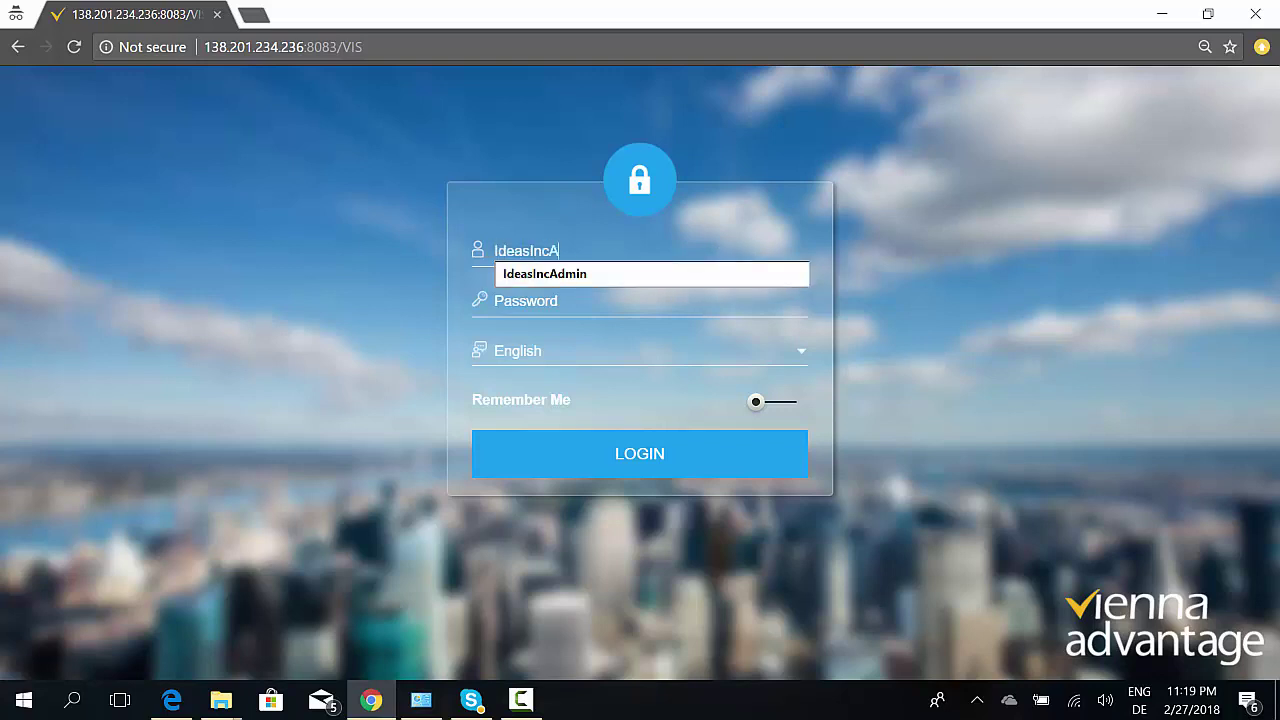
{"action": "type", "text": "dmin"}
{"action": "key", "text": "Tab"}
{"action": "type", "text": "•••"}
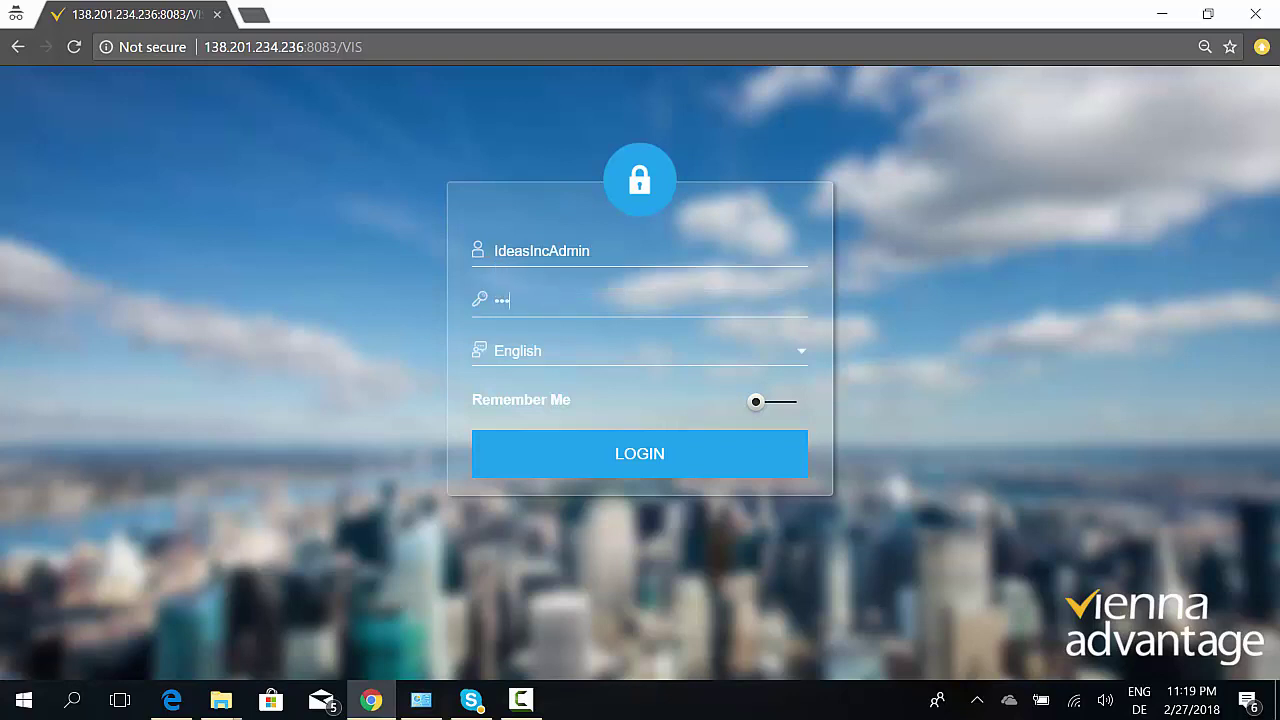
{"action": "type", "text": "••••••••••"}
Step: Switch the login page language to العربية (Iraq) and back to English
{"action": "left_click", "coordinate": [532, 355]}
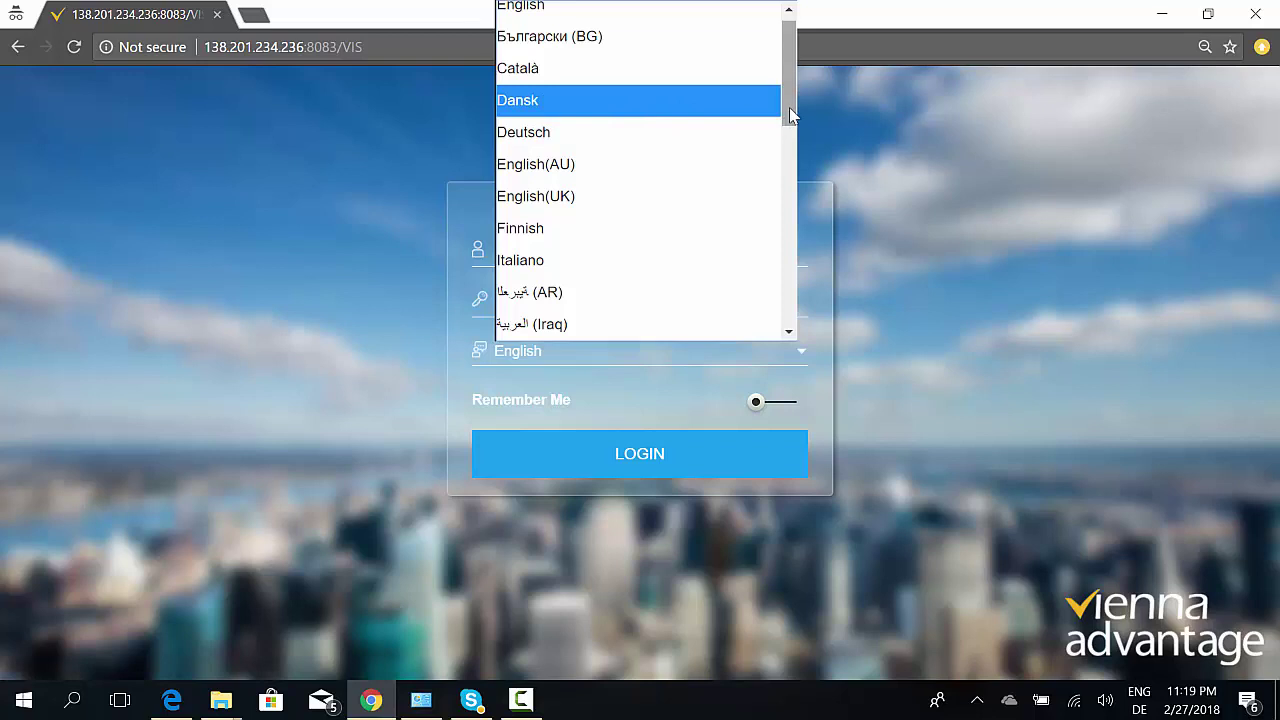
{"action": "left_click_drag", "start_coordinate": [790, 115], "coordinate": [790, 110]}
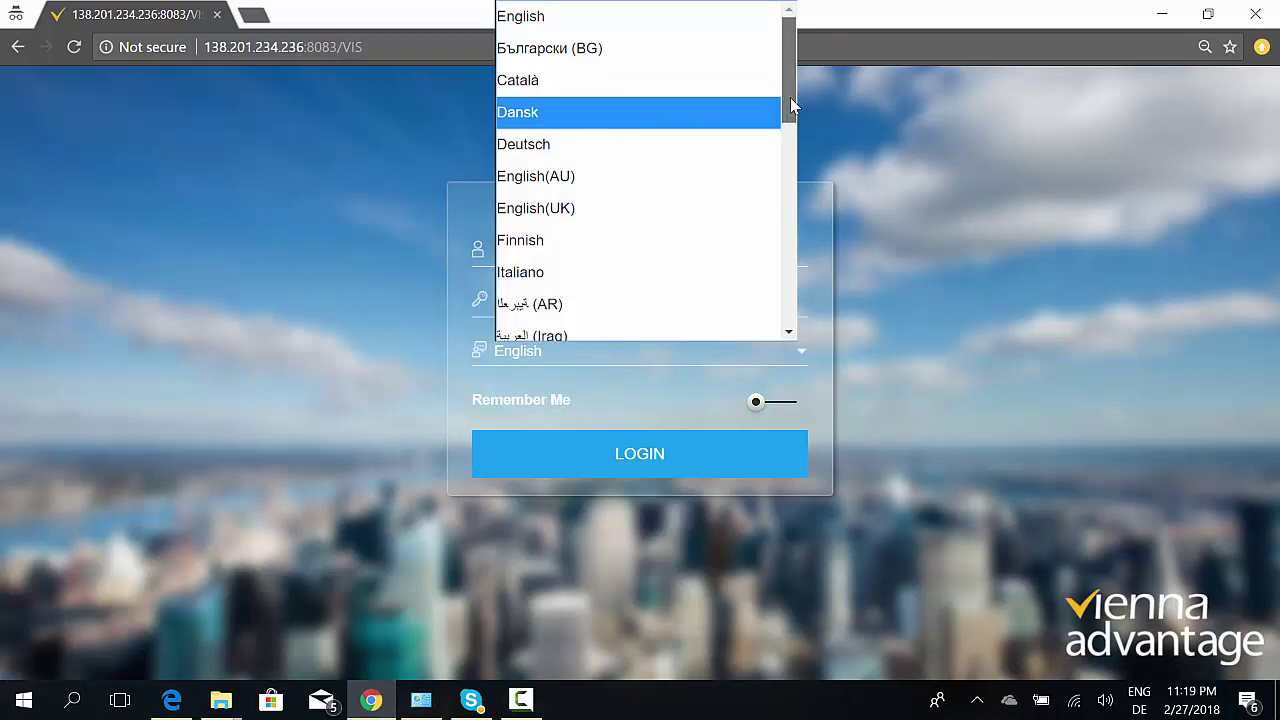
{"action": "left_click", "coordinate": [655, 325]}
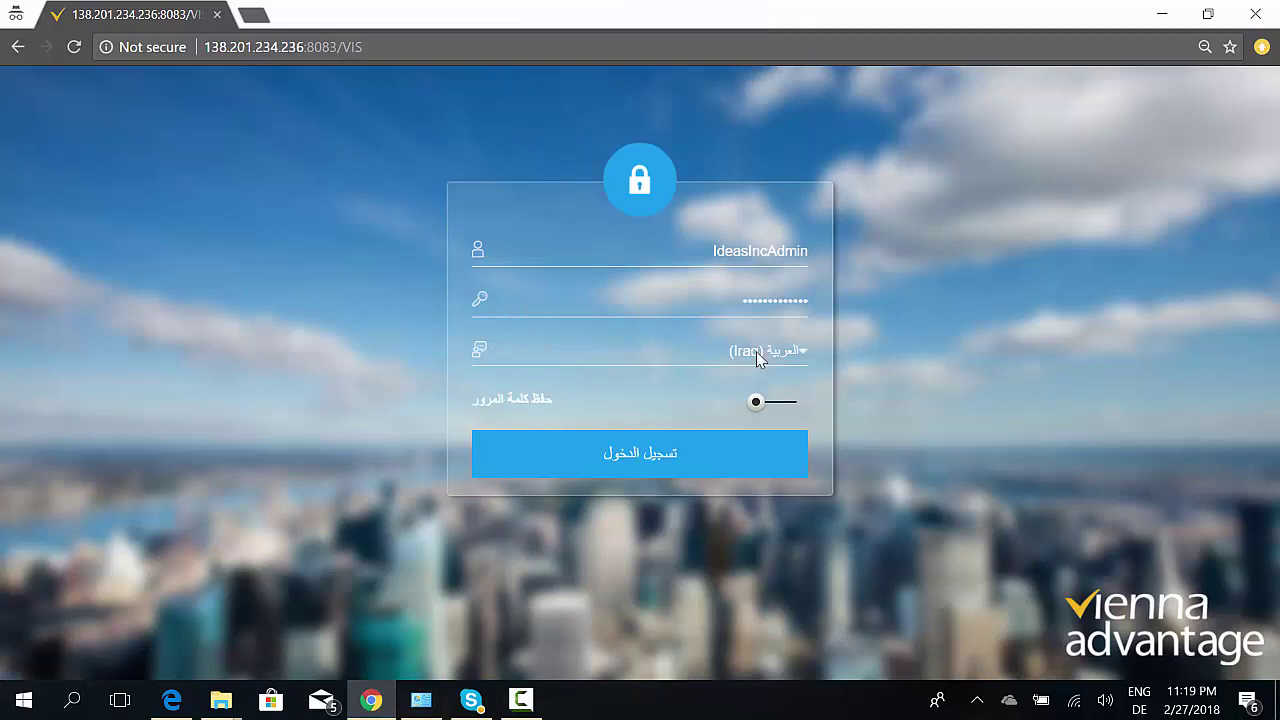
{"action": "left_click", "coordinate": [756, 351]}
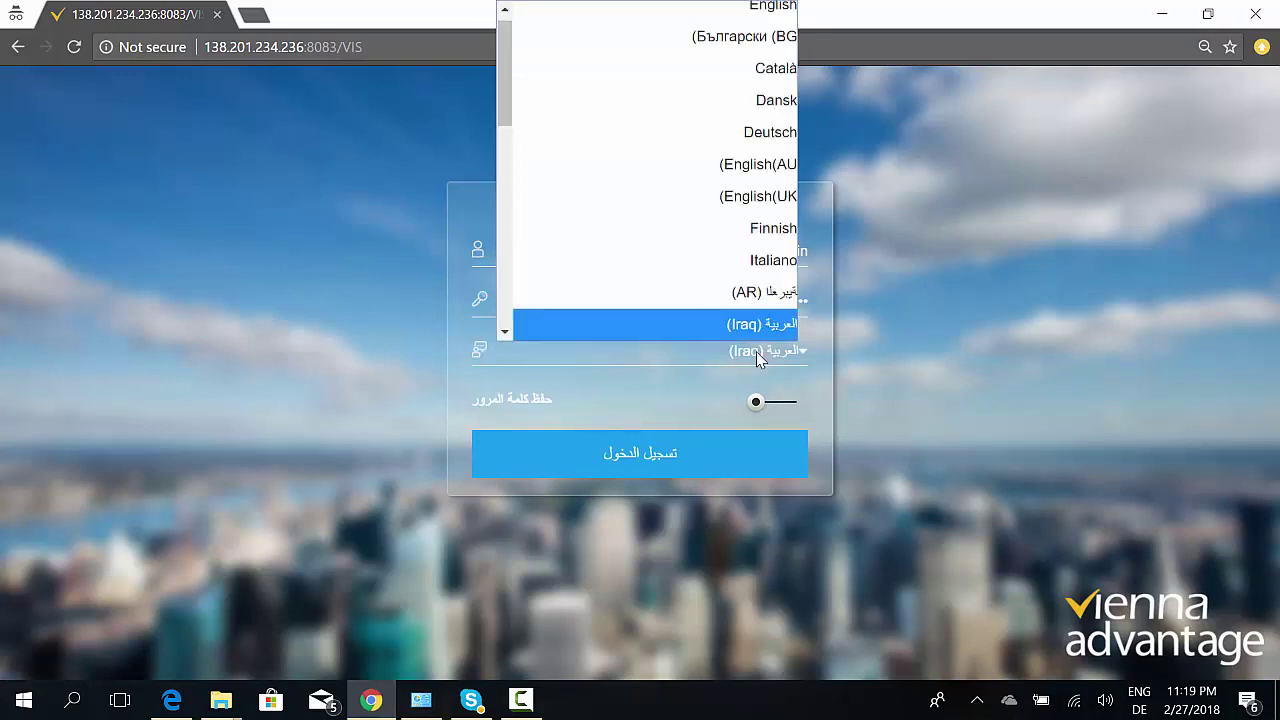
{"action": "left_click", "coordinate": [772, 16]}
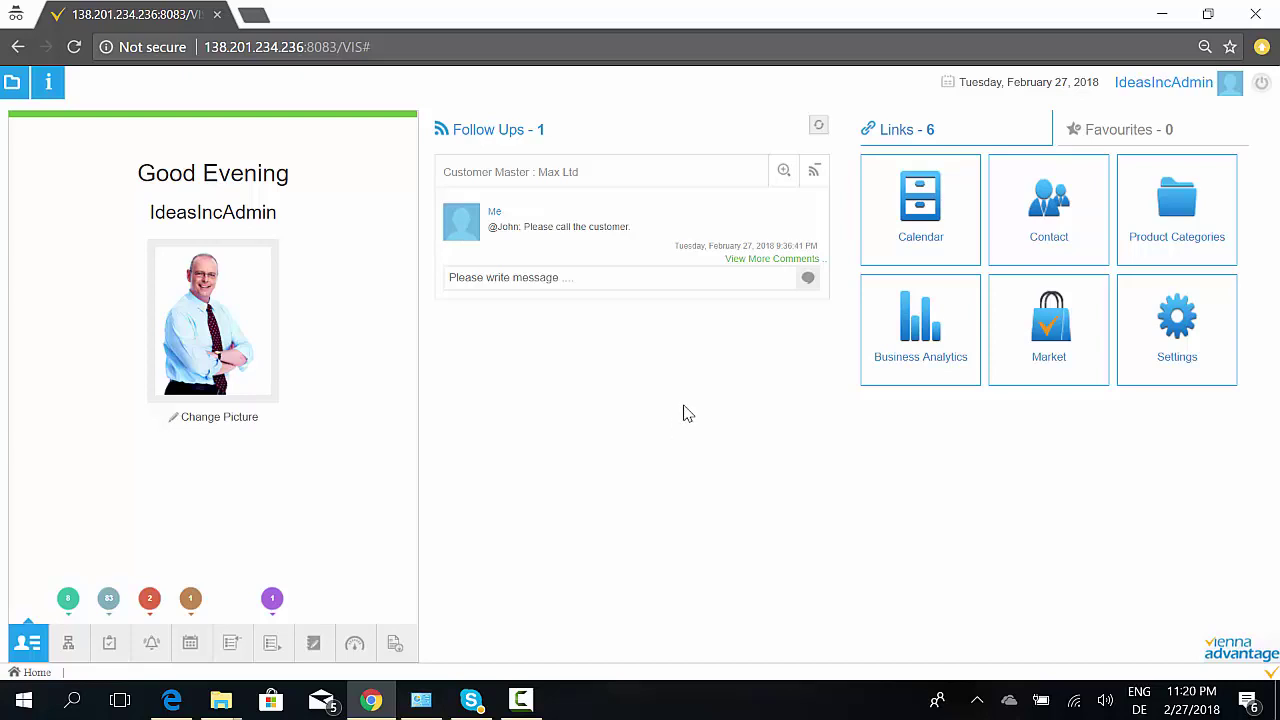
Step: Open the signed-in account's session settings and look through the available roles
{"action": "left_click", "coordinate": [1141, 90]}
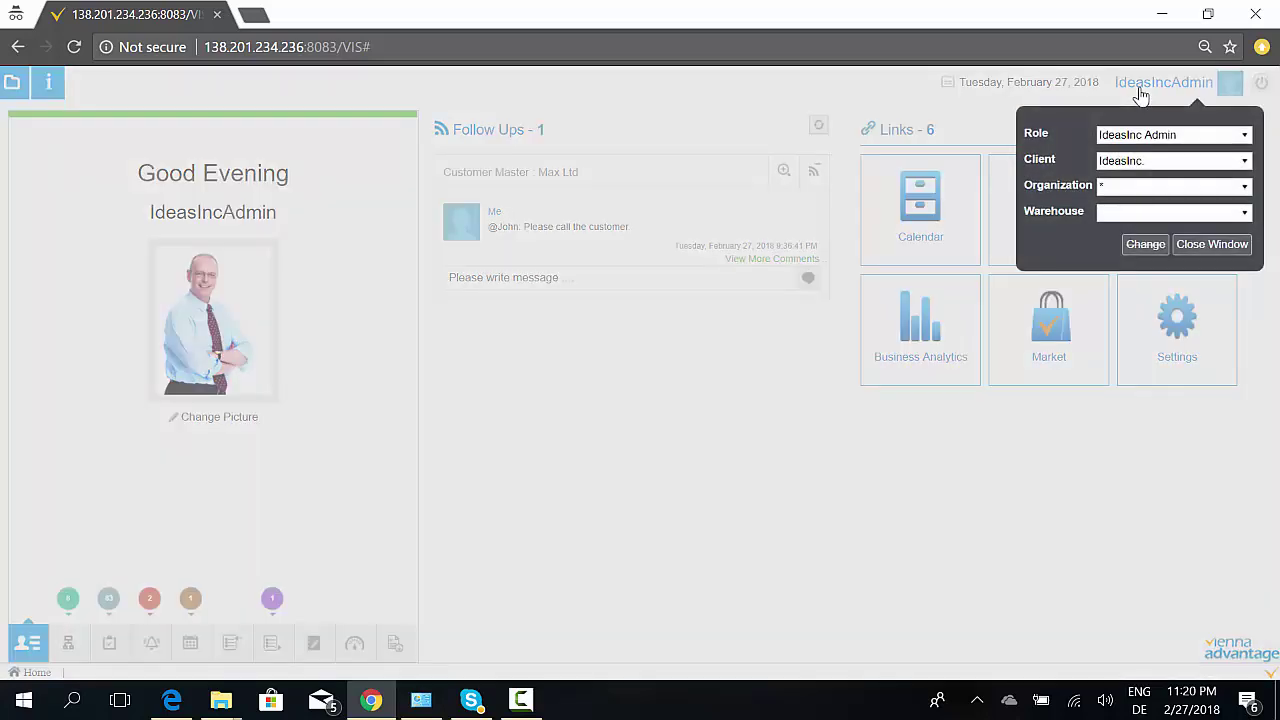
{"action": "left_click", "coordinate": [1155, 138]}
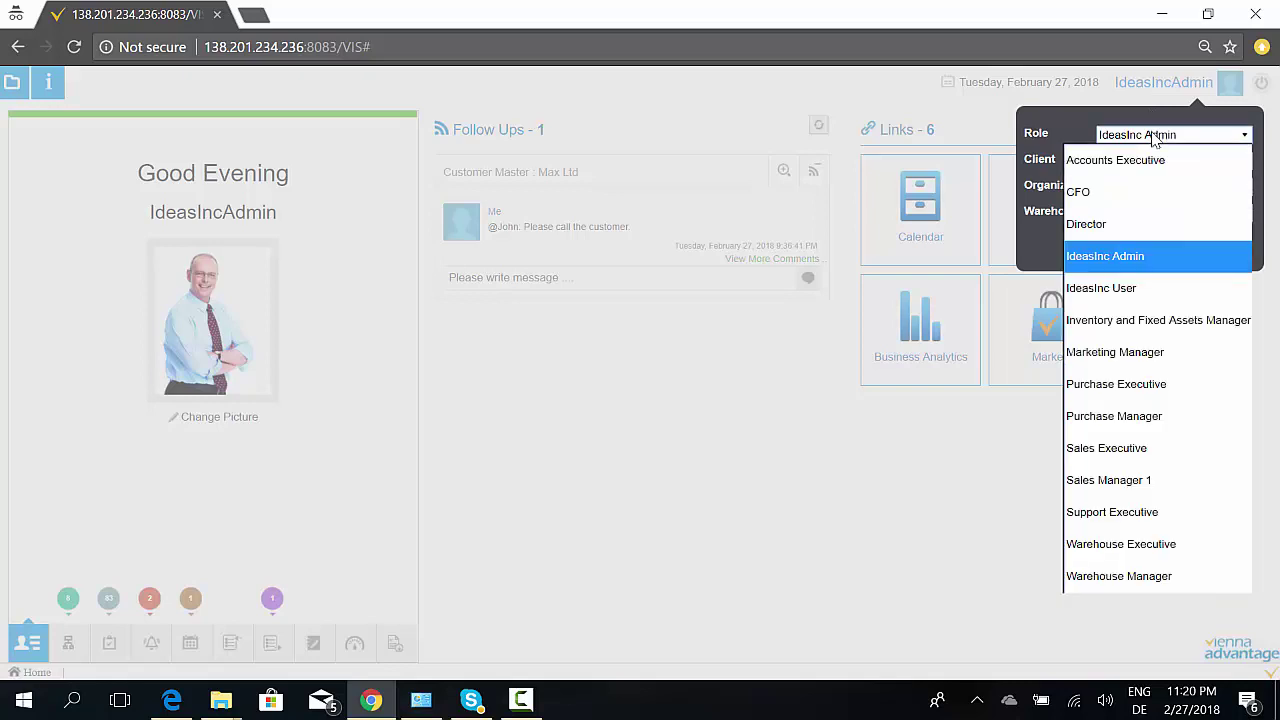
{"action": "left_click", "coordinate": [1155, 138]}
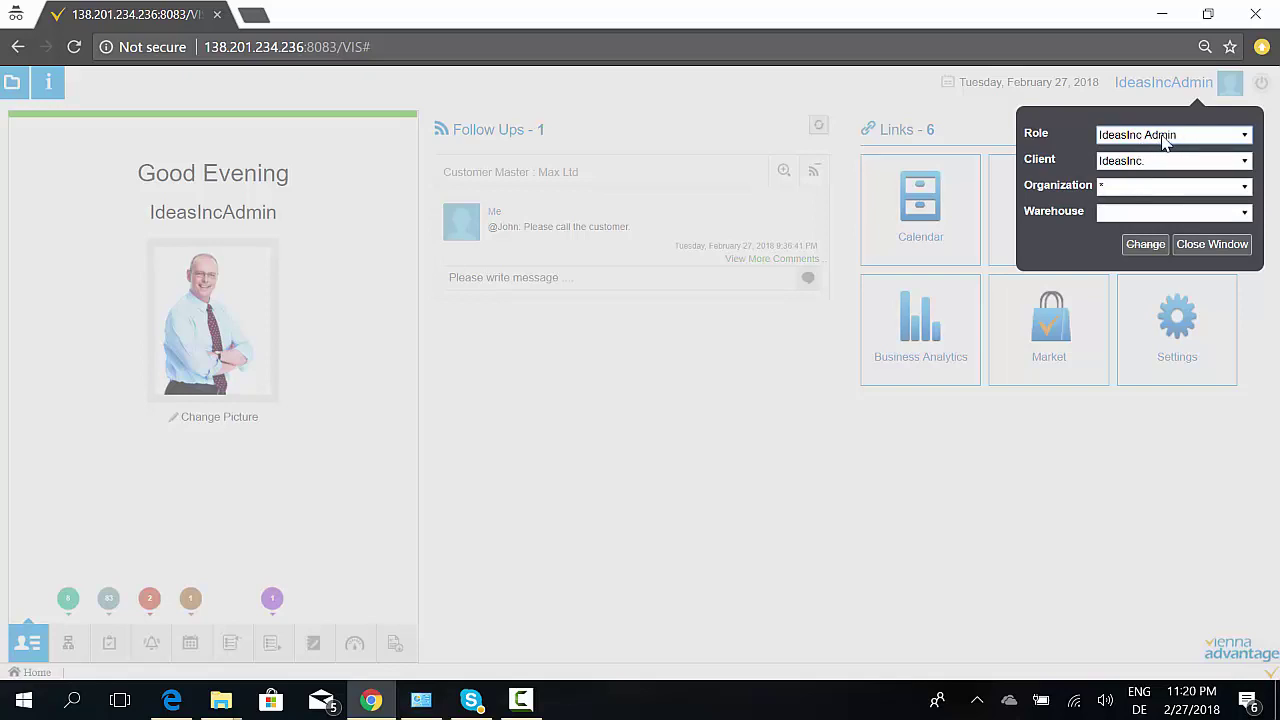
{"action": "left_click", "coordinate": [1165, 140]}
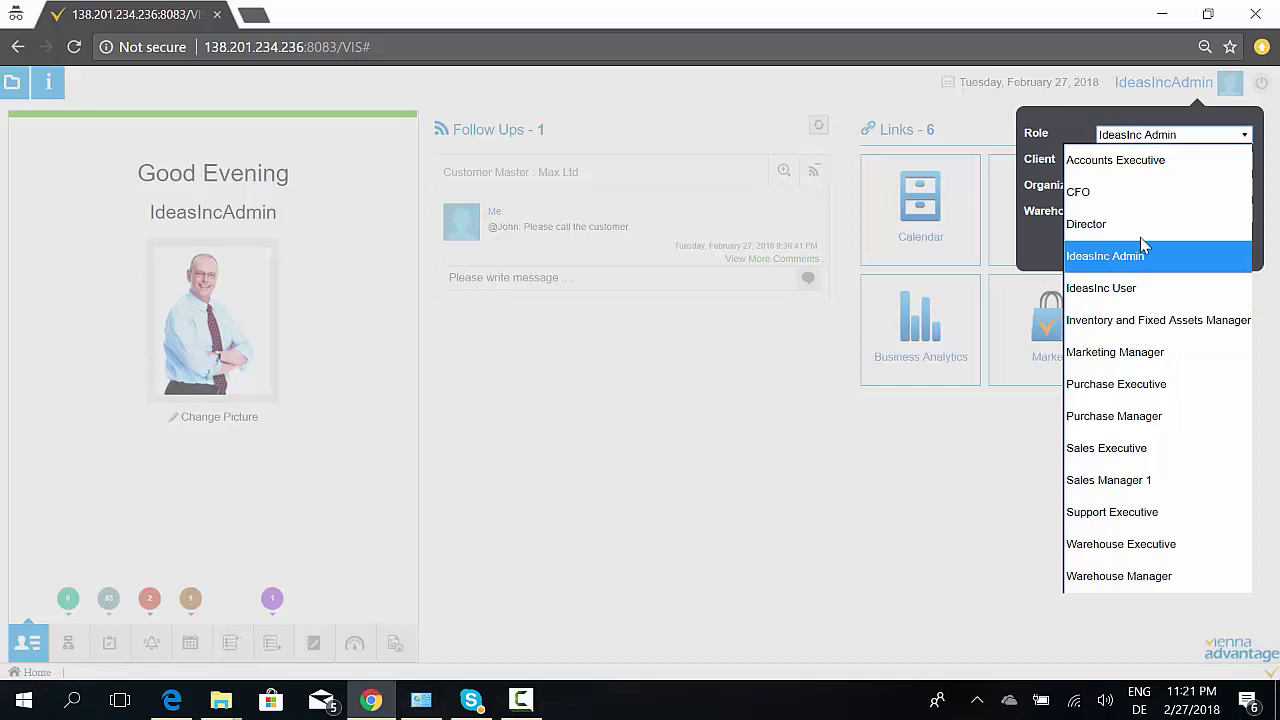
{"action": "left_click", "coordinate": [1160, 138]}
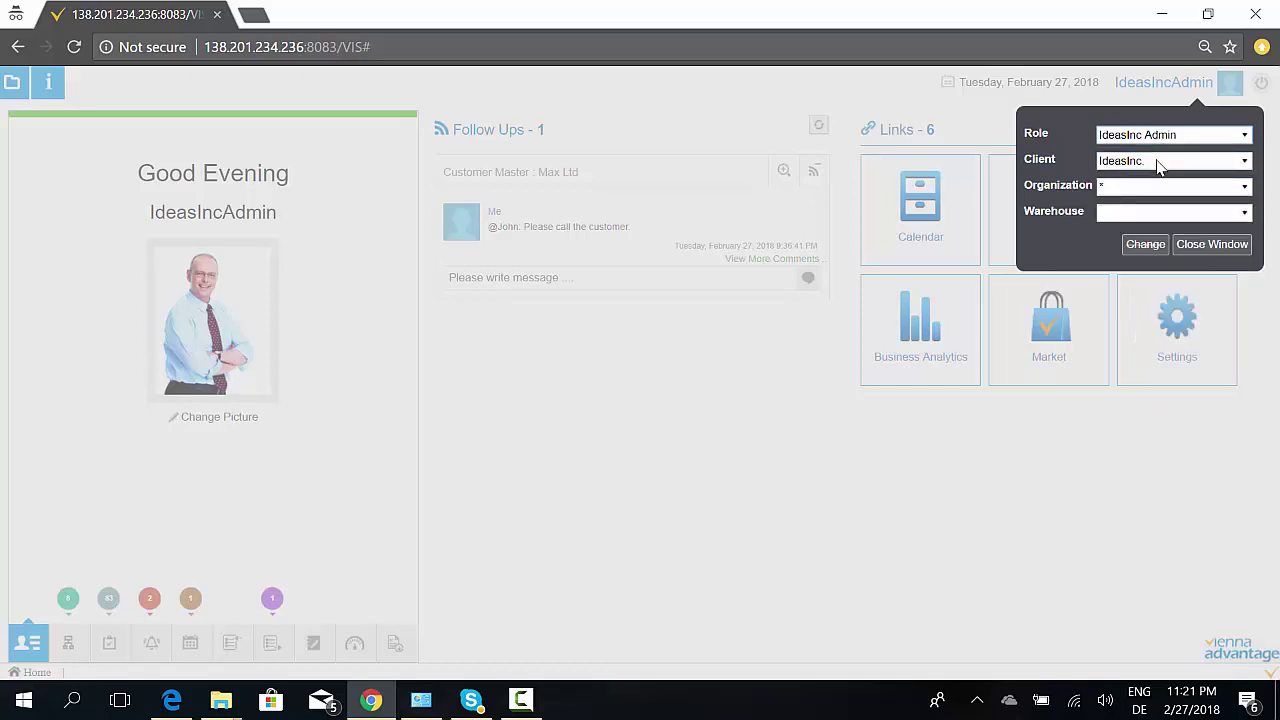
Step: Look through the client and organization choices in the session settings, and close them without changing anything
{"action": "left_click", "coordinate": [1160, 163]}
{"action": "left_click", "coordinate": [1160, 164]}
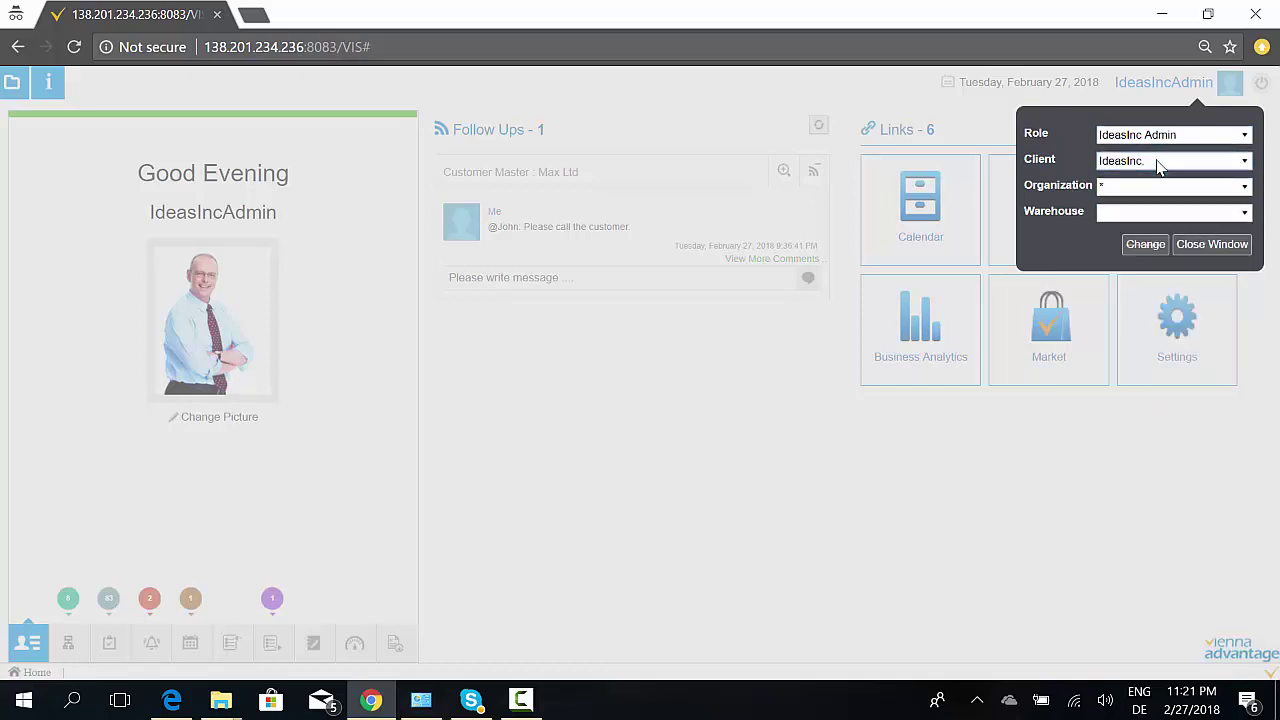
{"action": "left_click", "coordinate": [1157, 192]}
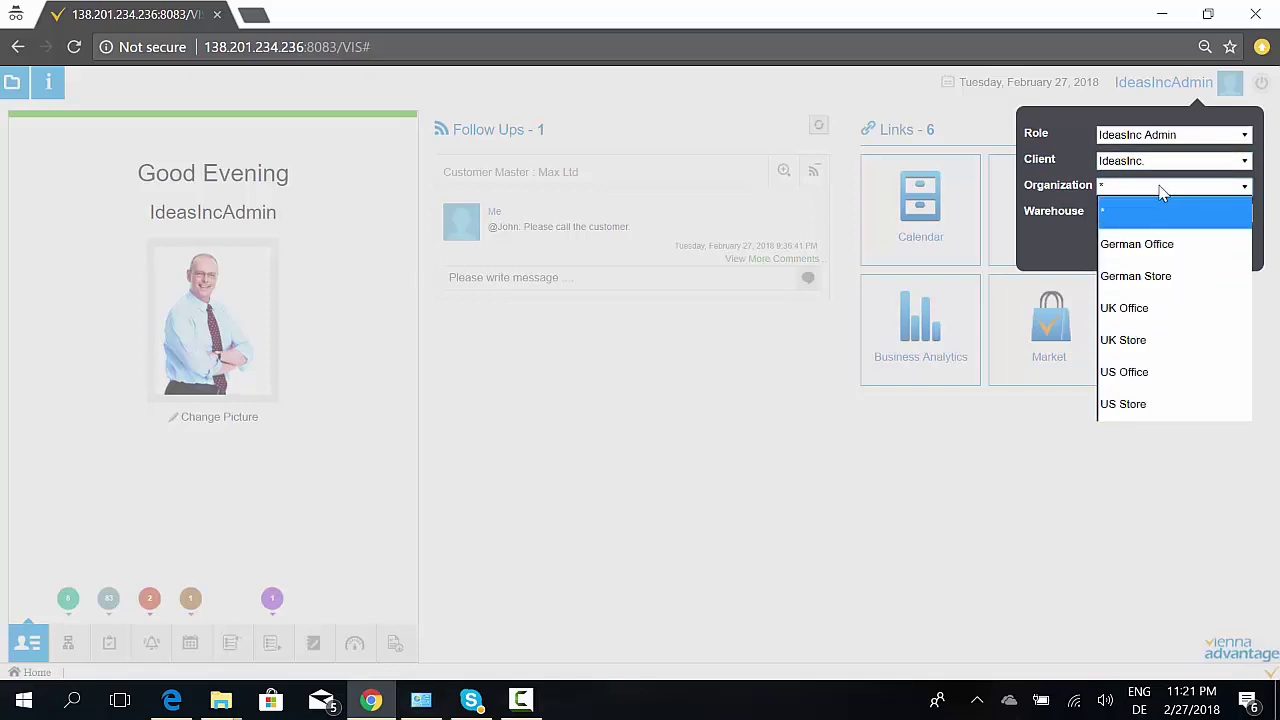
{"action": "left_click", "coordinate": [1160, 188]}
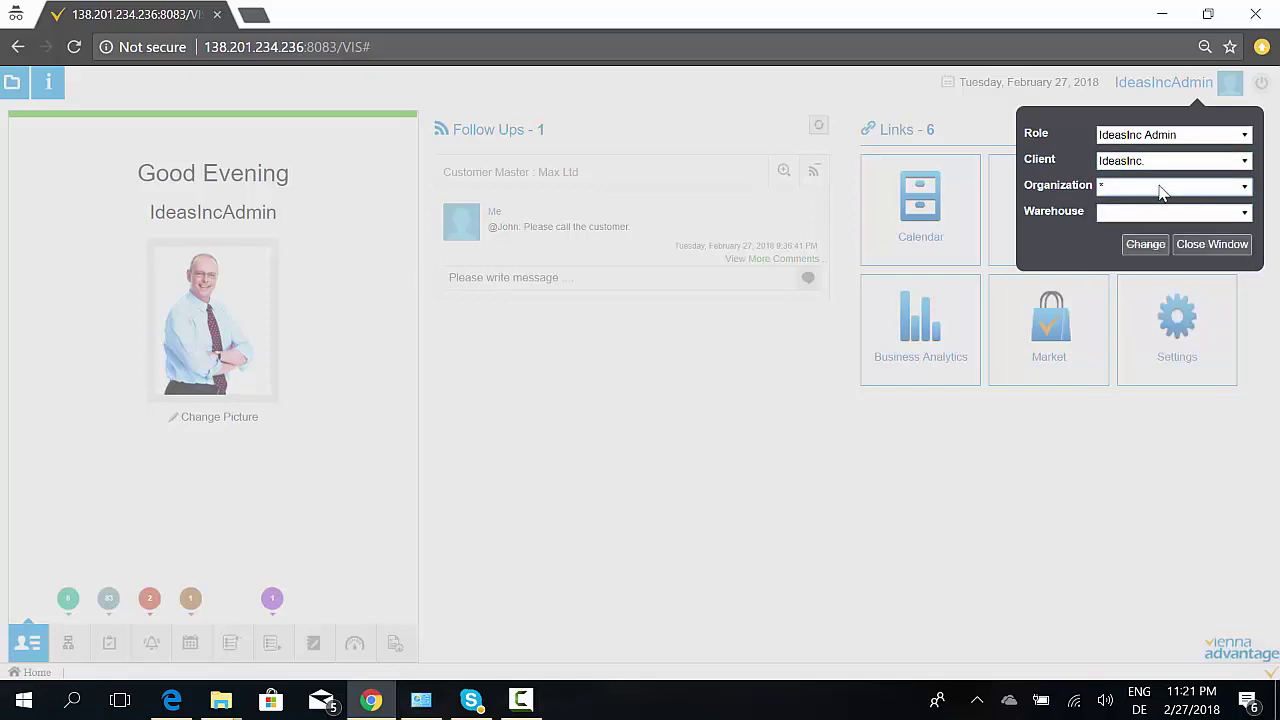
{"action": "left_click", "coordinate": [1195, 245]}
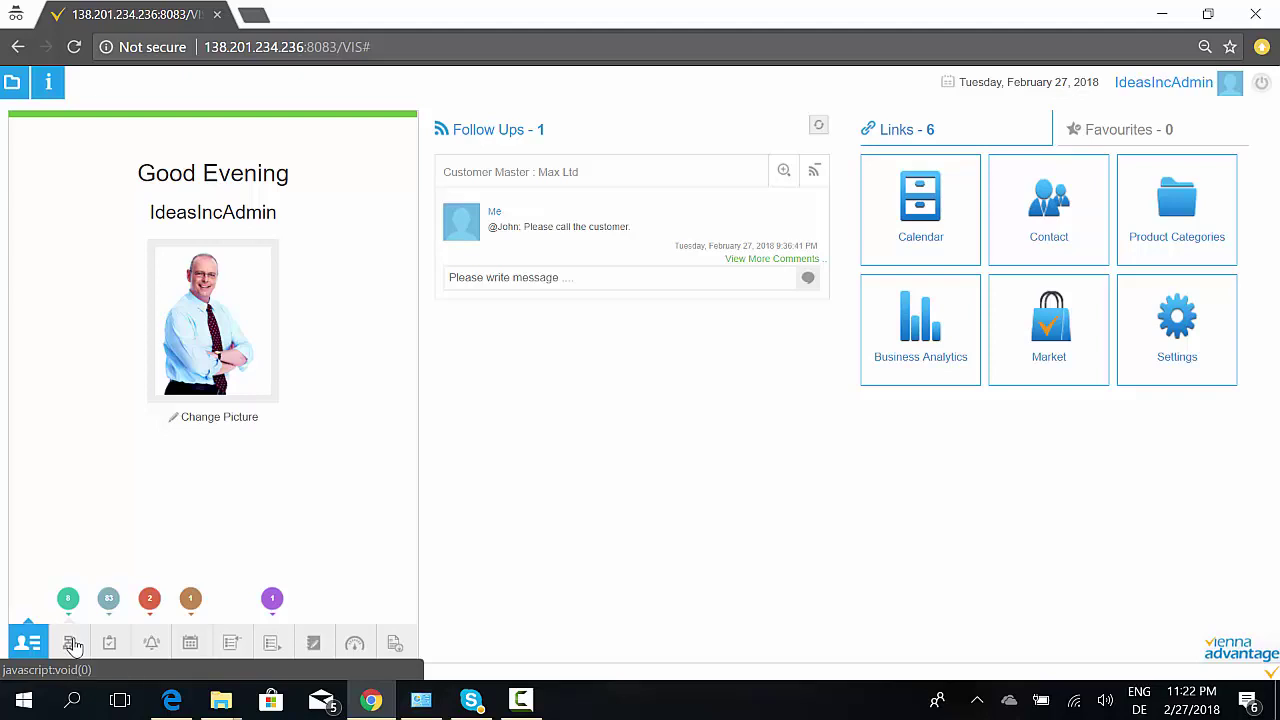
Step: Show the workflow activities, open the first sales order approval, and view its possible answers
{"action": "left_click", "coordinate": [72, 645]}
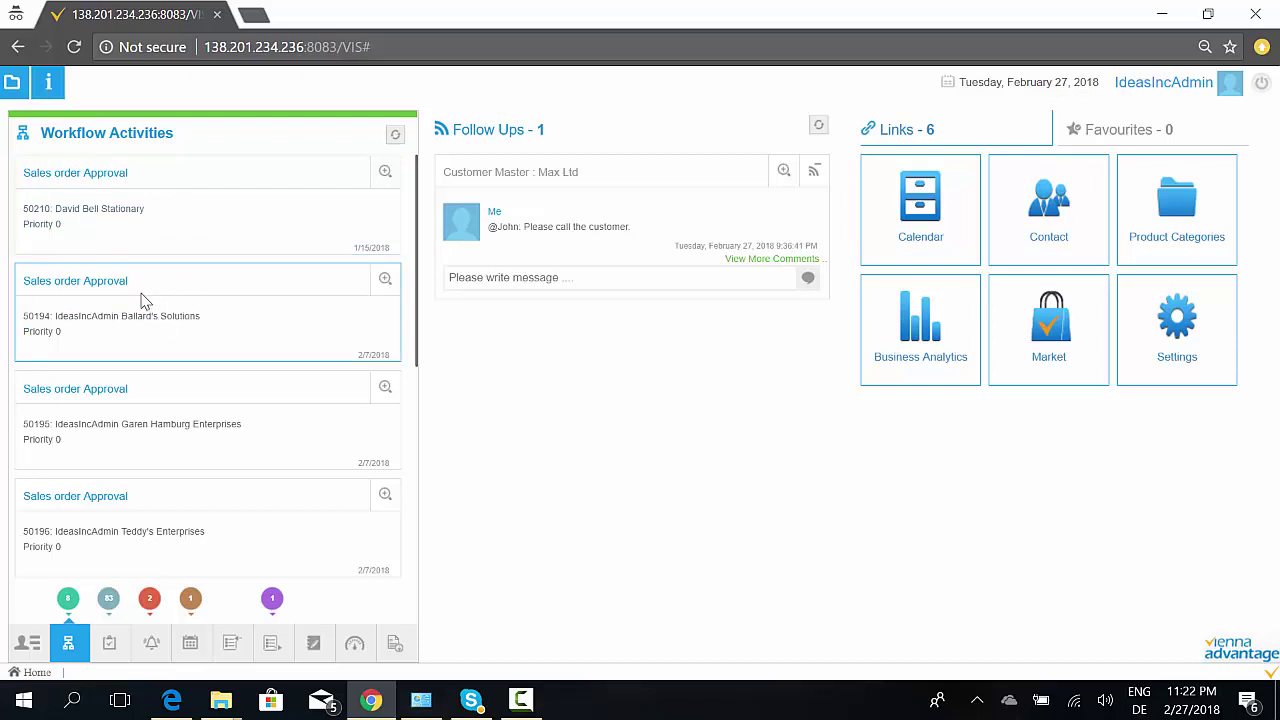
{"action": "left_click", "coordinate": [145, 180]}
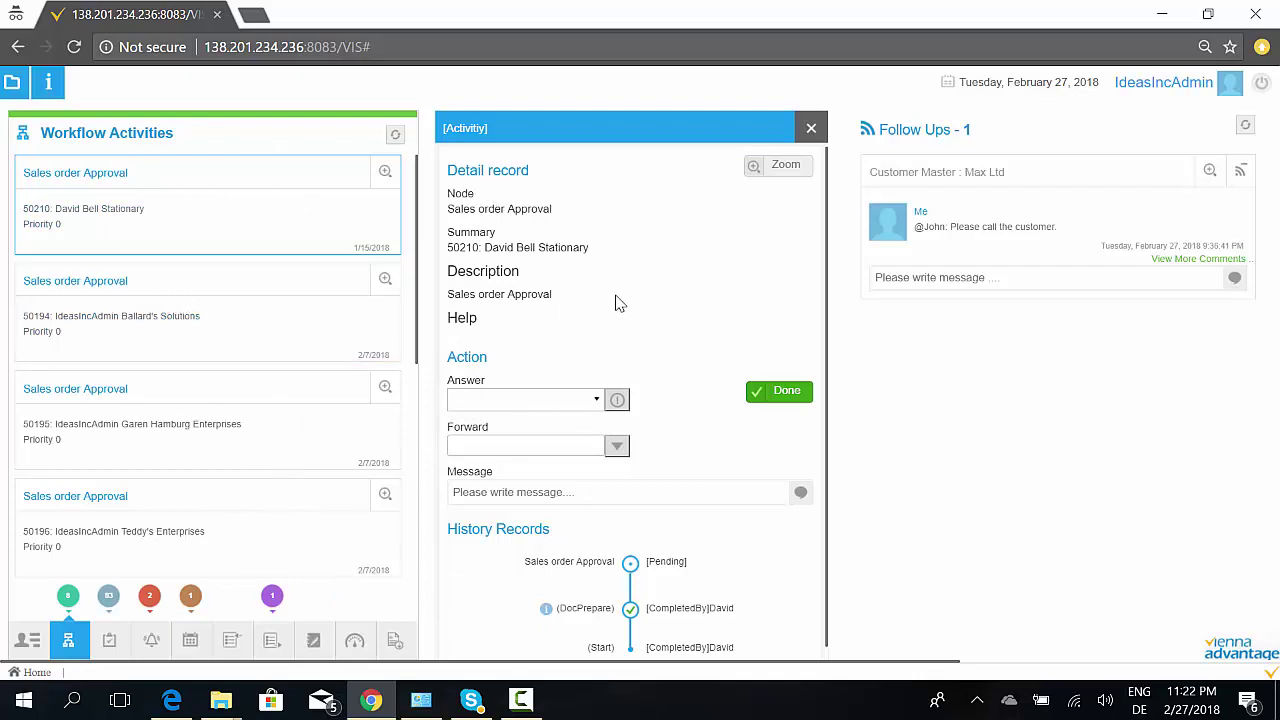
{"action": "left_click", "coordinate": [592, 401]}
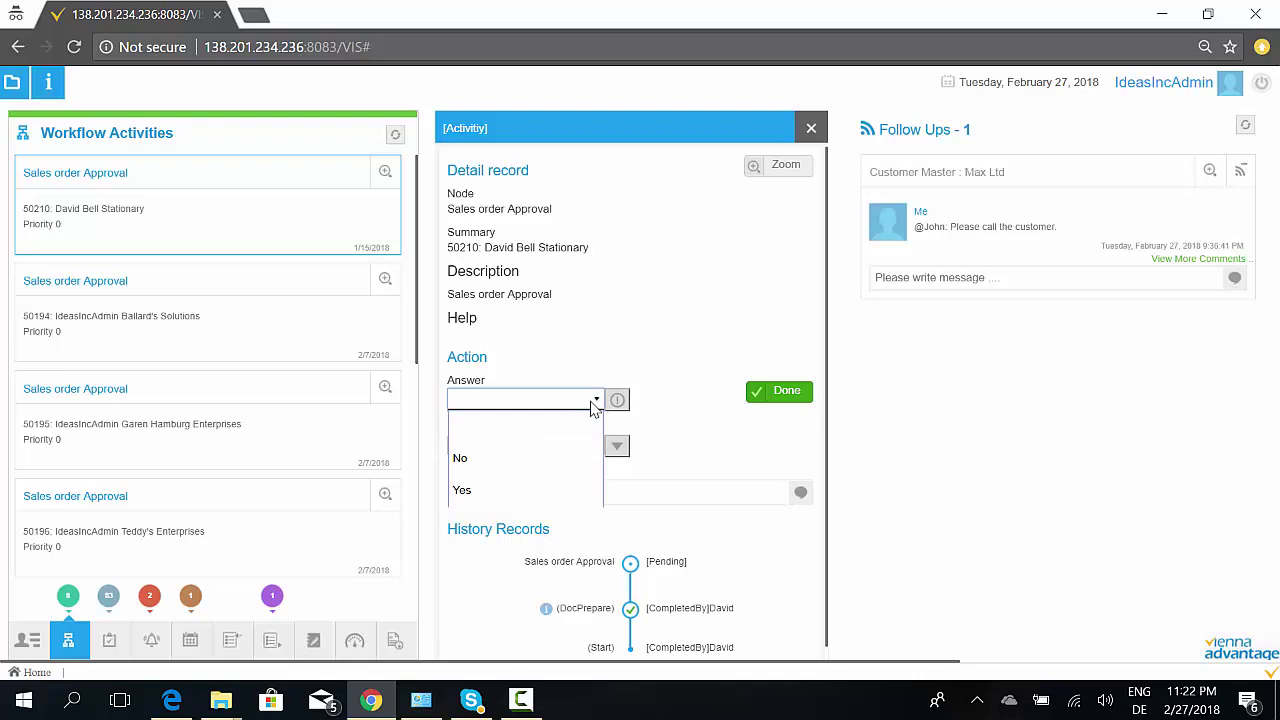
{"action": "left_click", "coordinate": [592, 401]}
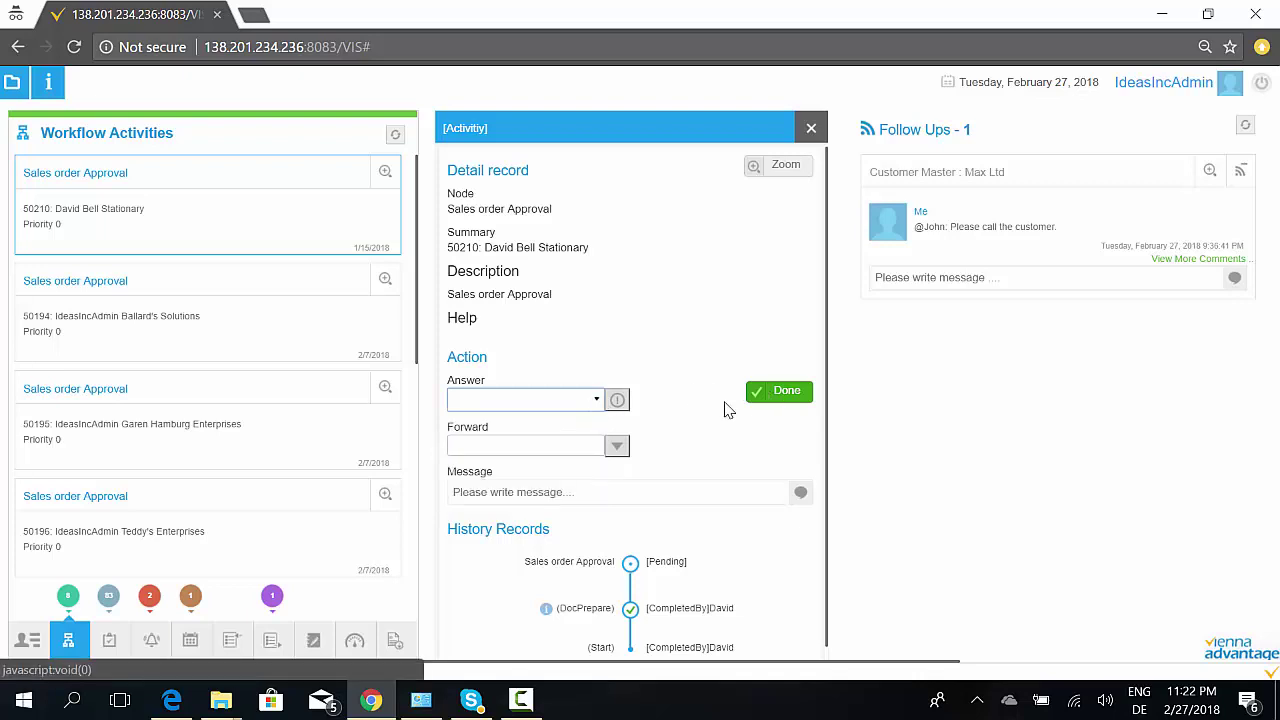
Step: Examine the Forward and Message fields in the approval's action section, leaving both empty
{"action": "left_click", "coordinate": [593, 446]}
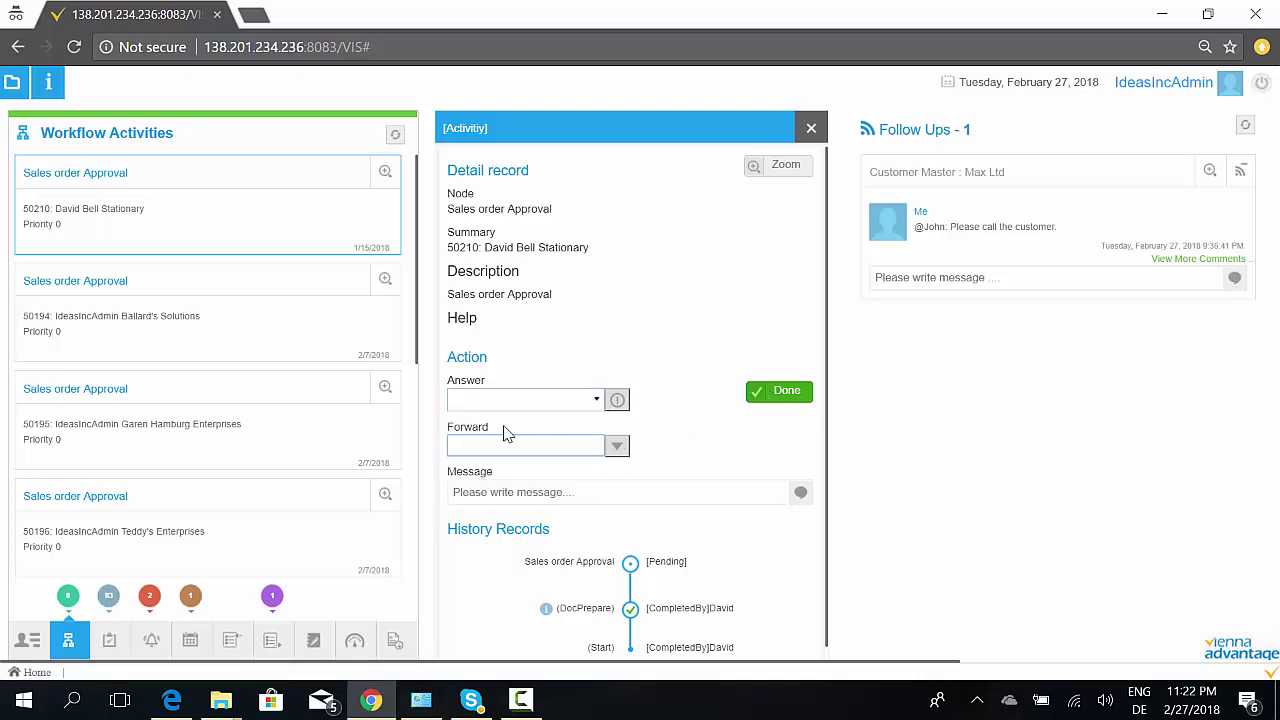
{"action": "double_click", "coordinate": [462, 426]}
{"action": "left_click", "coordinate": [457, 421]}
{"action": "scroll", "coordinate": [571, 477], "scroll_direction": "down", "scroll_amount": 1}
{"action": "left_click", "coordinate": [573, 480]}
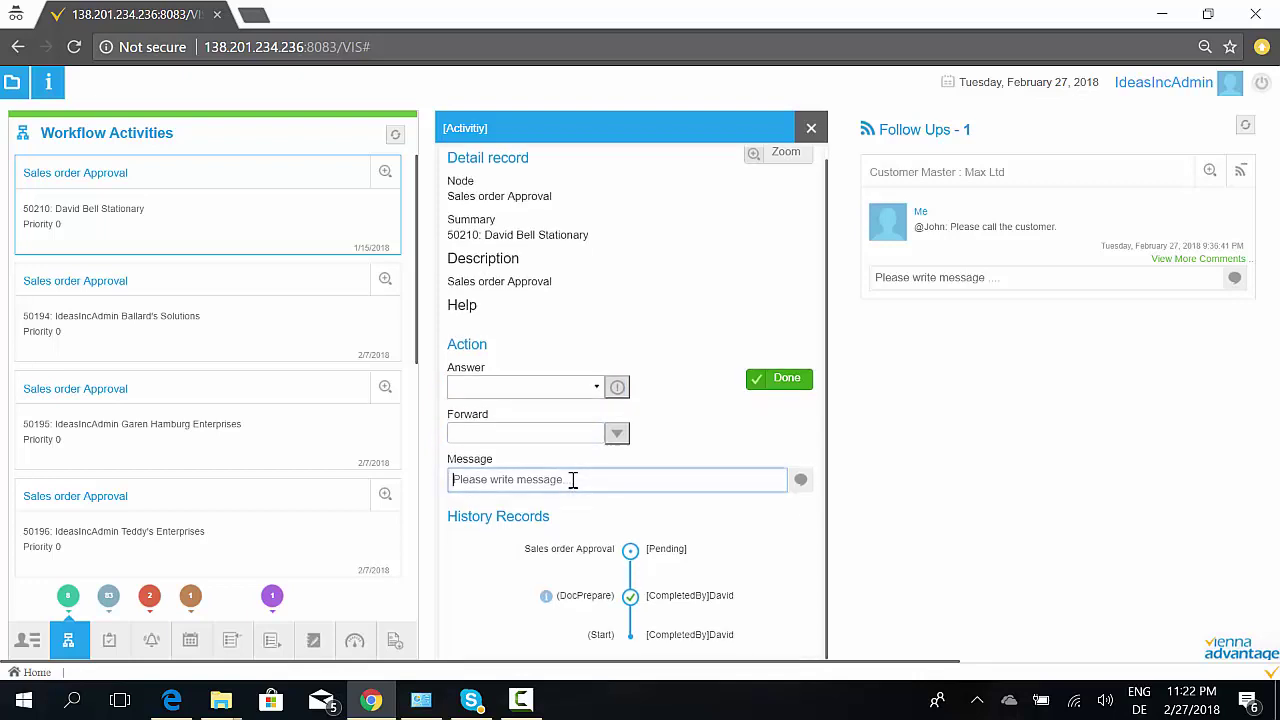
{"action": "left_click", "coordinate": [672, 268]}
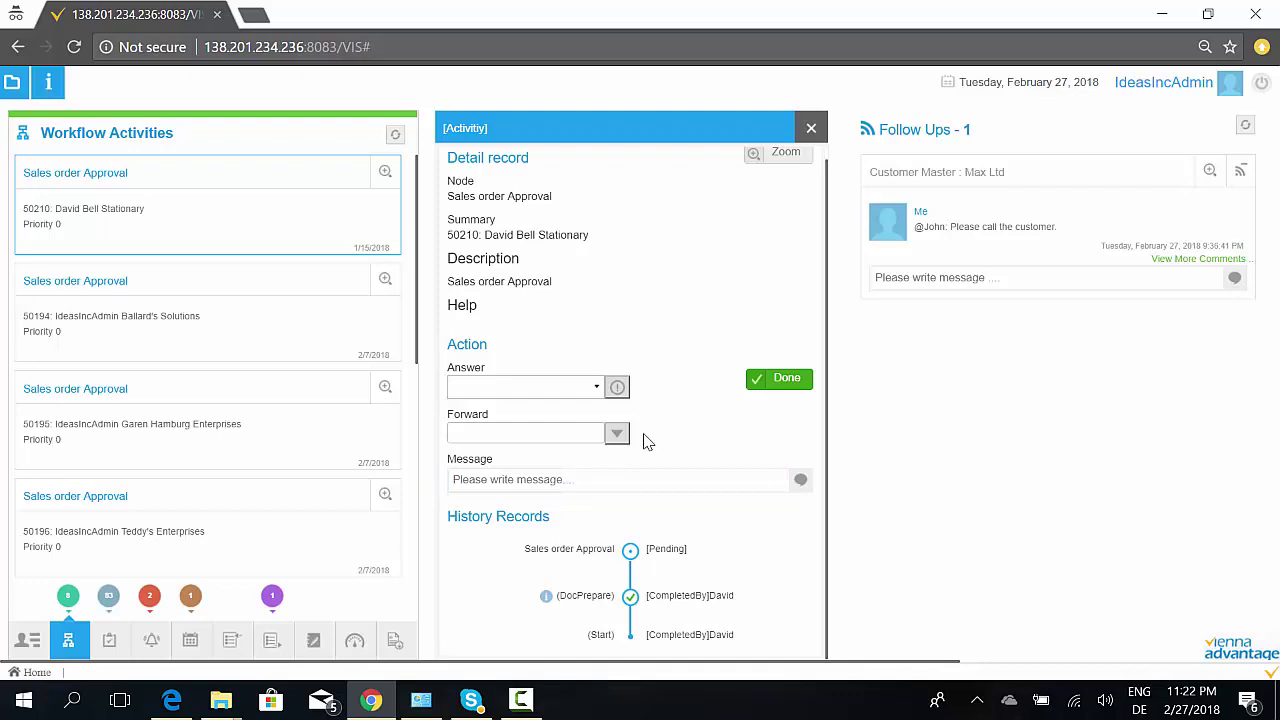
{"action": "scroll", "coordinate": [740, 310], "scroll_direction": "up", "scroll_amount": 1}
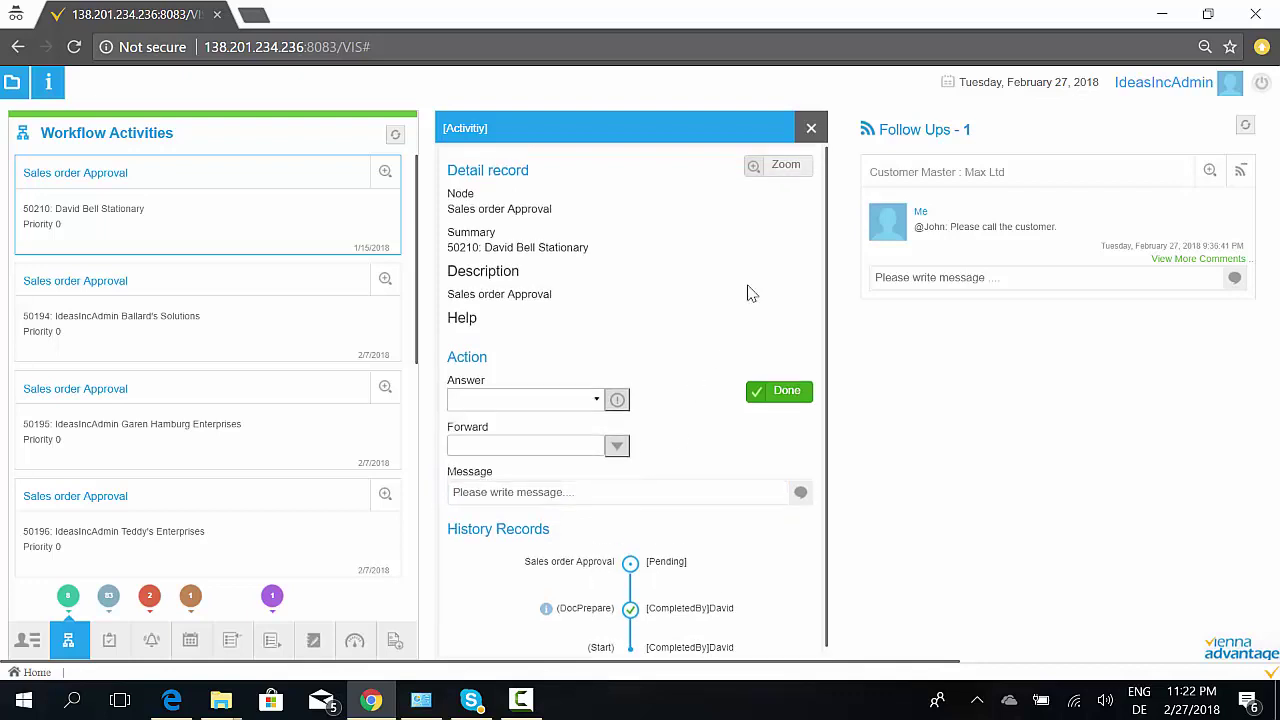
Step: Review the customer in the approval's summary and its history records
{"action": "left_click_drag", "start_coordinate": [521, 209], "coordinate": [492, 247]}
{"action": "left_click", "coordinate": [490, 246]}
{"action": "left_click_drag", "start_coordinate": [485, 247], "coordinate": [590, 250]}
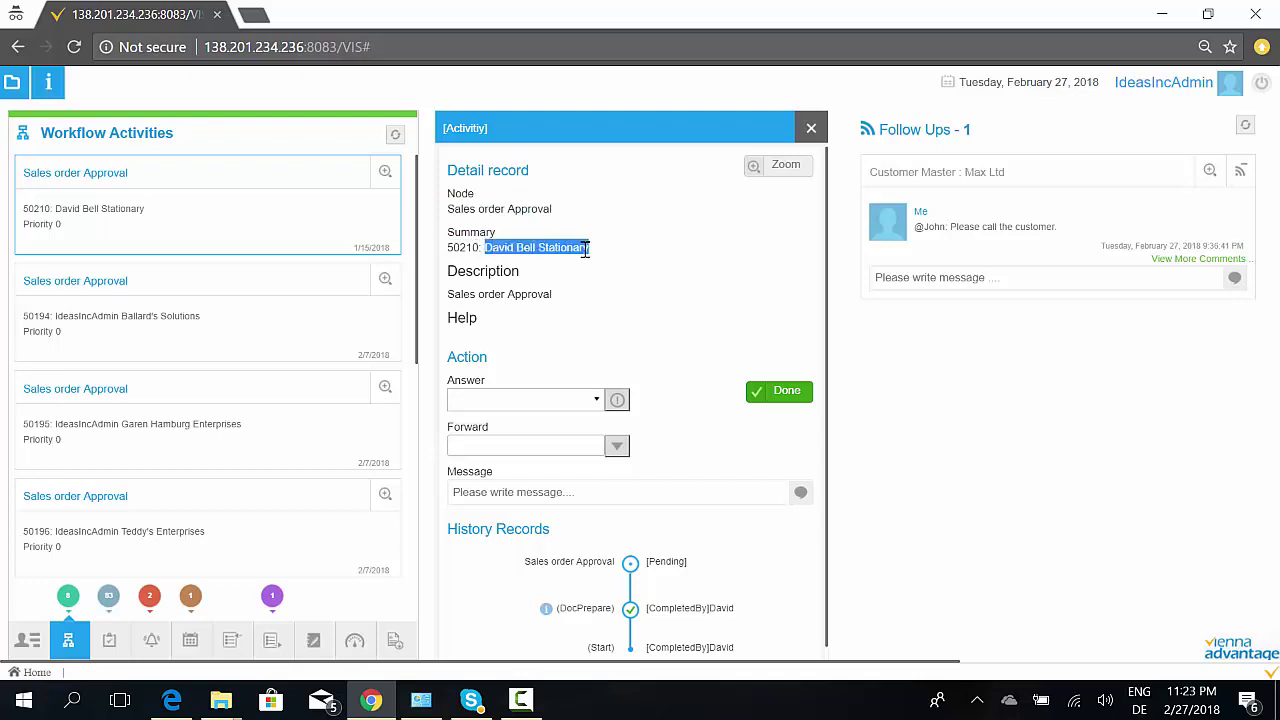
{"action": "left_click", "coordinate": [590, 278]}
{"action": "scroll", "coordinate": [600, 310], "scroll_direction": "down", "scroll_amount": 1}
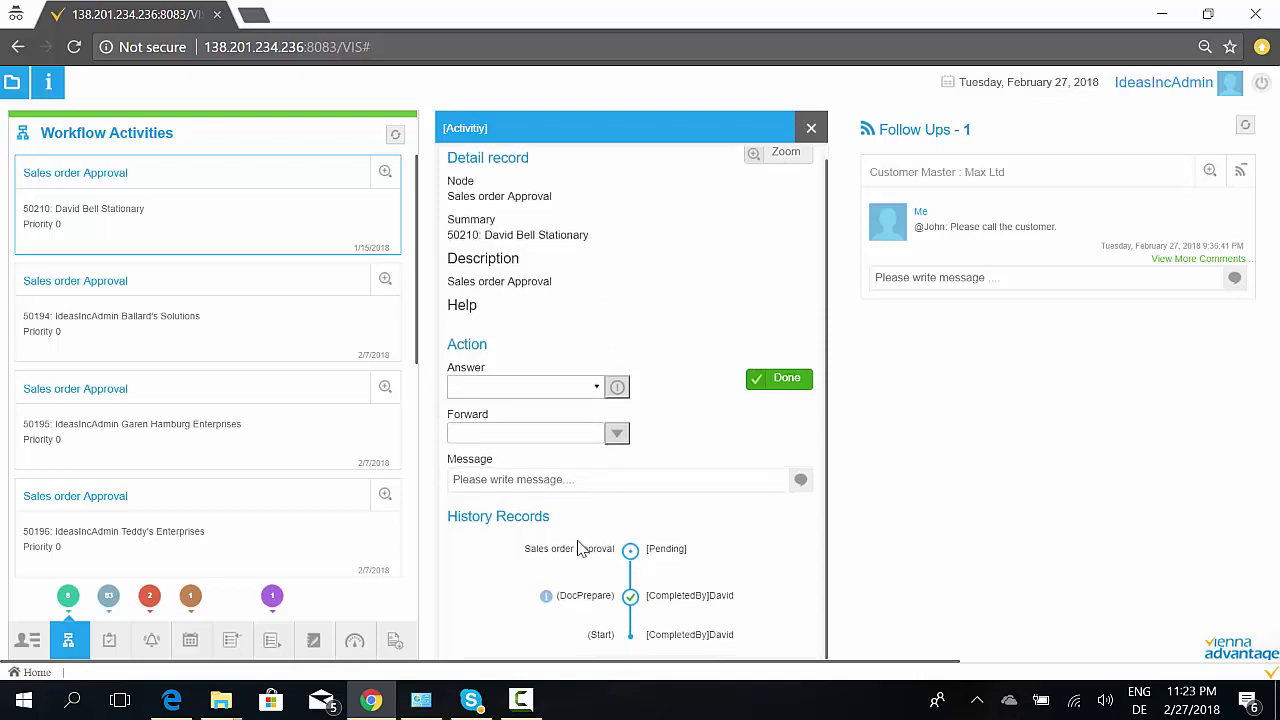
{"action": "mouse_move", "coordinate": [547, 599]}
{"action": "scroll", "coordinate": [722, 363], "scroll_direction": "up", "scroll_amount": 1}
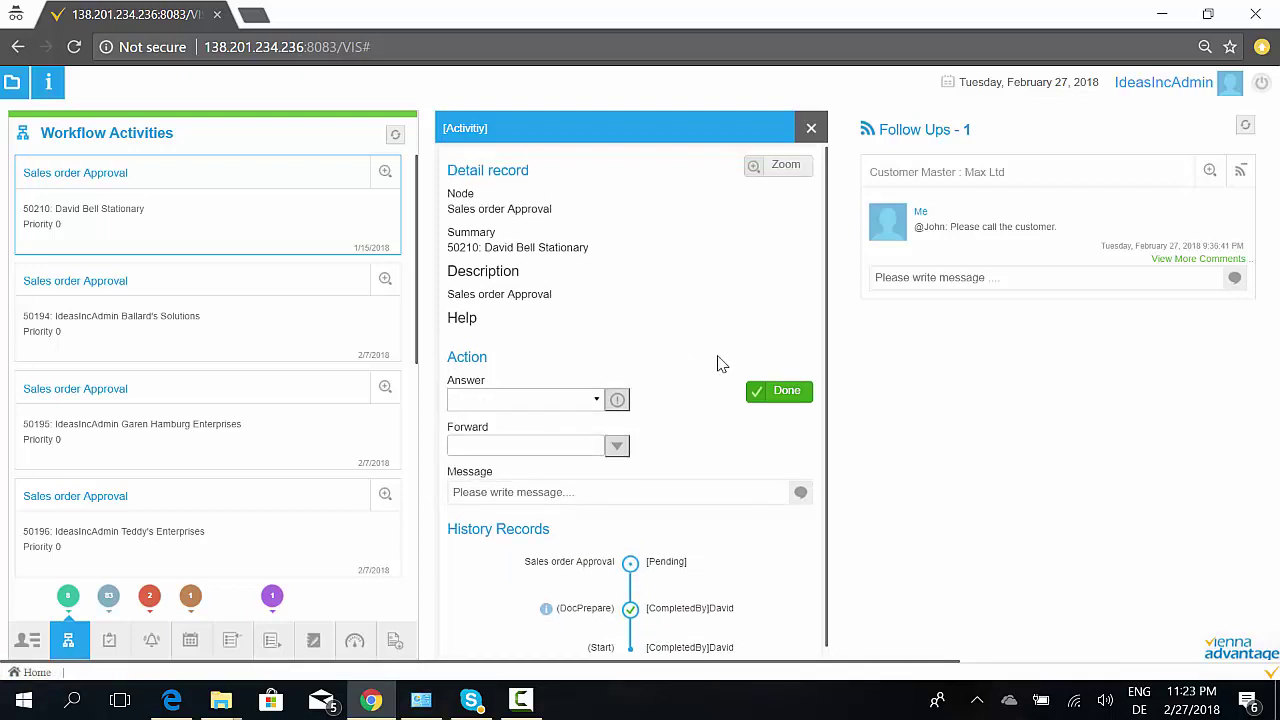
Step: View the sales order behind the approval as a single record, and close both the order and the activity details
{"action": "left_click", "coordinate": [784, 168]}
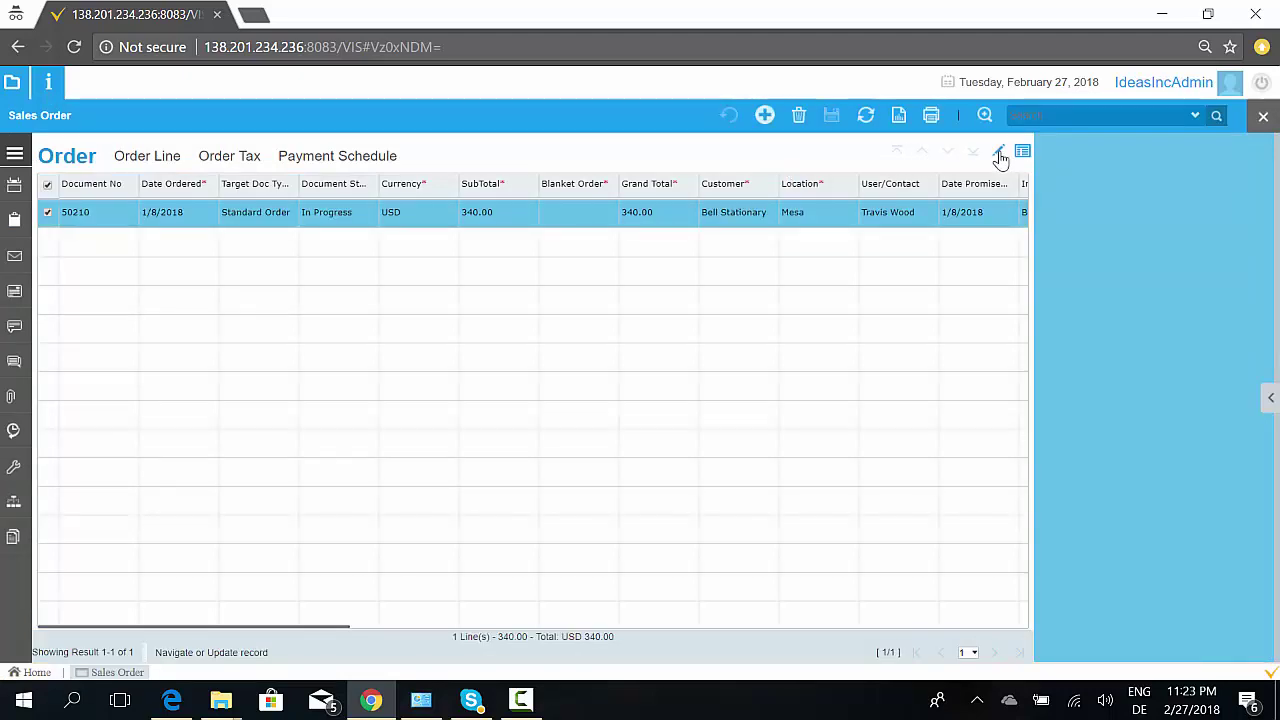
{"action": "left_click", "coordinate": [1000, 154]}
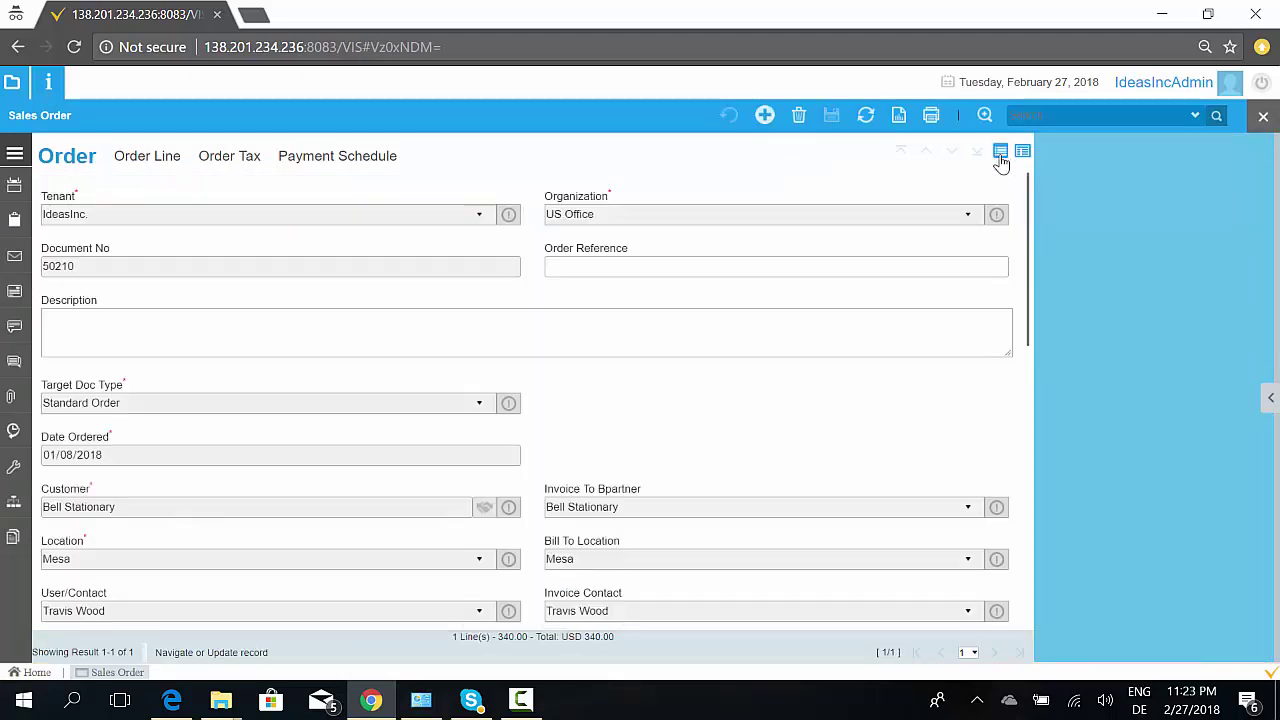
{"action": "left_click", "coordinate": [1263, 118]}
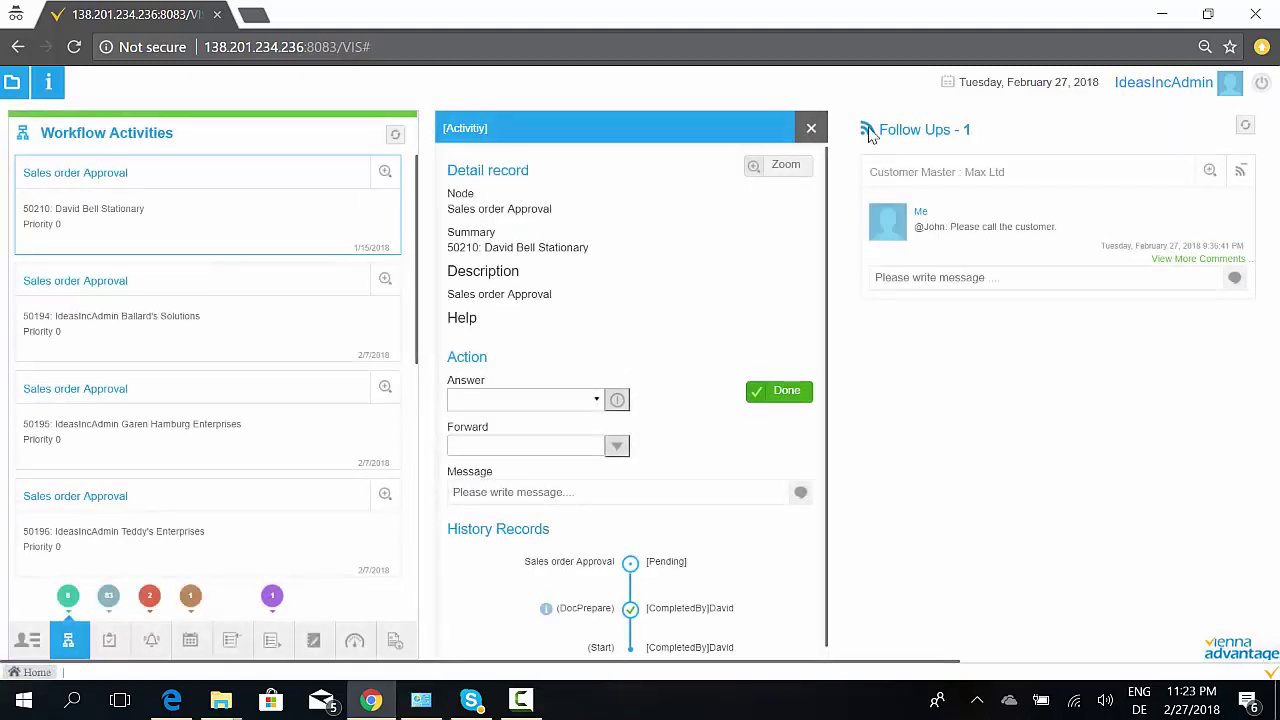
{"action": "left_click", "coordinate": [810, 128]}
Step: Show the notices on the home page and look through the workflow messages
{"action": "left_click", "coordinate": [108, 642]}
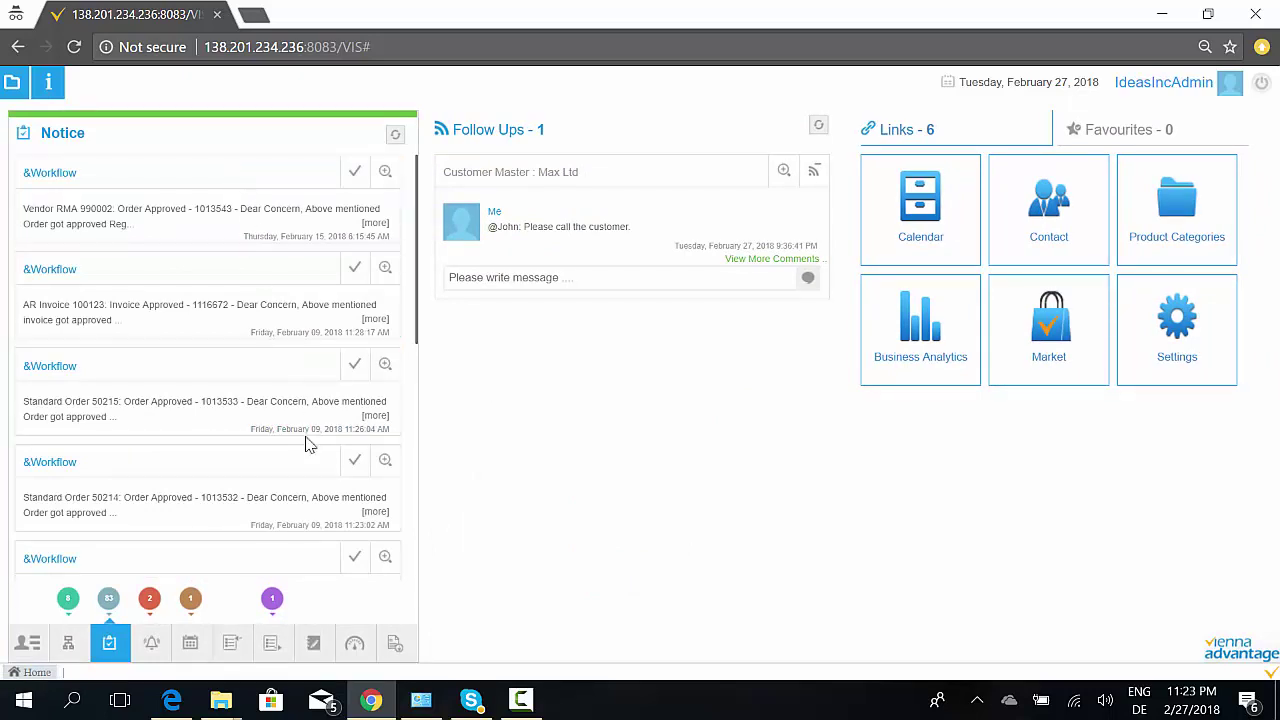
{"action": "scroll", "coordinate": [307, 445], "scroll_direction": "down", "scroll_amount": 2}
{"action": "scroll", "coordinate": [308, 440], "scroll_direction": "up", "scroll_amount": 2}
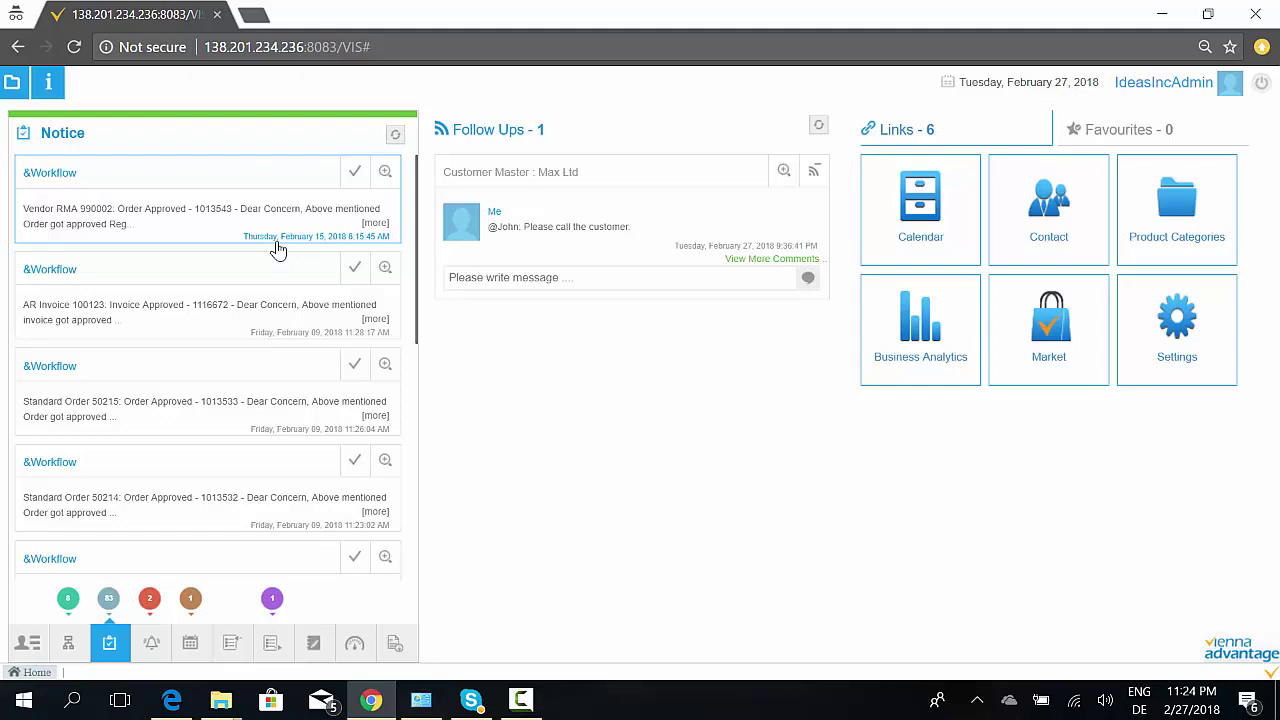
Step: Show the requests on the home page and open the full record of the Ballard's Solutions customer request
{"action": "left_click", "coordinate": [152, 644]}
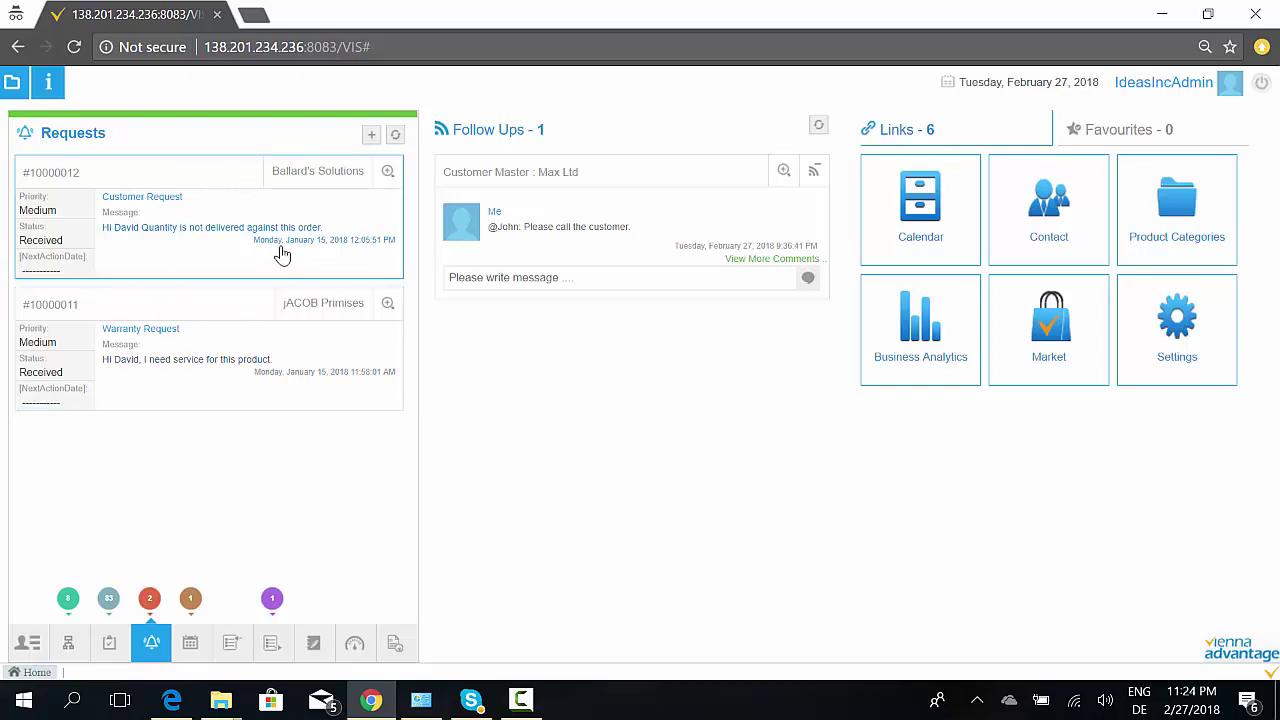
{"action": "left_click", "coordinate": [388, 174]}
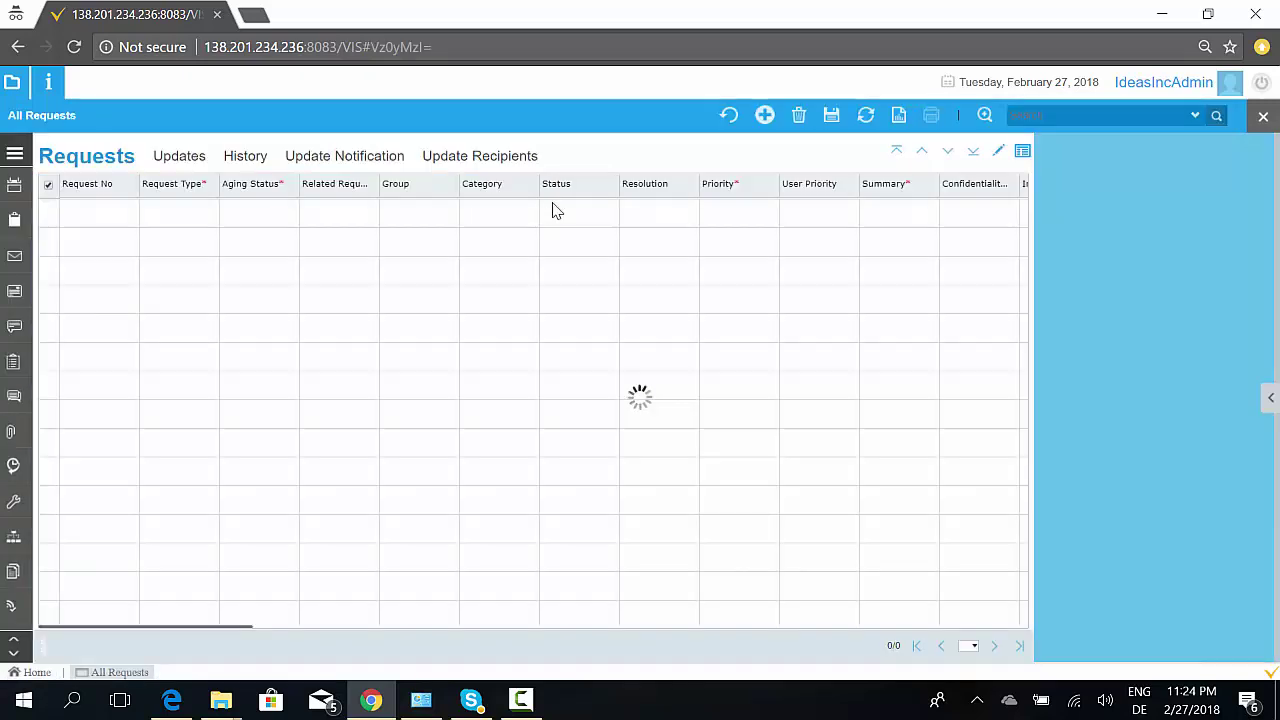
Step: Show the Ballard's Solutions customer request as a single record and examine its summary
{"action": "left_click", "coordinate": [996, 152]}
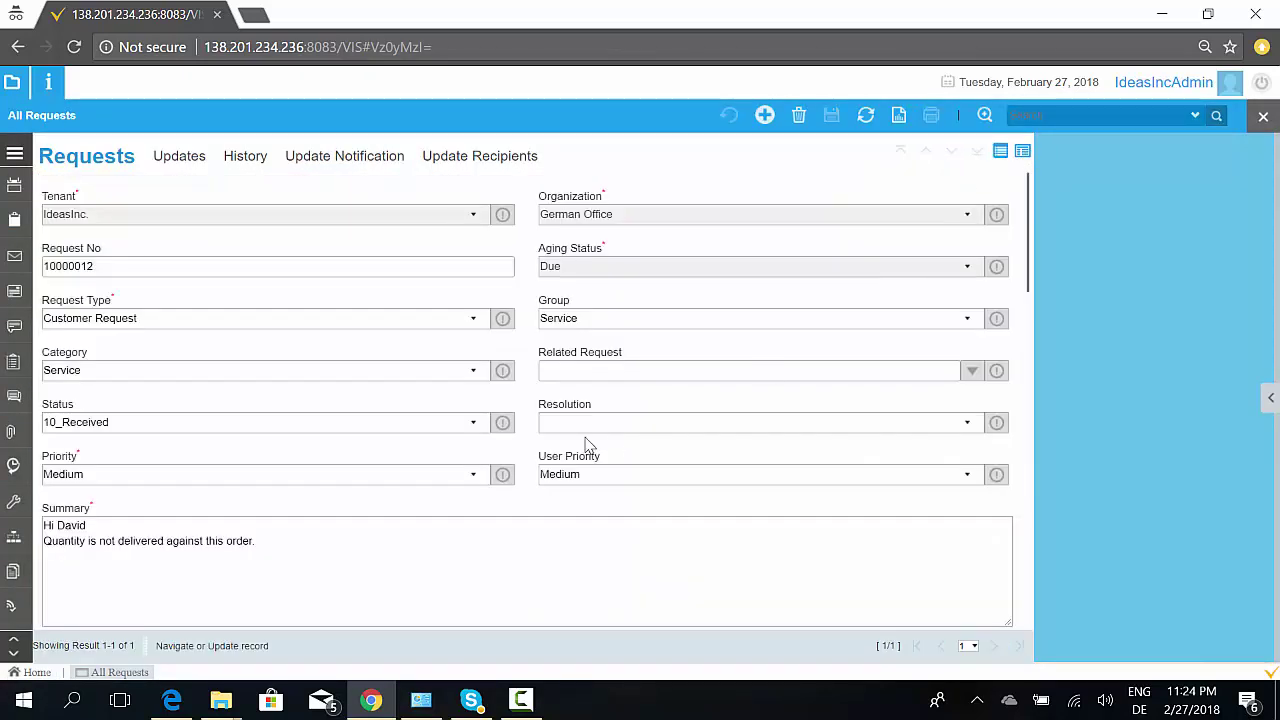
{"action": "scroll", "coordinate": [586, 445], "scroll_direction": "down", "scroll_amount": 5}
{"action": "scroll", "coordinate": [586, 440], "scroll_direction": "up", "scroll_amount": 2}
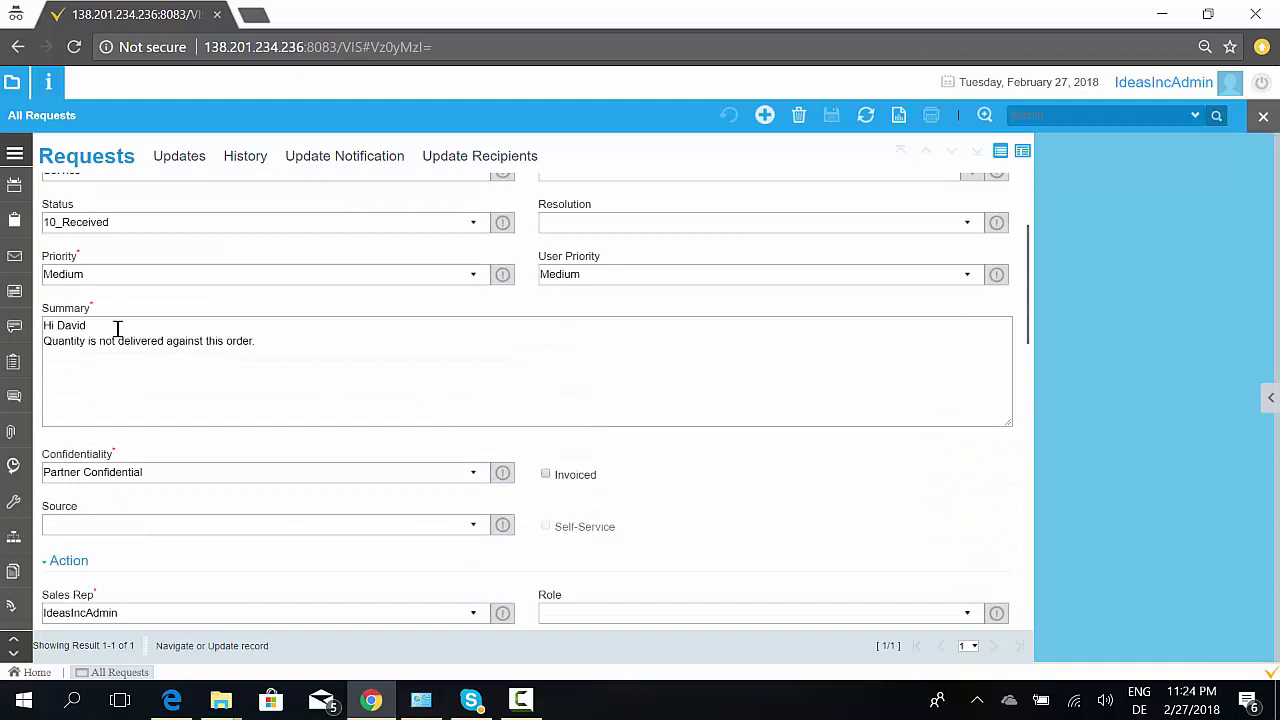
{"action": "left_click", "coordinate": [285, 342]}
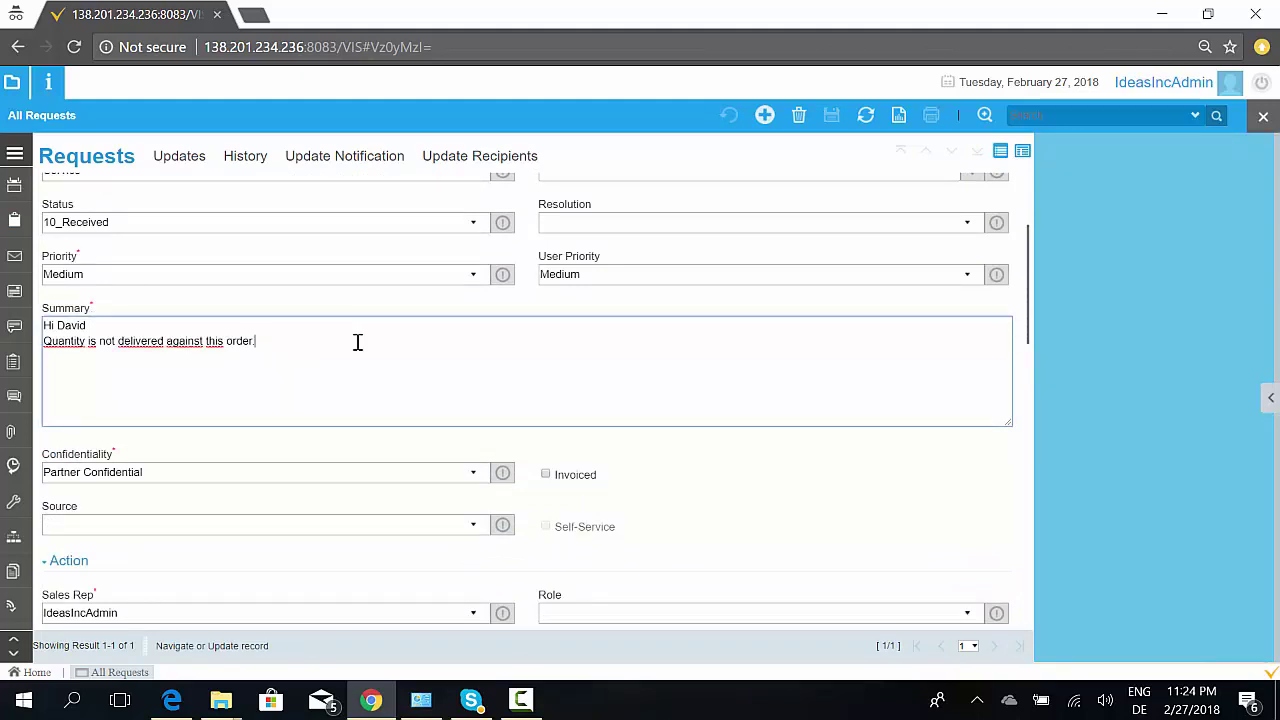
Step: Examine the request's business partner and order references and its result field, and close the request
{"action": "scroll", "coordinate": [363, 344], "scroll_direction": "down", "scroll_amount": 8}
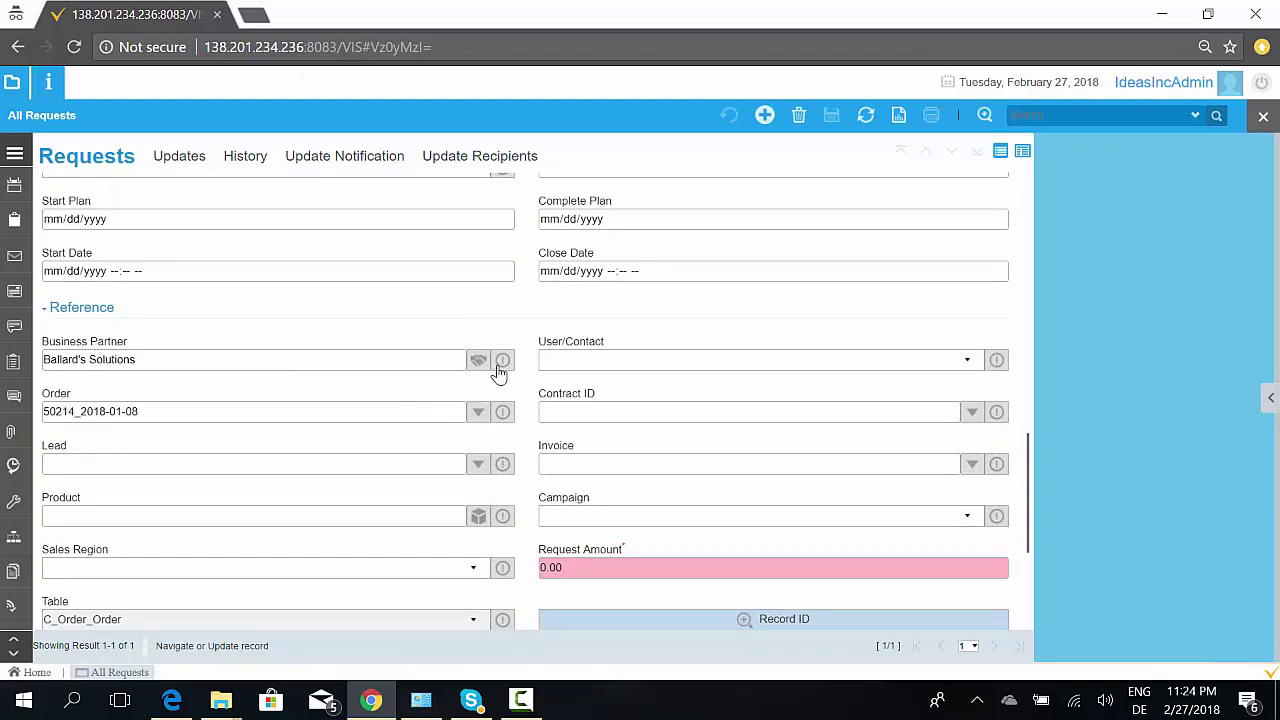
{"action": "left_click", "coordinate": [502, 360]}
{"action": "left_click", "coordinate": [548, 318]}
{"action": "scroll", "coordinate": [546, 314], "scroll_direction": "up", "scroll_amount": 4}
{"action": "left_click", "coordinate": [340, 391]}
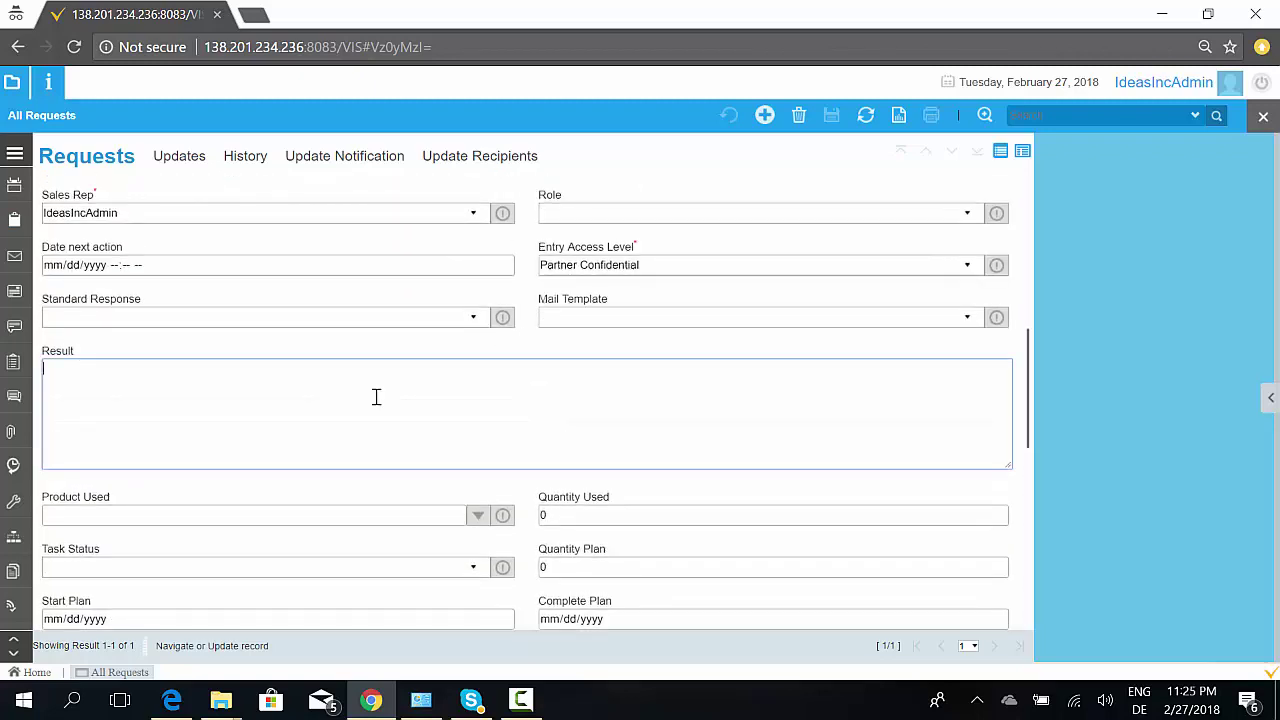
{"action": "left_click", "coordinate": [1263, 116]}
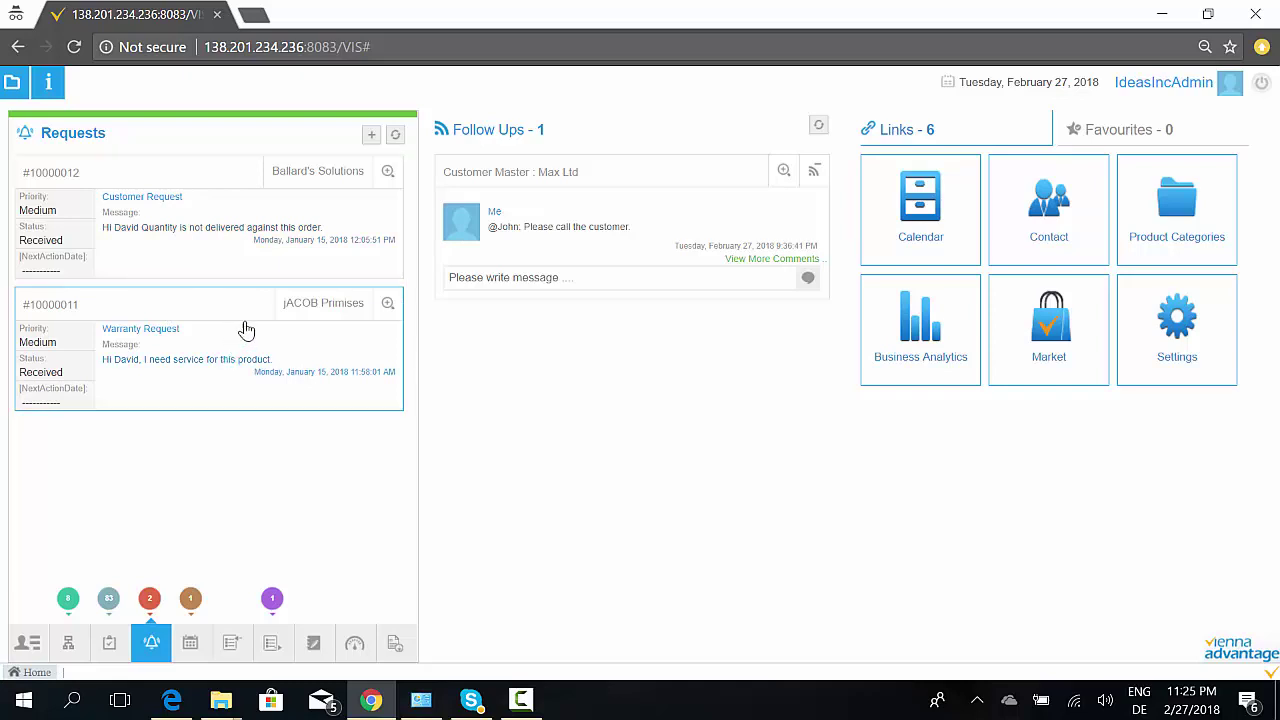
Step: Show the appointments on the home page, view the day schedule in the linked calendar, and close it
{"action": "left_click", "coordinate": [185, 650]}
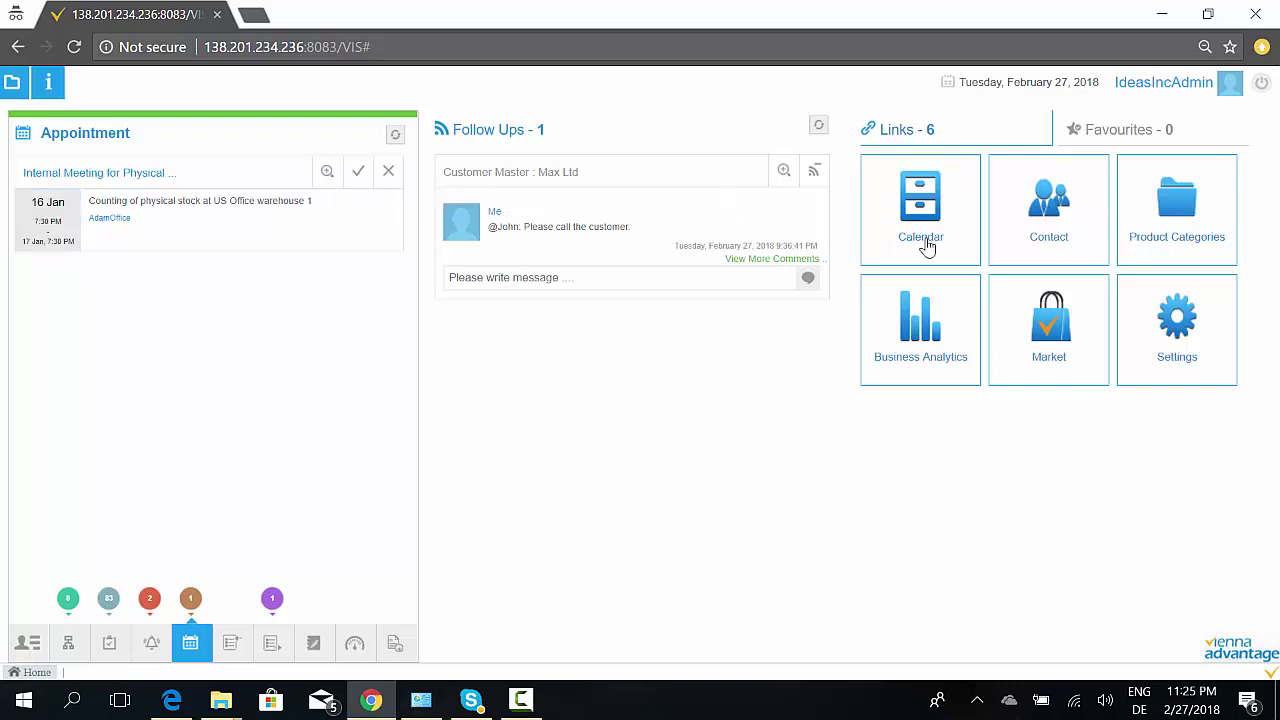
{"action": "left_click", "coordinate": [910, 210]}
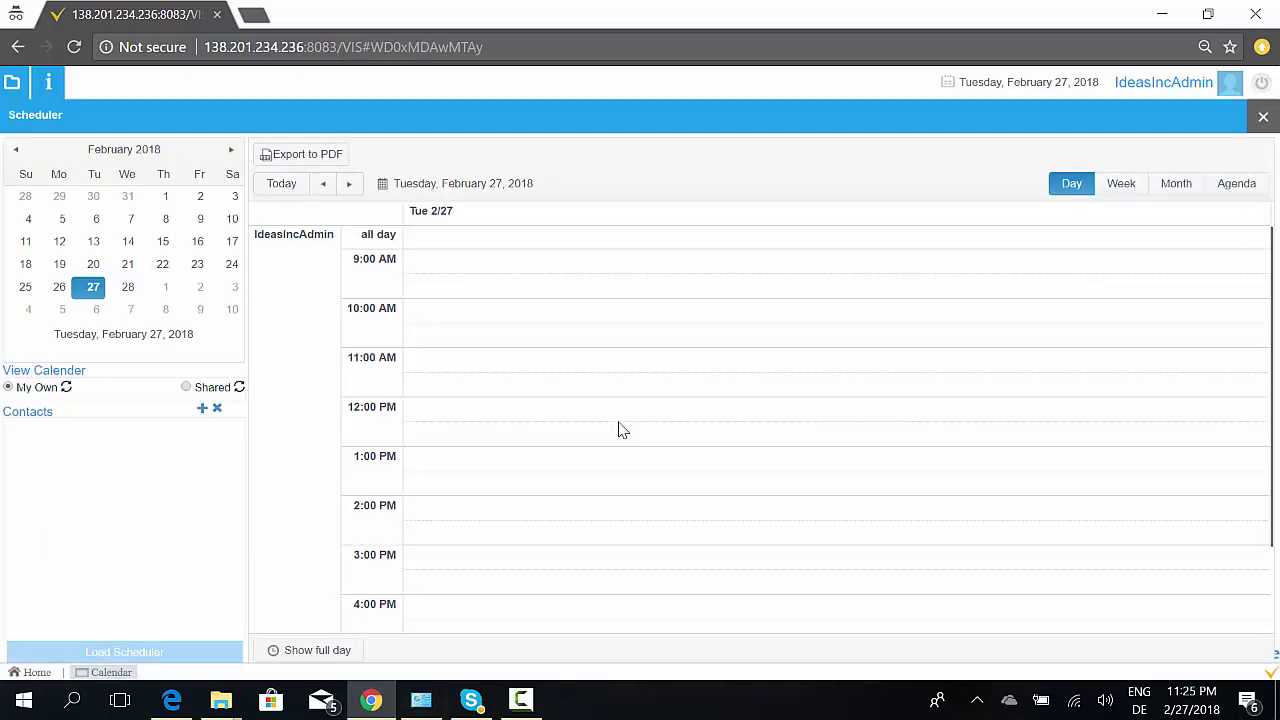
{"action": "scroll", "coordinate": [628, 426], "scroll_direction": "down", "scroll_amount": 1}
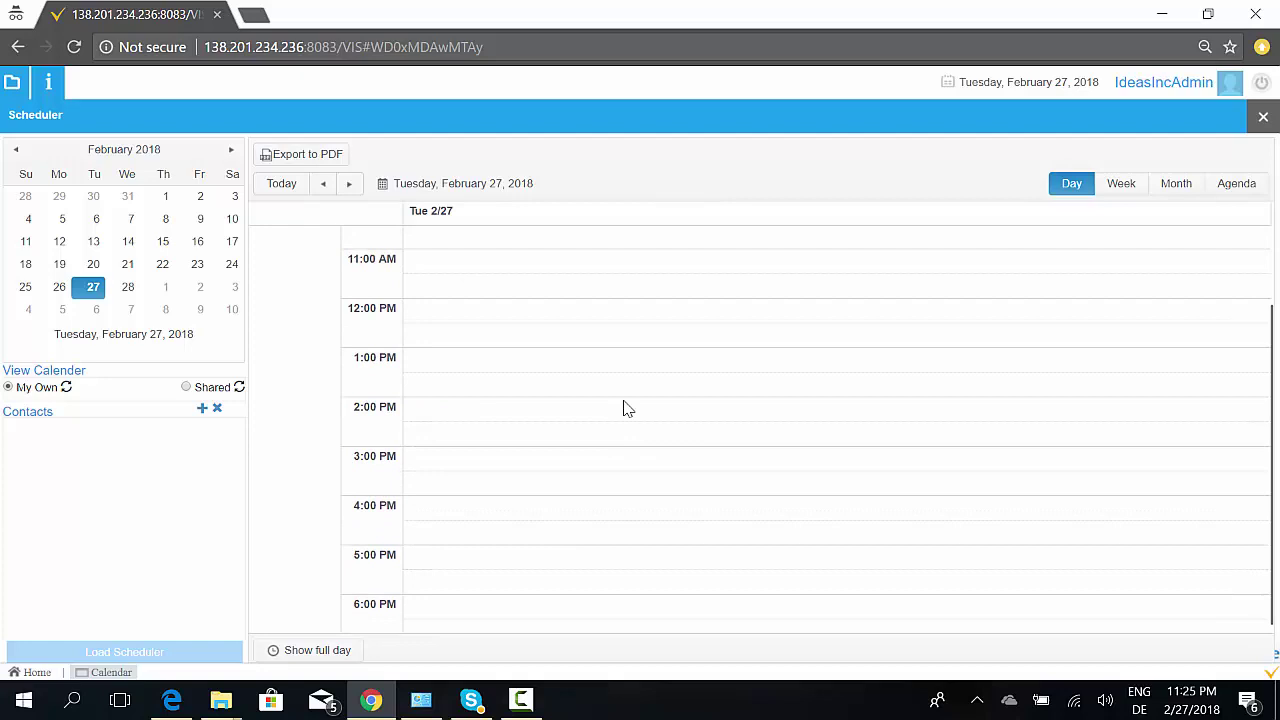
{"action": "left_click", "coordinate": [1266, 120]}
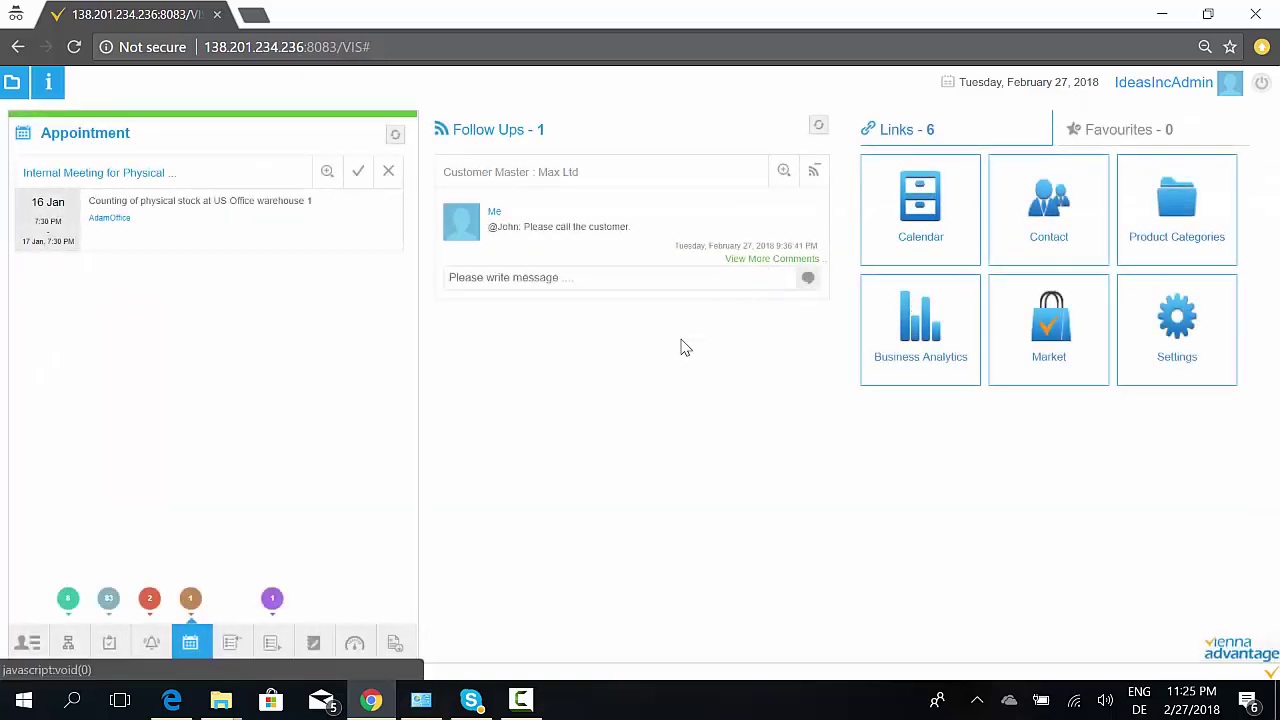
Step: Add a new task named "Demo to a customer" to the personal task list on the home page
{"action": "left_click", "coordinate": [236, 648]}
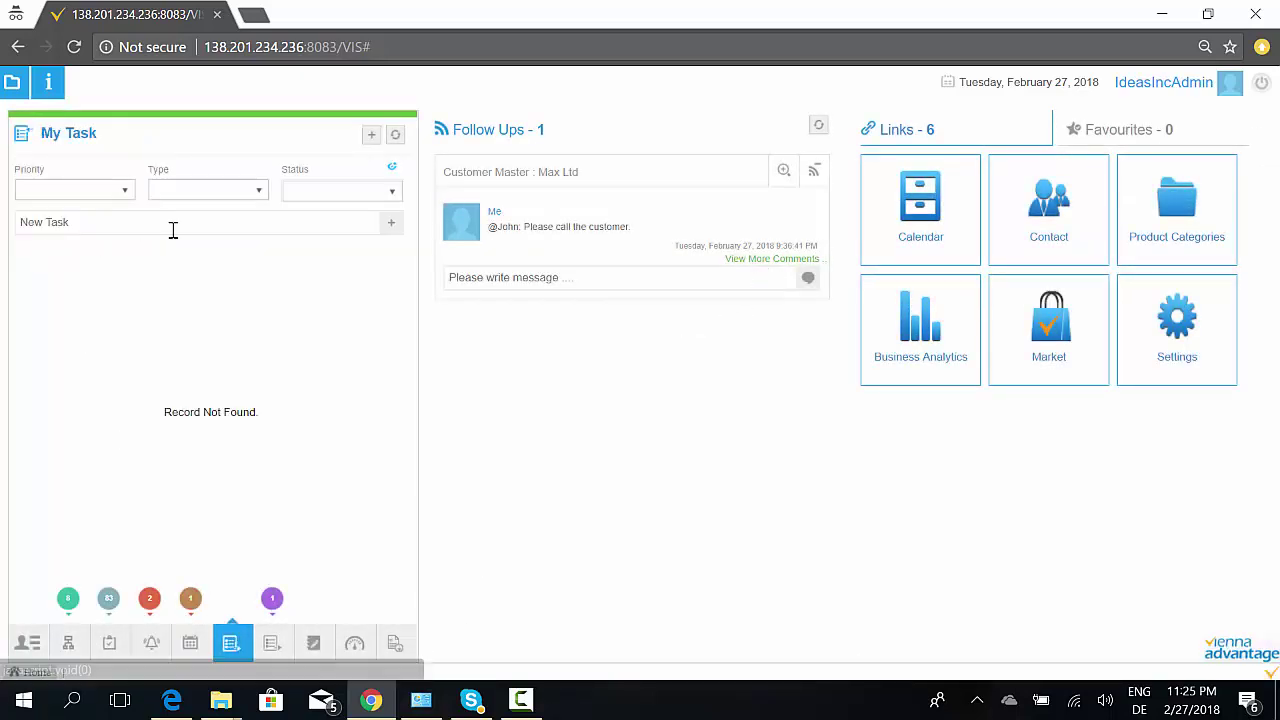
{"action": "left_click", "coordinate": [134, 218]}
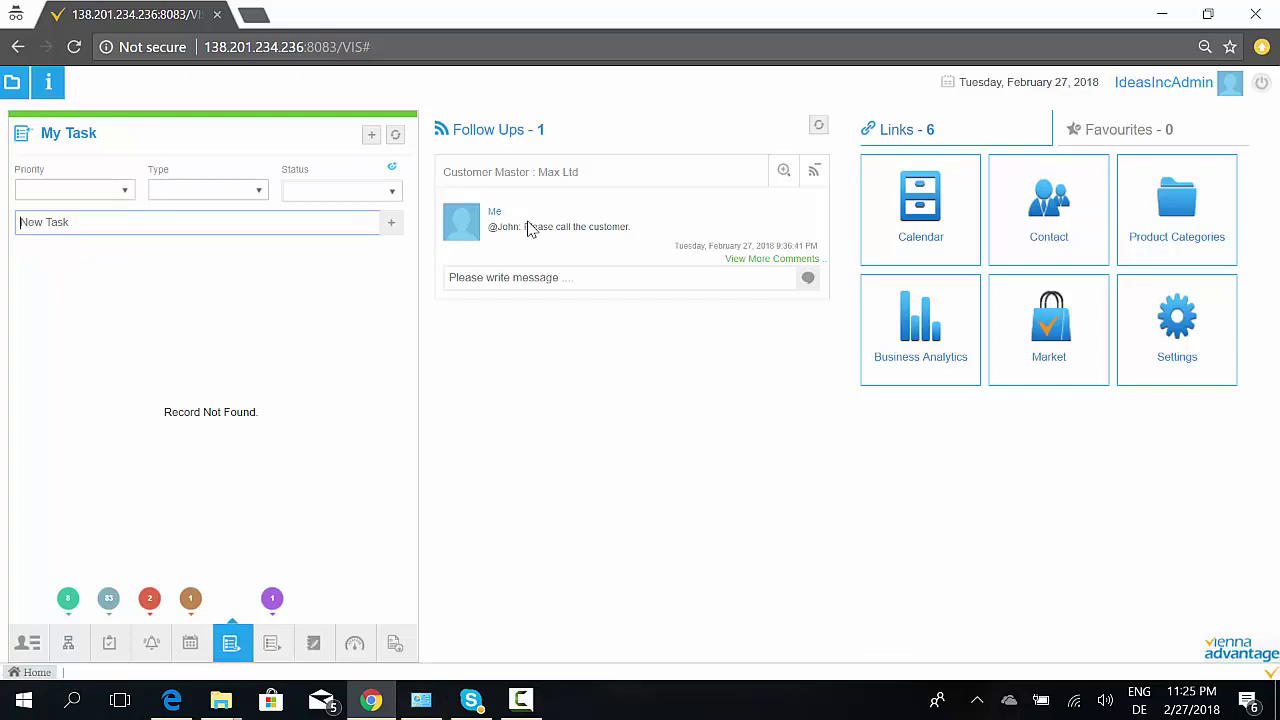
{"action": "type", "text": "Demo to a customer"}
{"action": "key", "text": "Return"}
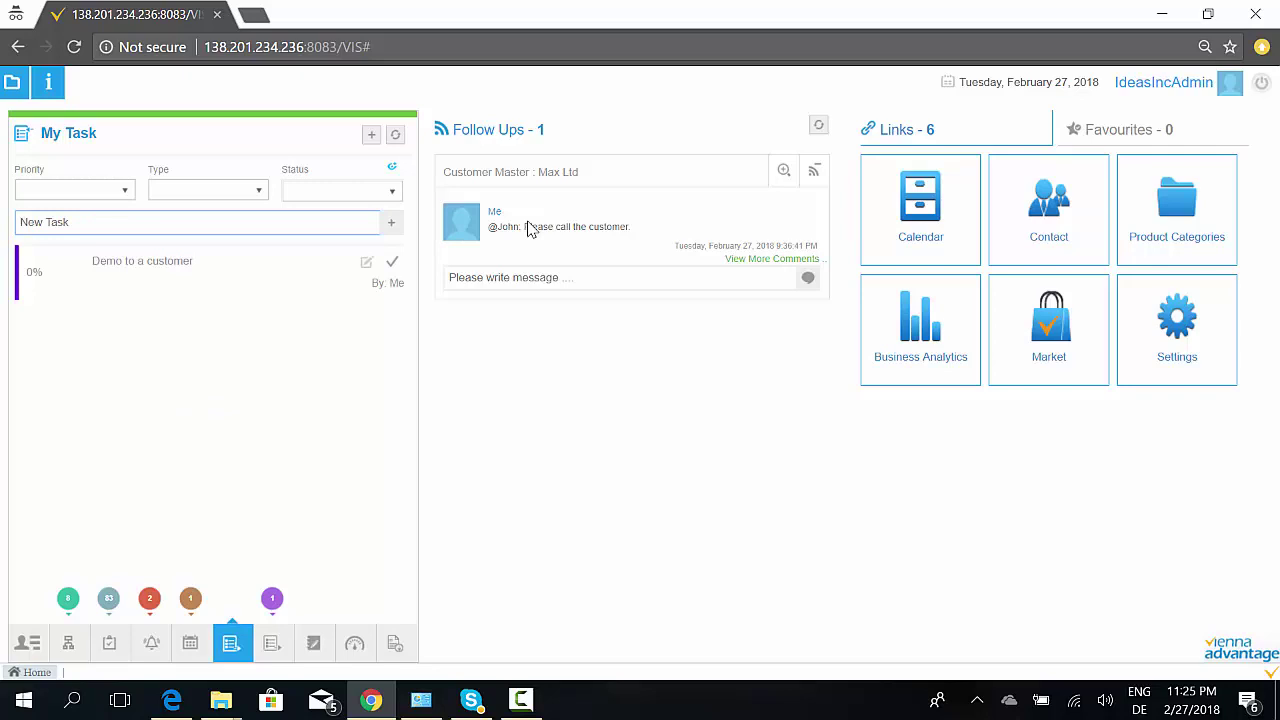
Step: View the details of the "Demo to a customer" task, including its assignee, and close them without changes
{"action": "left_click", "coordinate": [366, 262]}
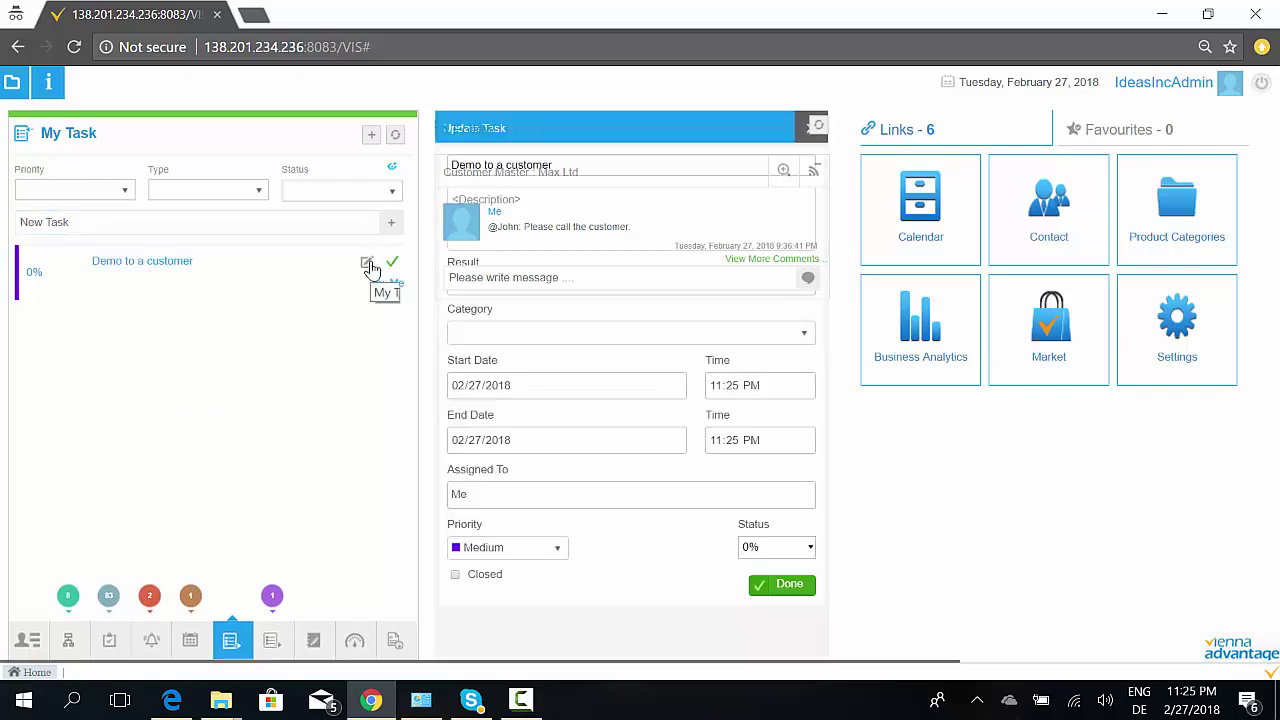
{"action": "left_click", "coordinate": [665, 492]}
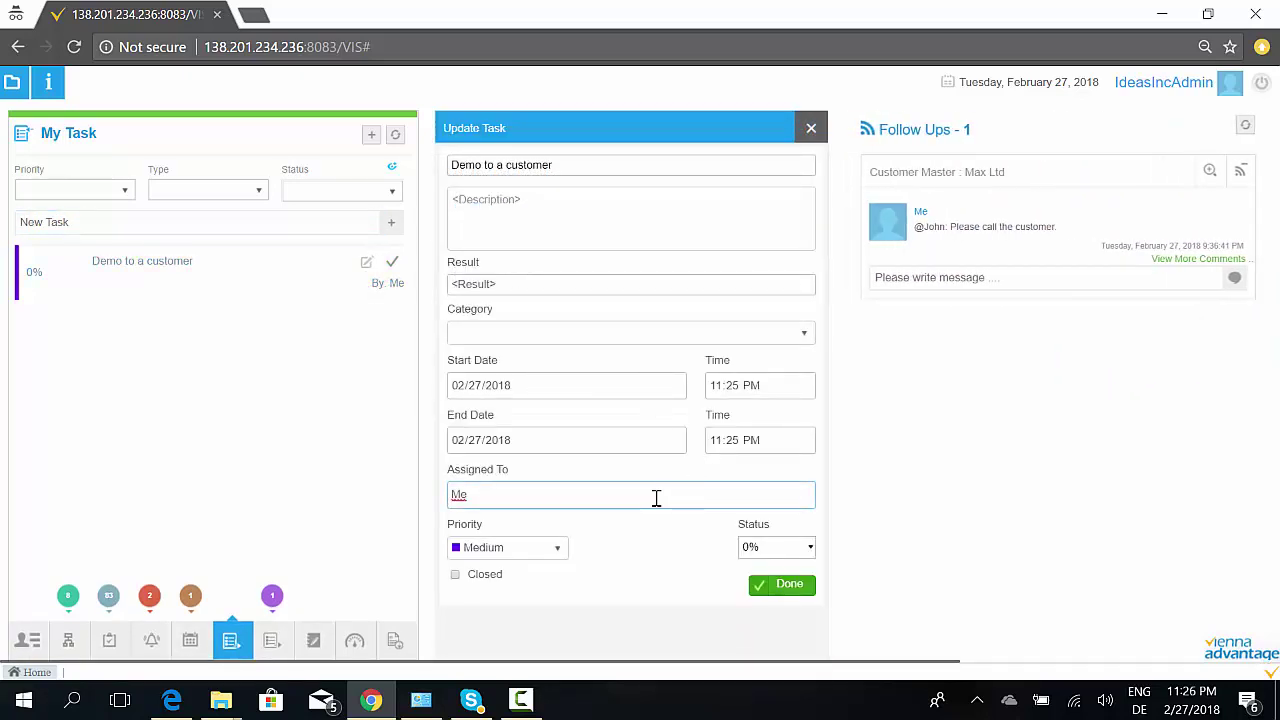
{"action": "left_click", "coordinate": [811, 129]}
Step: Look through the tasks assigned to others and the notes with a blank note form, and return to the user profile
{"action": "left_click", "coordinate": [272, 641]}
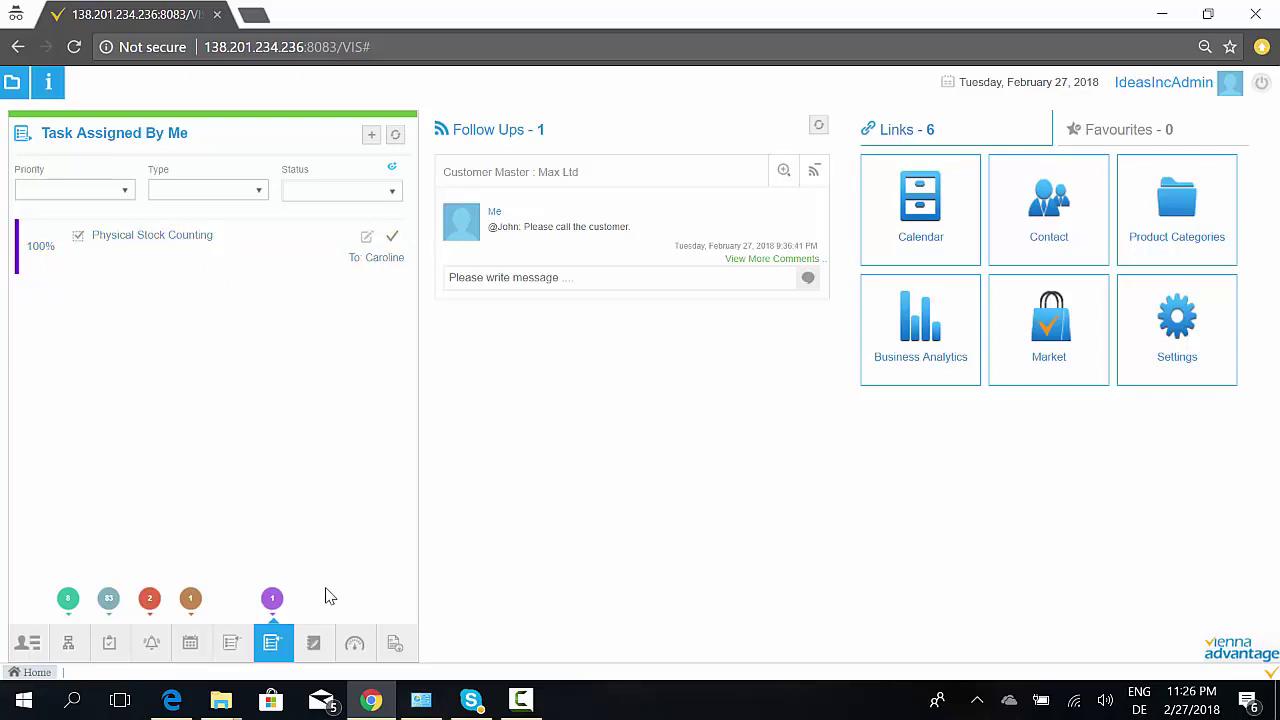
{"action": "left_click", "coordinate": [313, 643]}
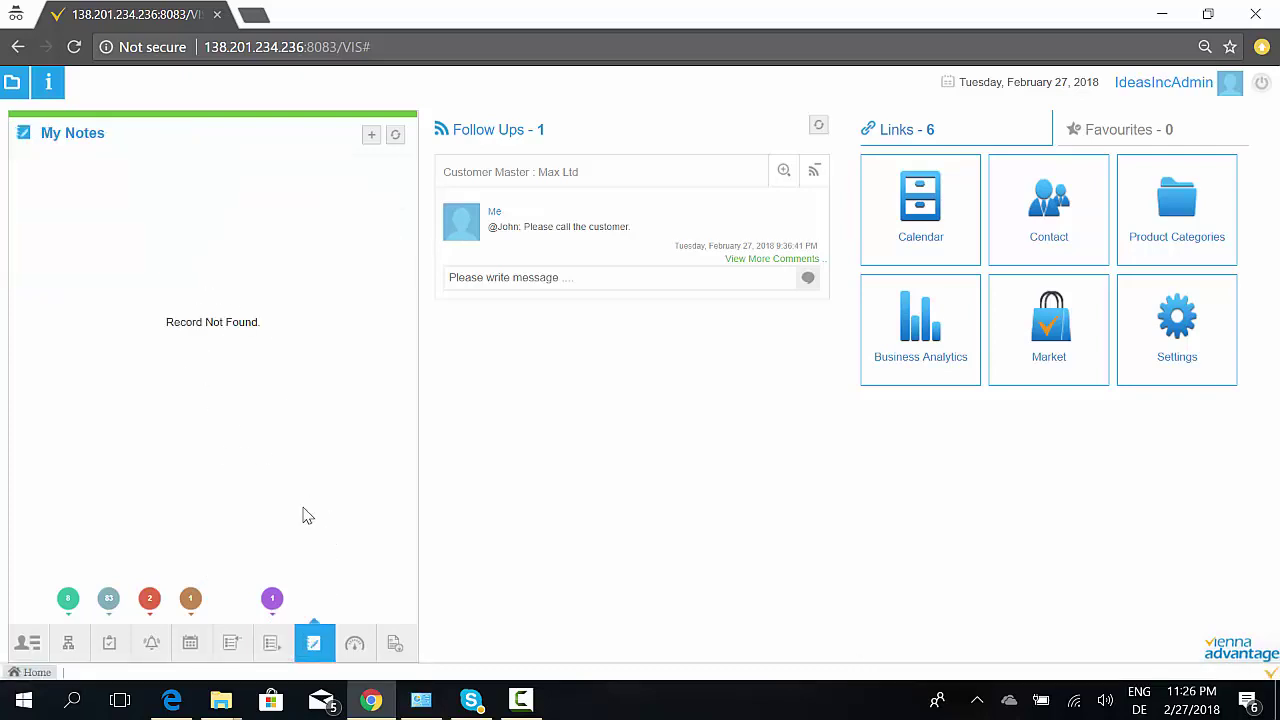
{"action": "left_click", "coordinate": [372, 137]}
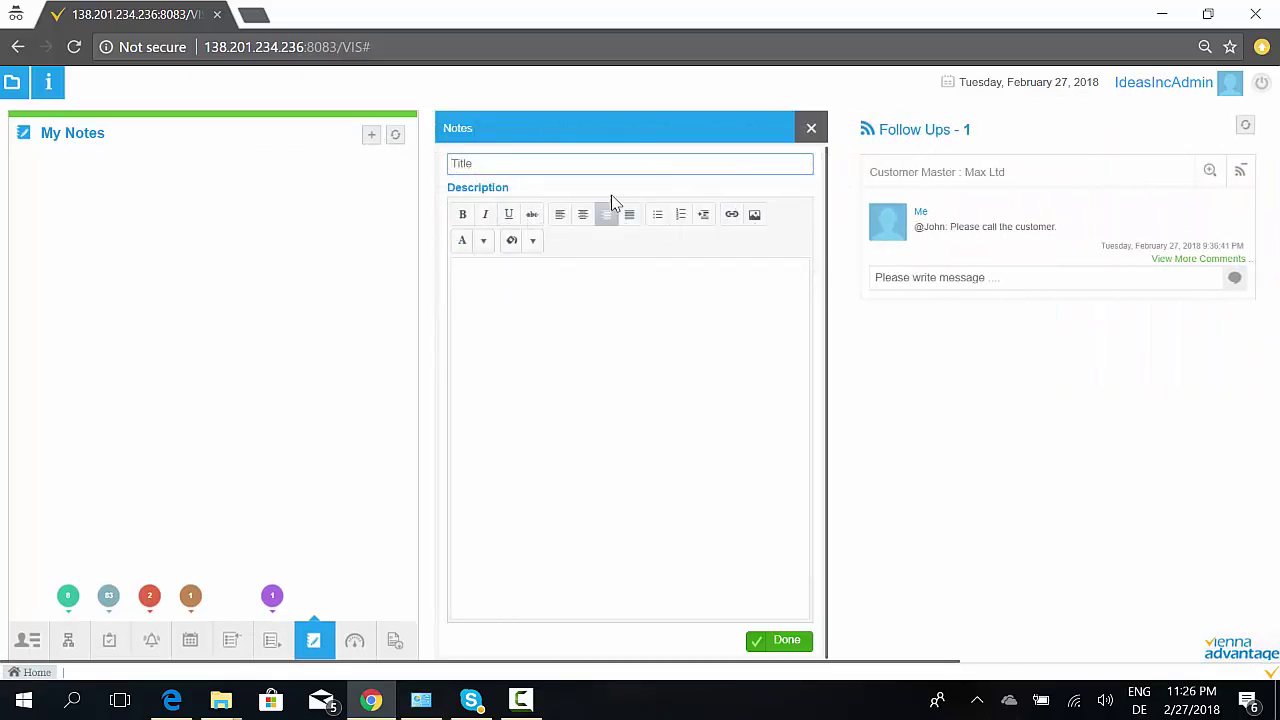
{"action": "left_click", "coordinate": [811, 129]}
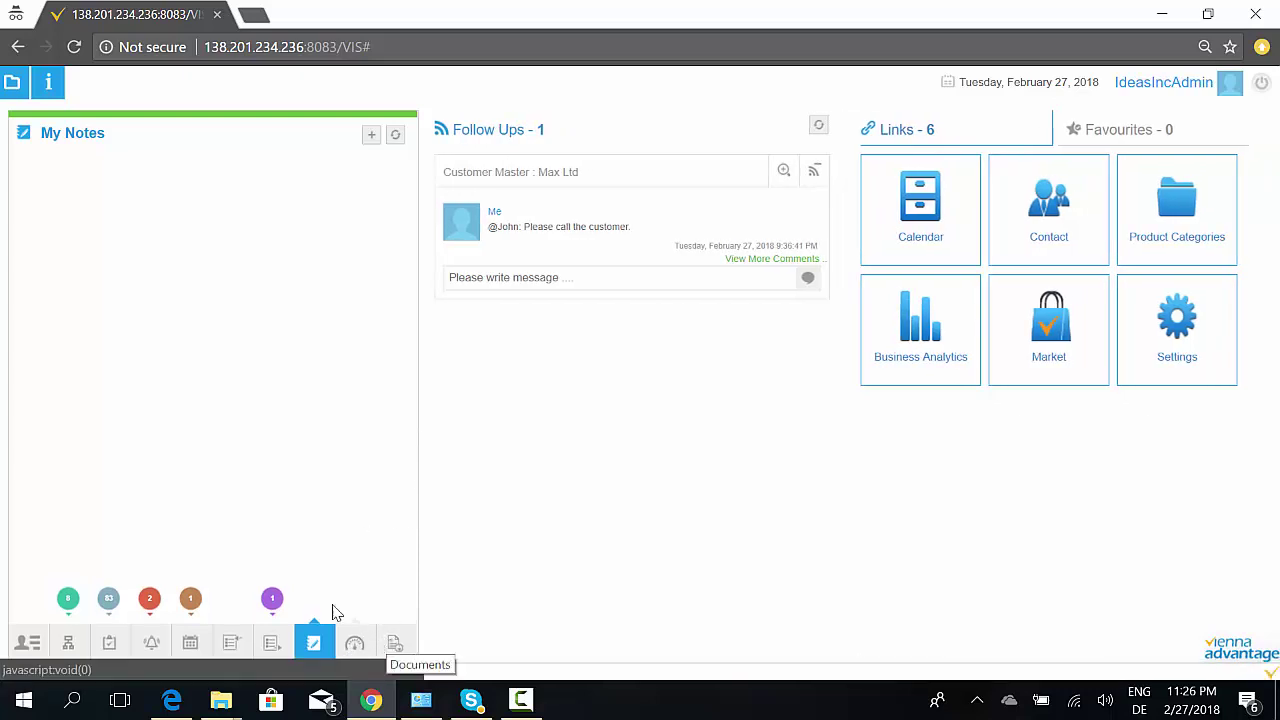
{"action": "left_click", "coordinate": [40, 640]}
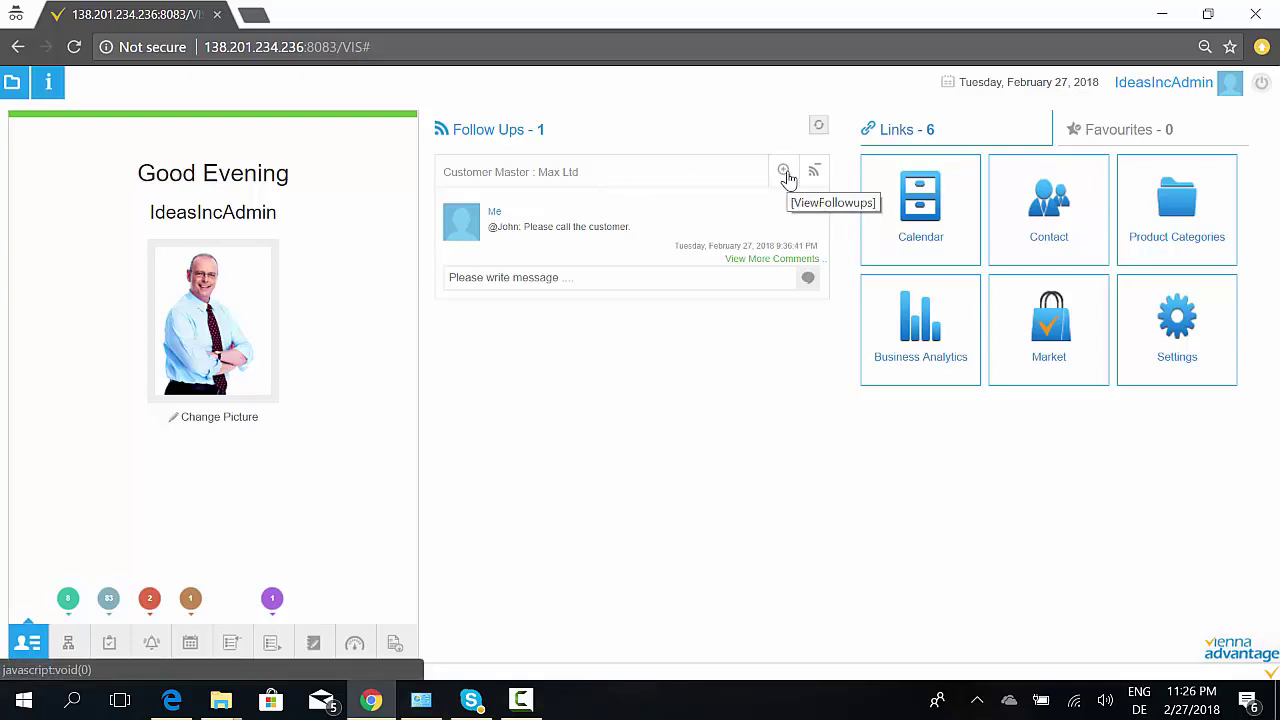
Step: Examine the Max Ltd follow-up on the home page, expanding its comments and checking the message field
{"action": "triple_click", "coordinate": [584, 174]}
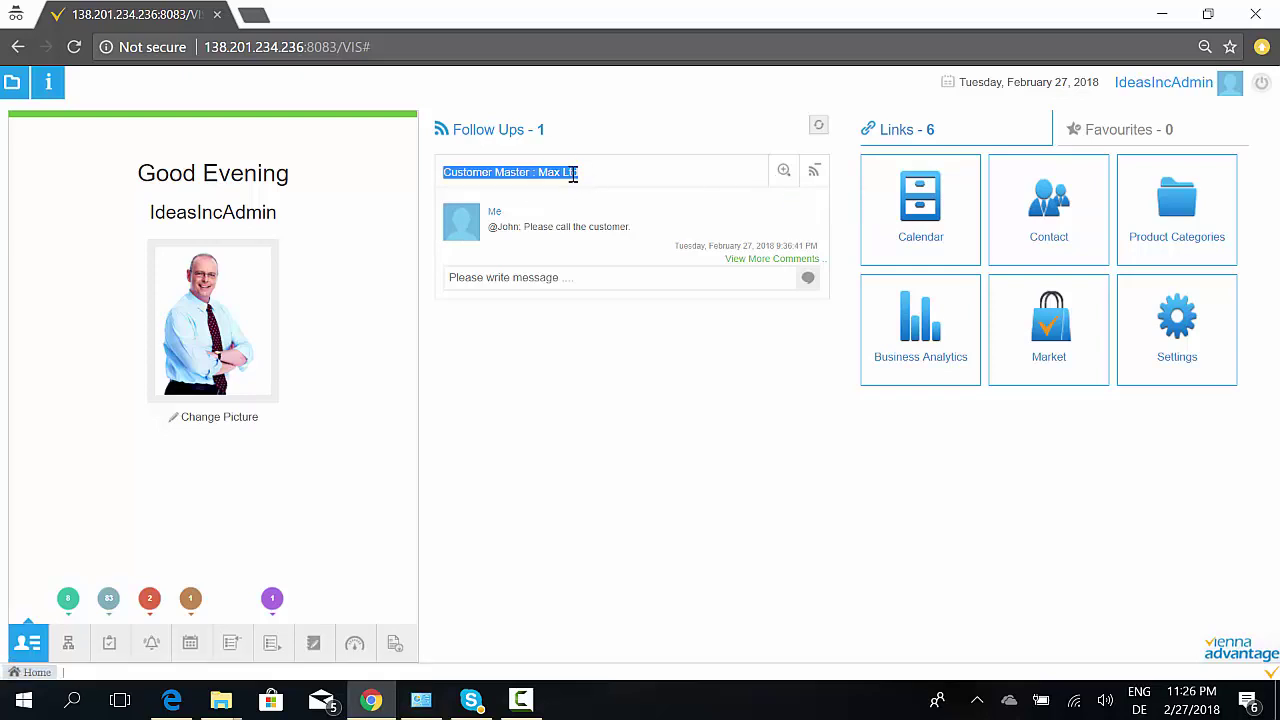
{"action": "left_click", "coordinate": [579, 172]}
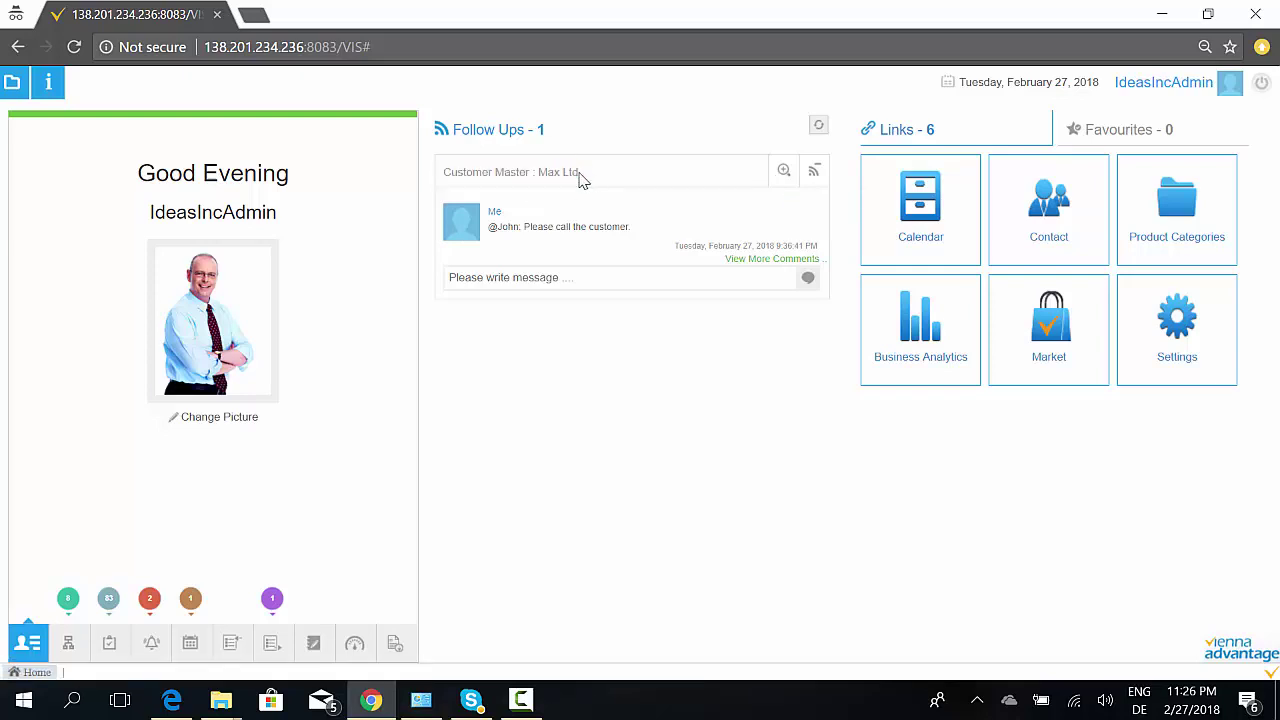
{"action": "triple_click", "coordinate": [581, 175]}
{"action": "left_click", "coordinate": [579, 172]}
{"action": "left_click", "coordinate": [757, 259]}
{"action": "left_click", "coordinate": [622, 275]}
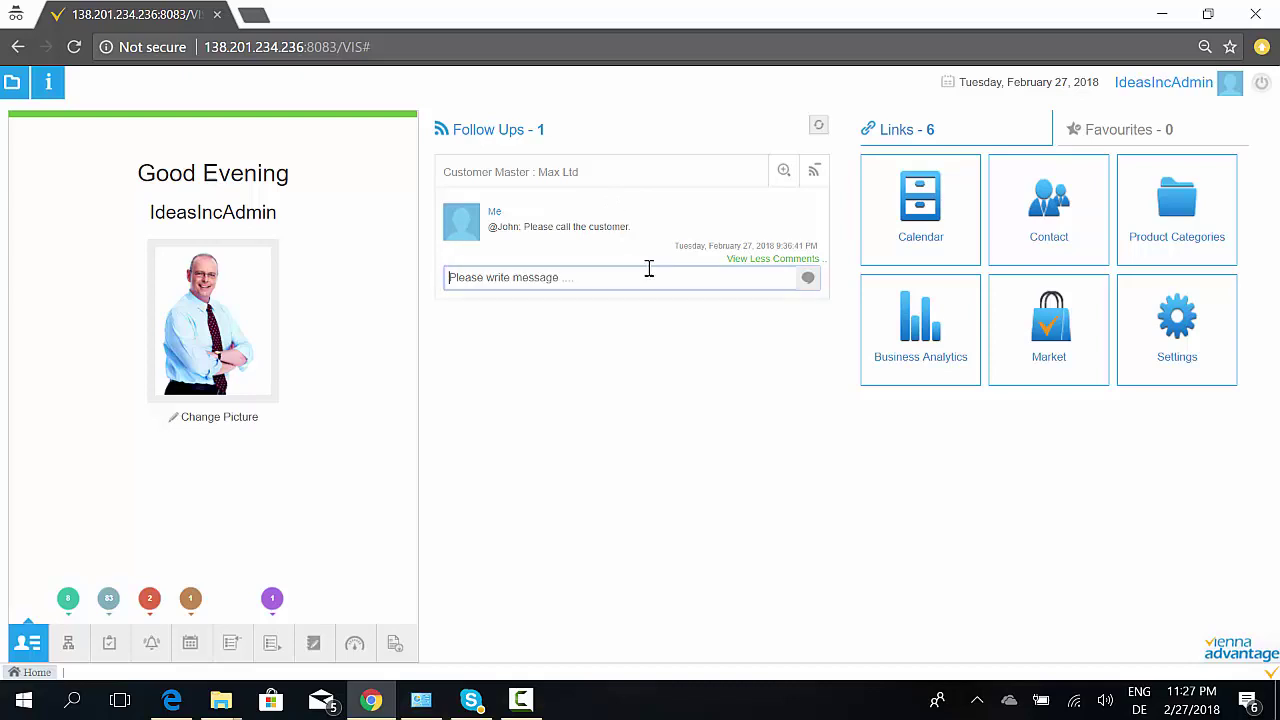
Step: View the Max Ltd customer record behind the follow-up and its chat, and close both
{"action": "left_click", "coordinate": [785, 173]}
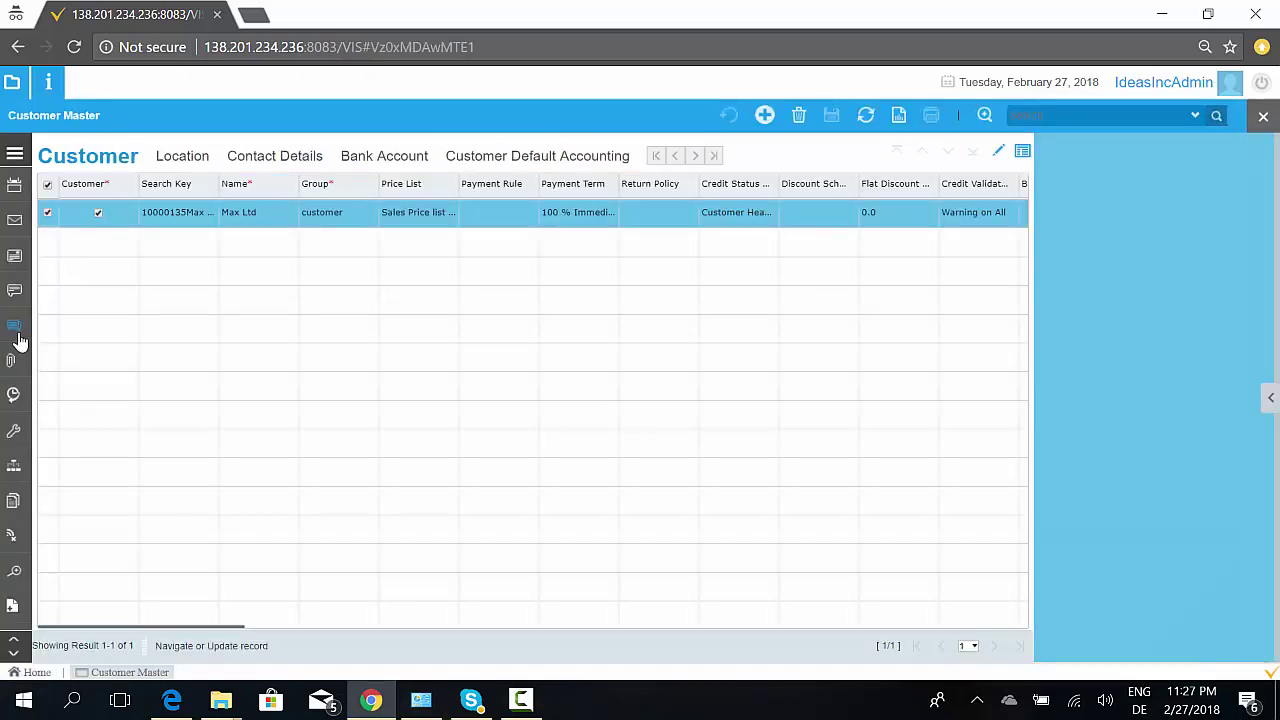
{"action": "left_click", "coordinate": [20, 328]}
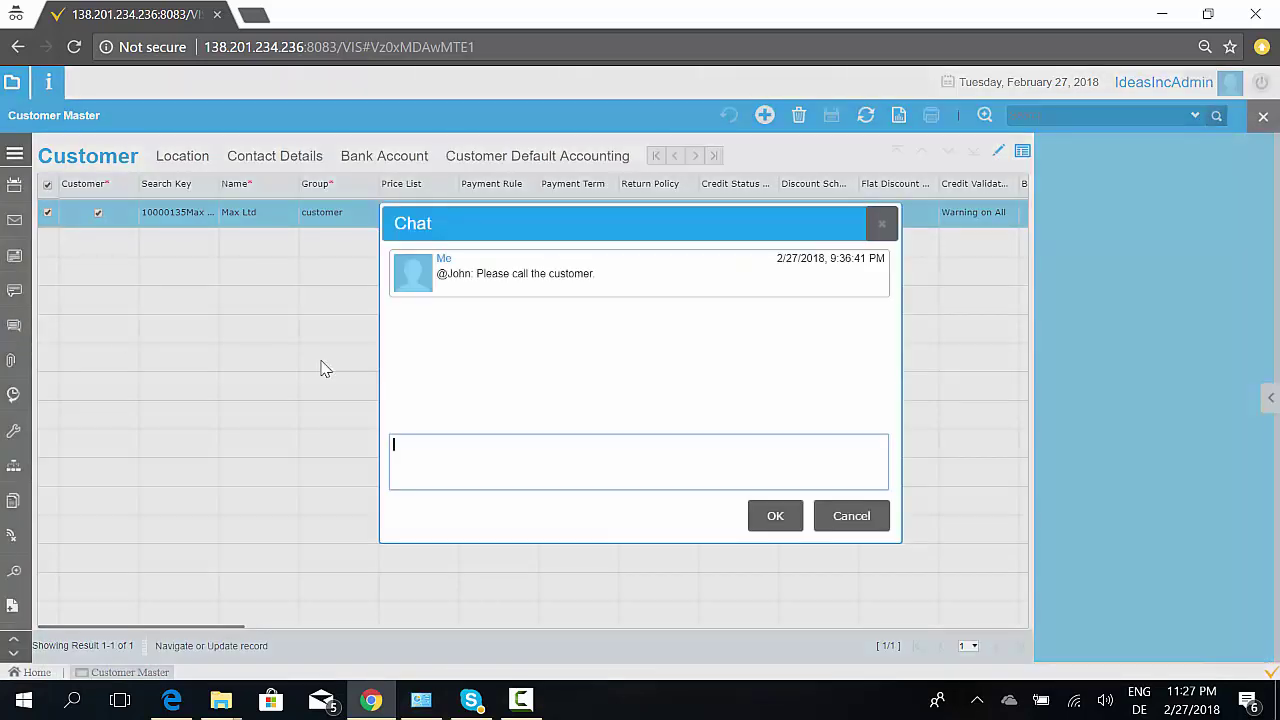
{"action": "left_click", "coordinate": [884, 225]}
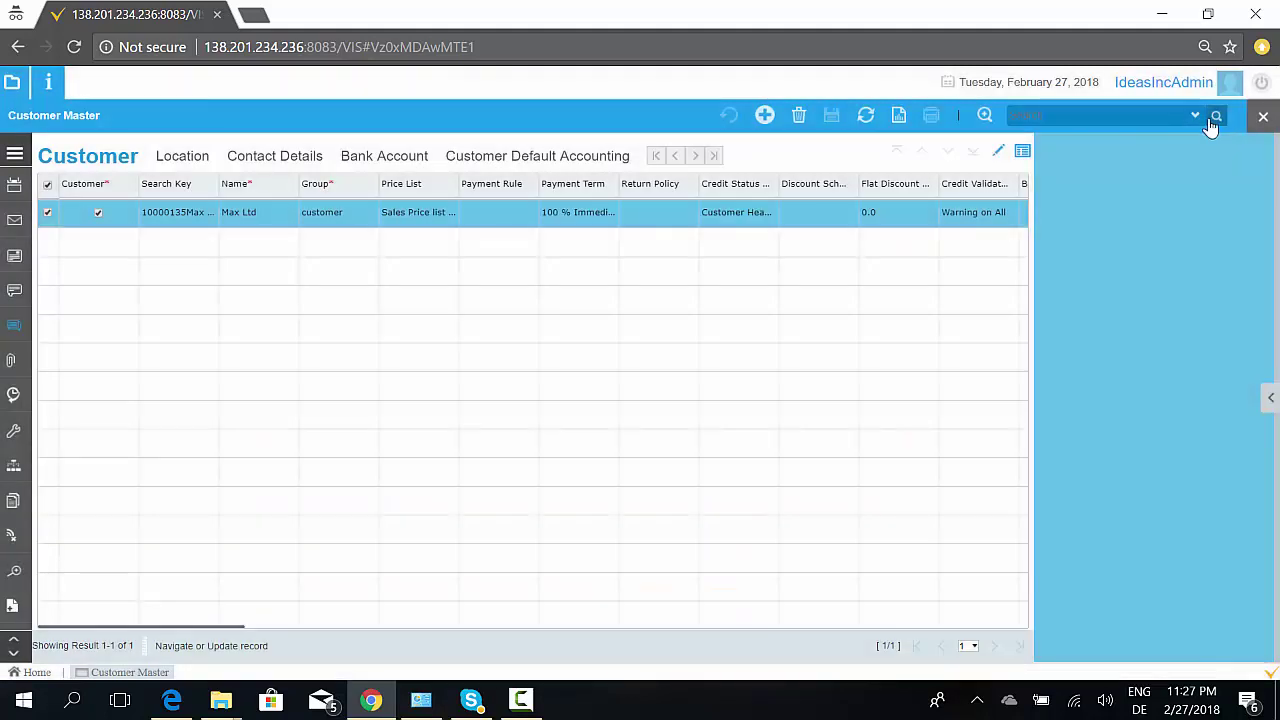
{"action": "left_click", "coordinate": [1258, 118]}
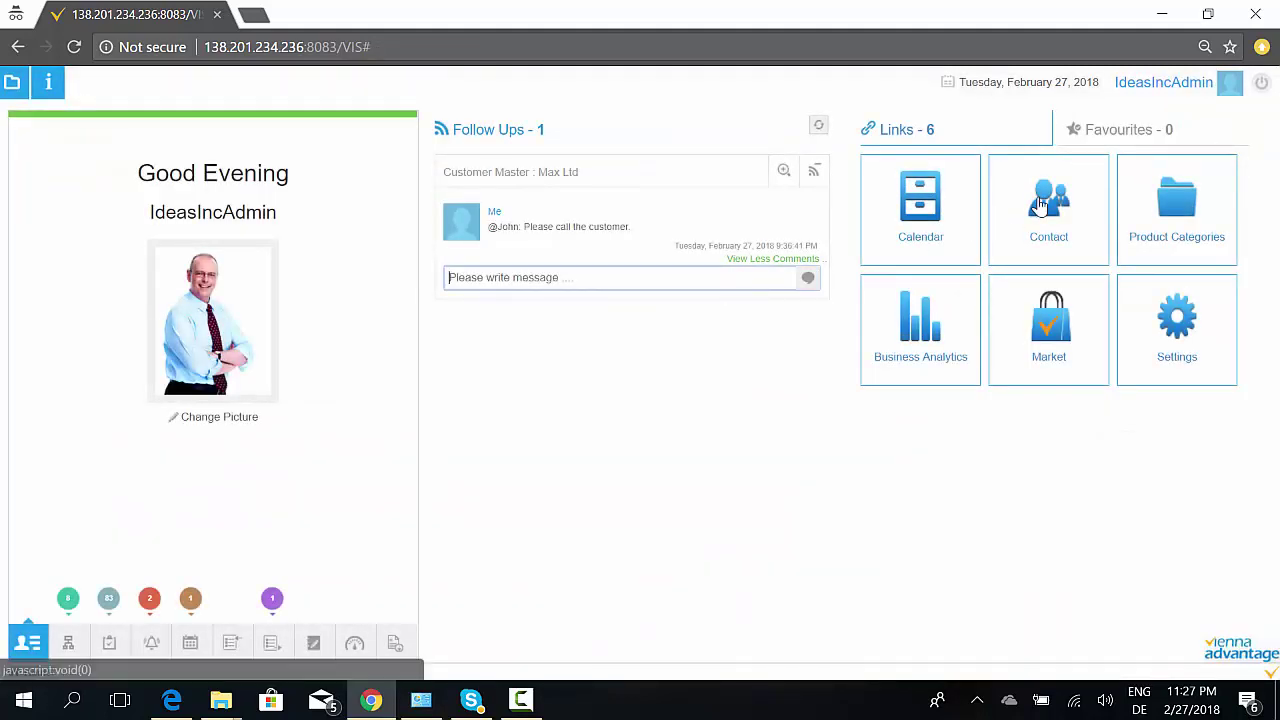
Step: Reply "Okay" to the Max Ltd follow-up
{"action": "type", "text": "Okay"}
{"action": "key", "text": "Return"}
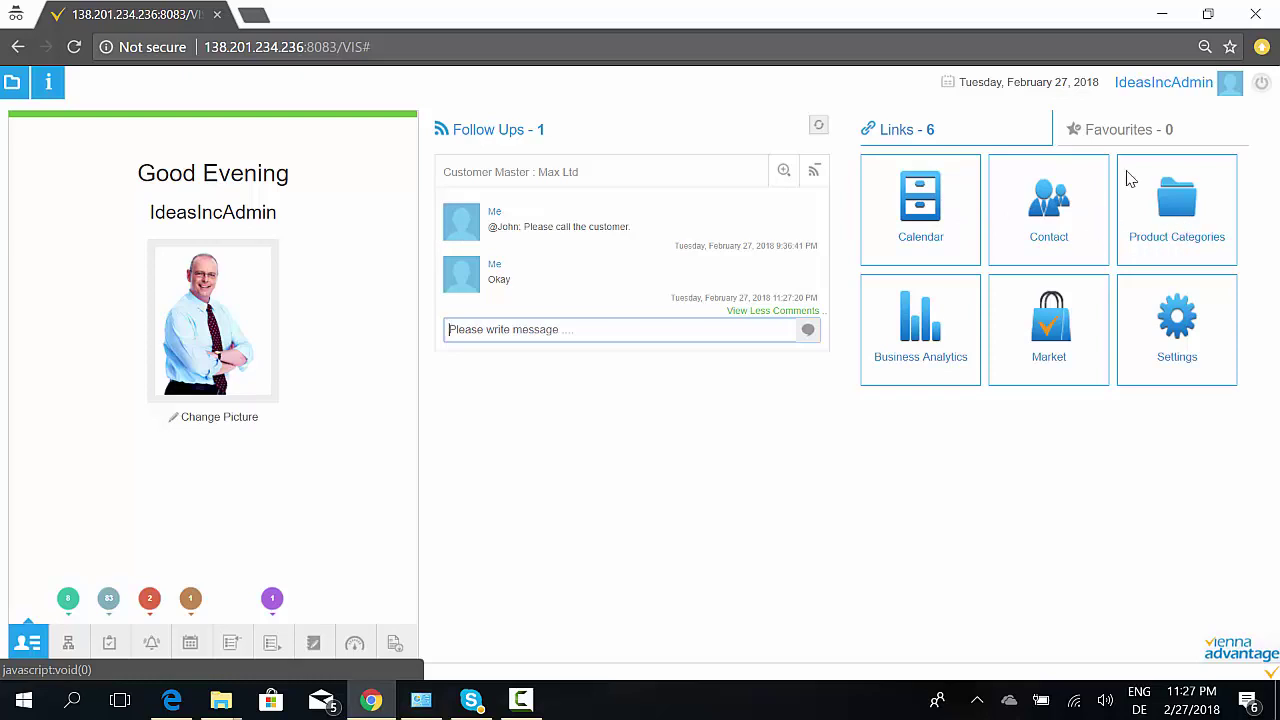
Step: Add the Business Partner window from Business Partner Centre to the home page favourites
{"action": "left_click", "coordinate": [1128, 138]}
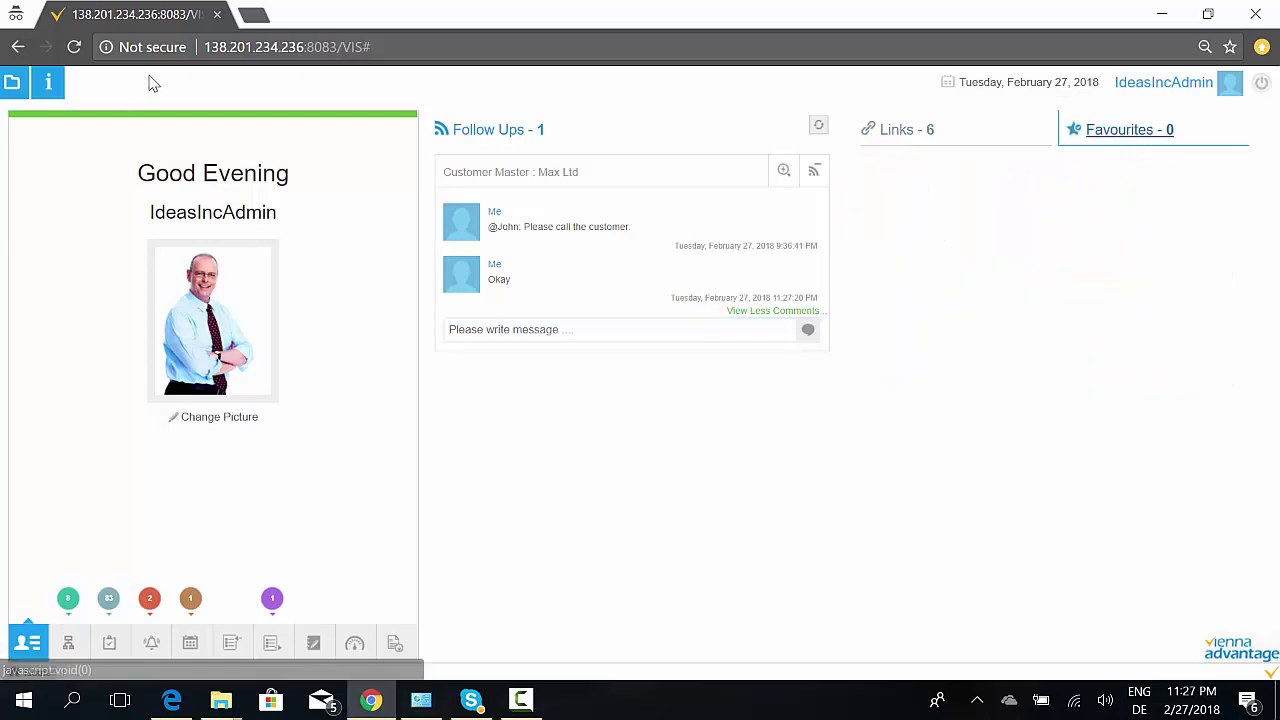
{"action": "left_click", "coordinate": [10, 82]}
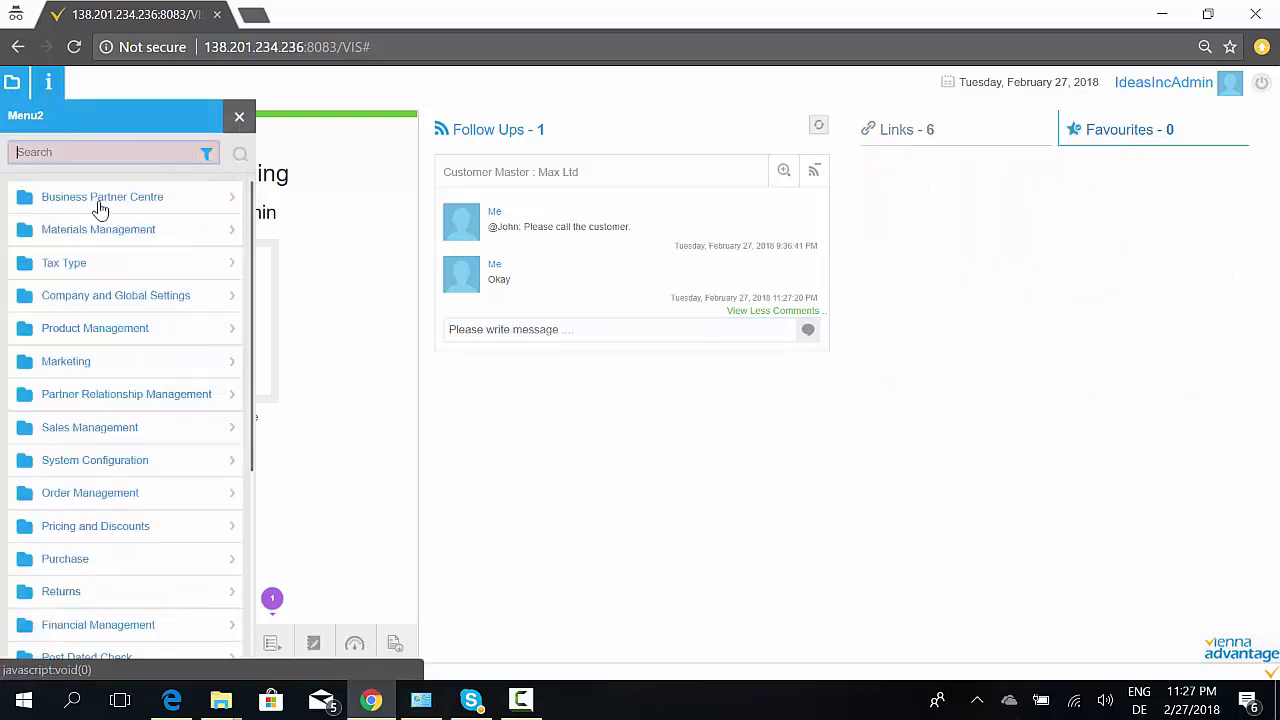
{"action": "left_click", "coordinate": [150, 201]}
{"action": "mouse_move", "coordinate": [234, 240]}
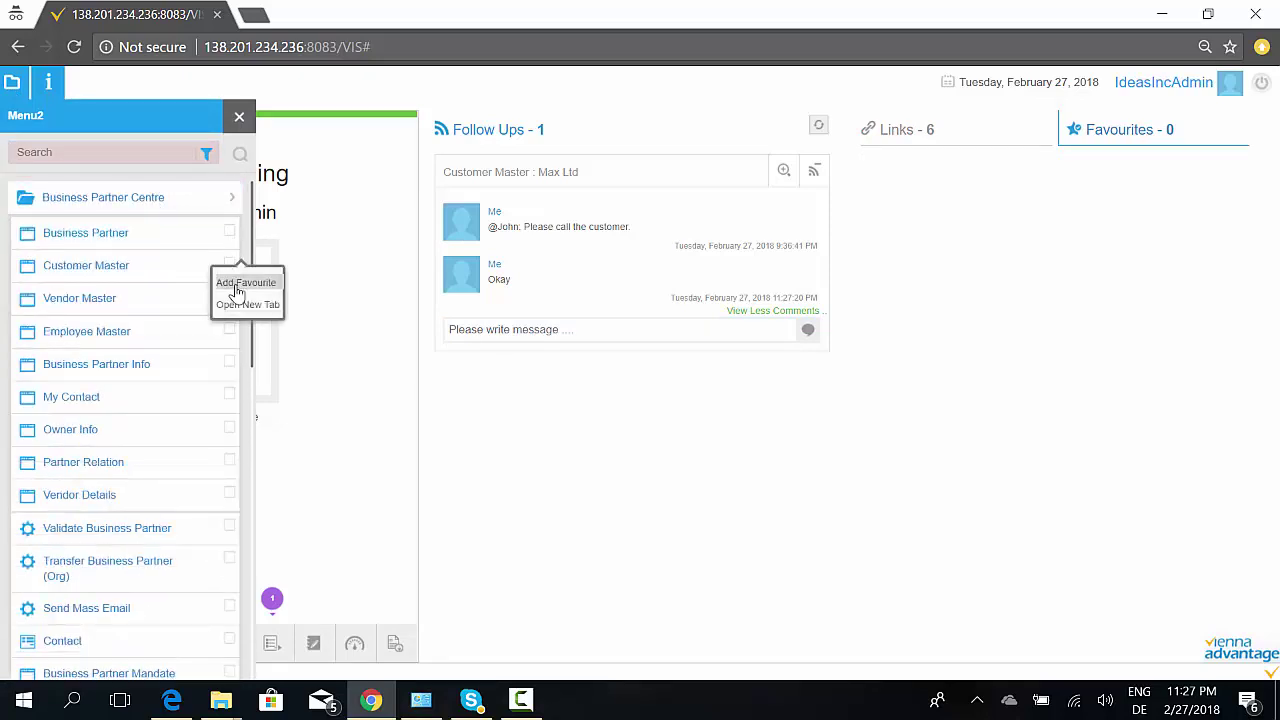
{"action": "left_click", "coordinate": [237, 289]}
{"action": "left_click", "coordinate": [239, 116]}
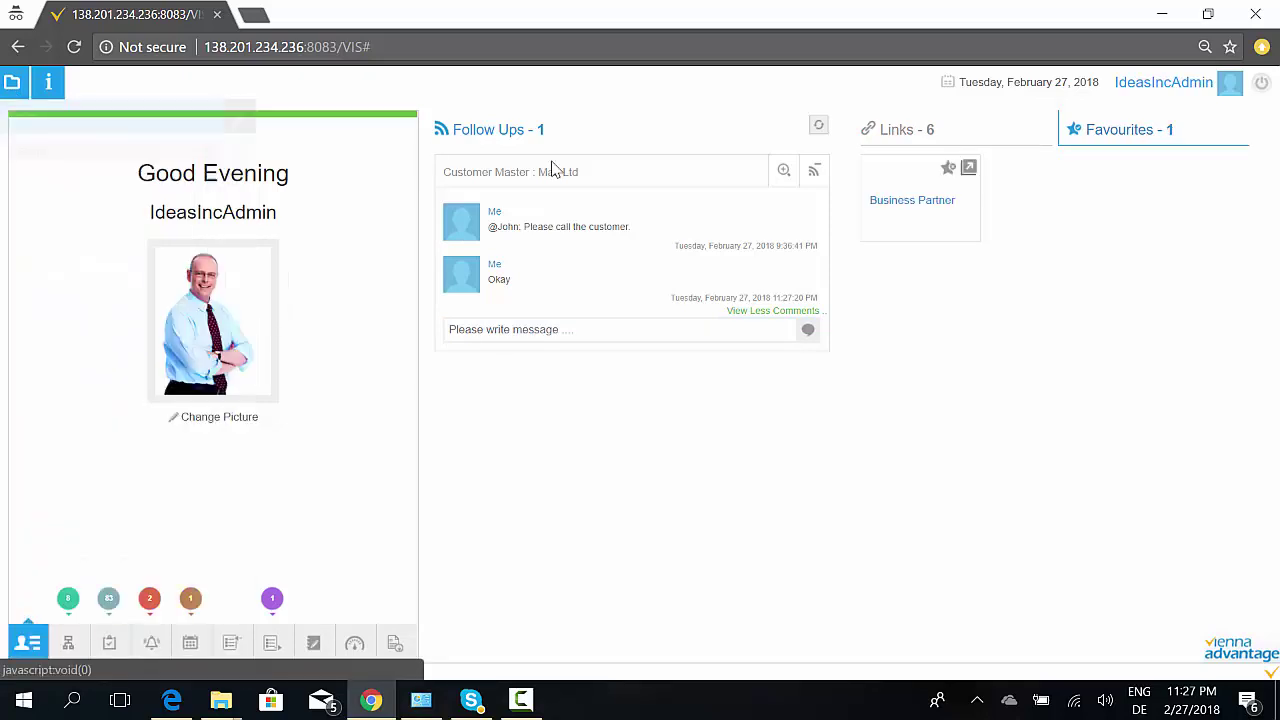
Step: View the linked contacts, show the first employee's details under B, and display the order types available for that contact
{"action": "left_click", "coordinate": [898, 134]}
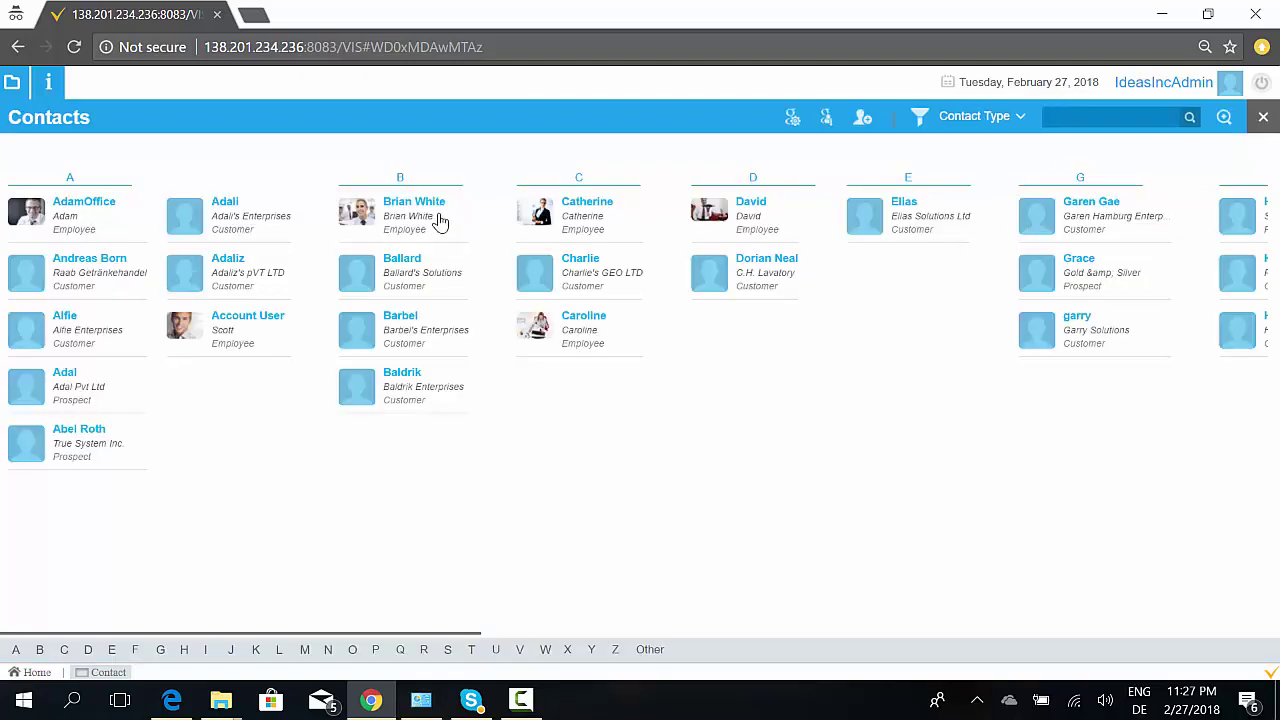
{"action": "left_click", "coordinate": [437, 208]}
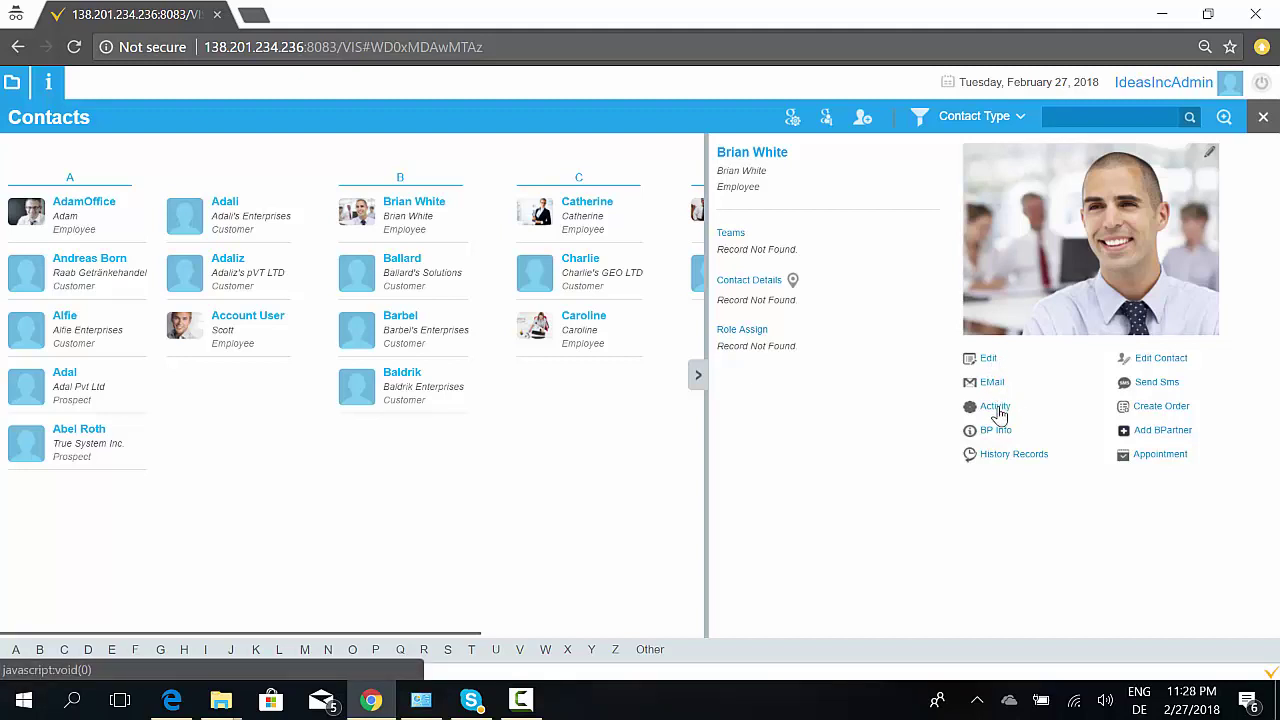
{"action": "left_click", "coordinate": [1145, 408]}
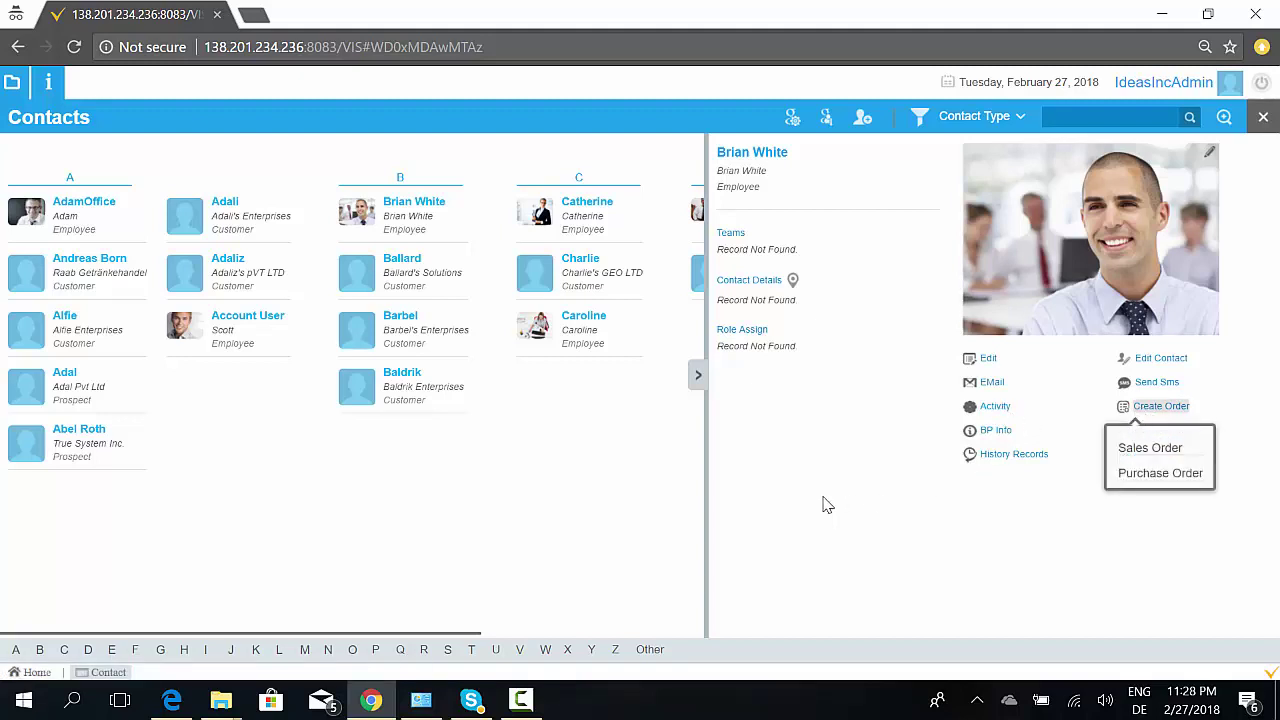
Step: Start a new sales order from the Adaliz's pVT LTD customer contact and show the order as a form
{"action": "left_click", "coordinate": [698, 376]}
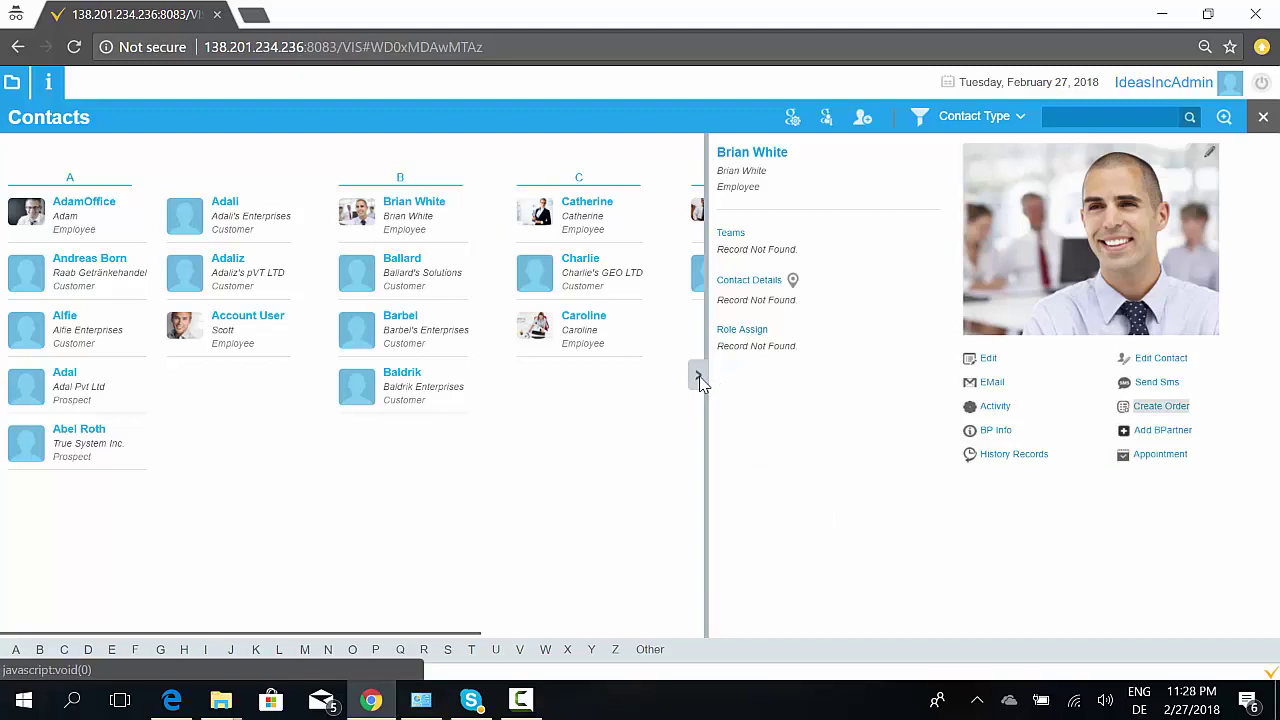
{"action": "left_click", "coordinate": [224, 264]}
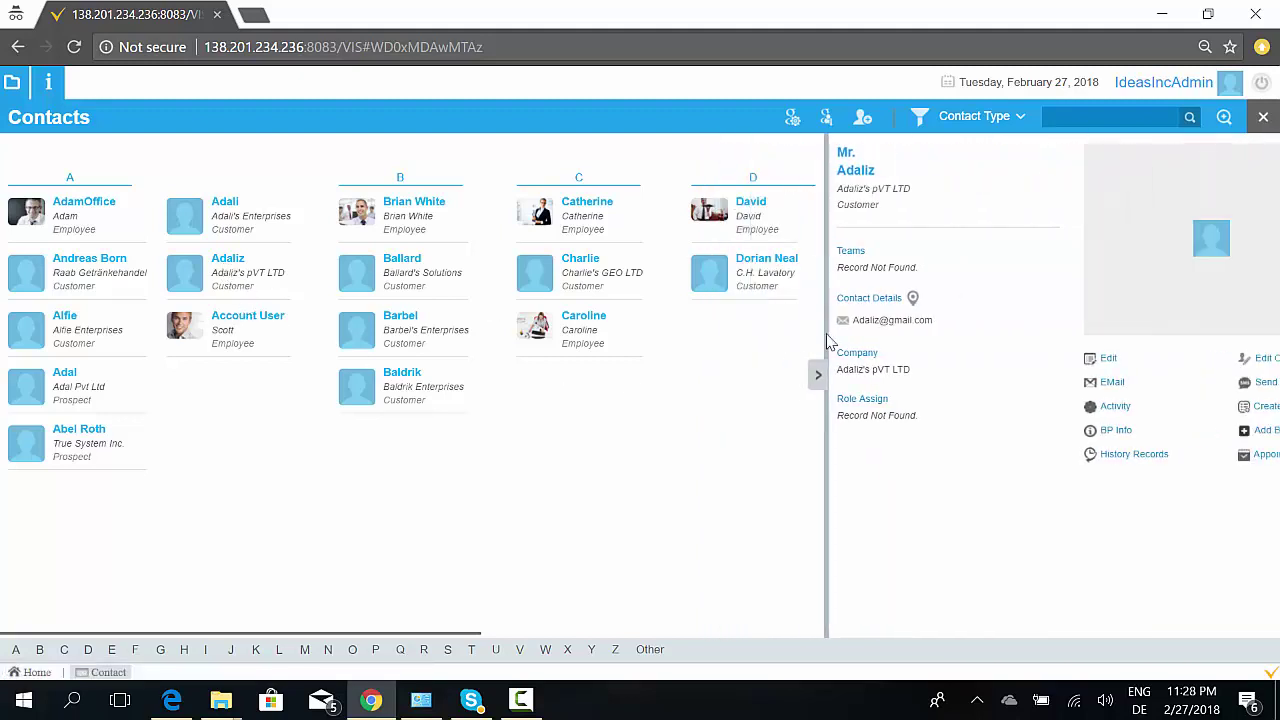
{"action": "left_click", "coordinate": [1162, 410]}
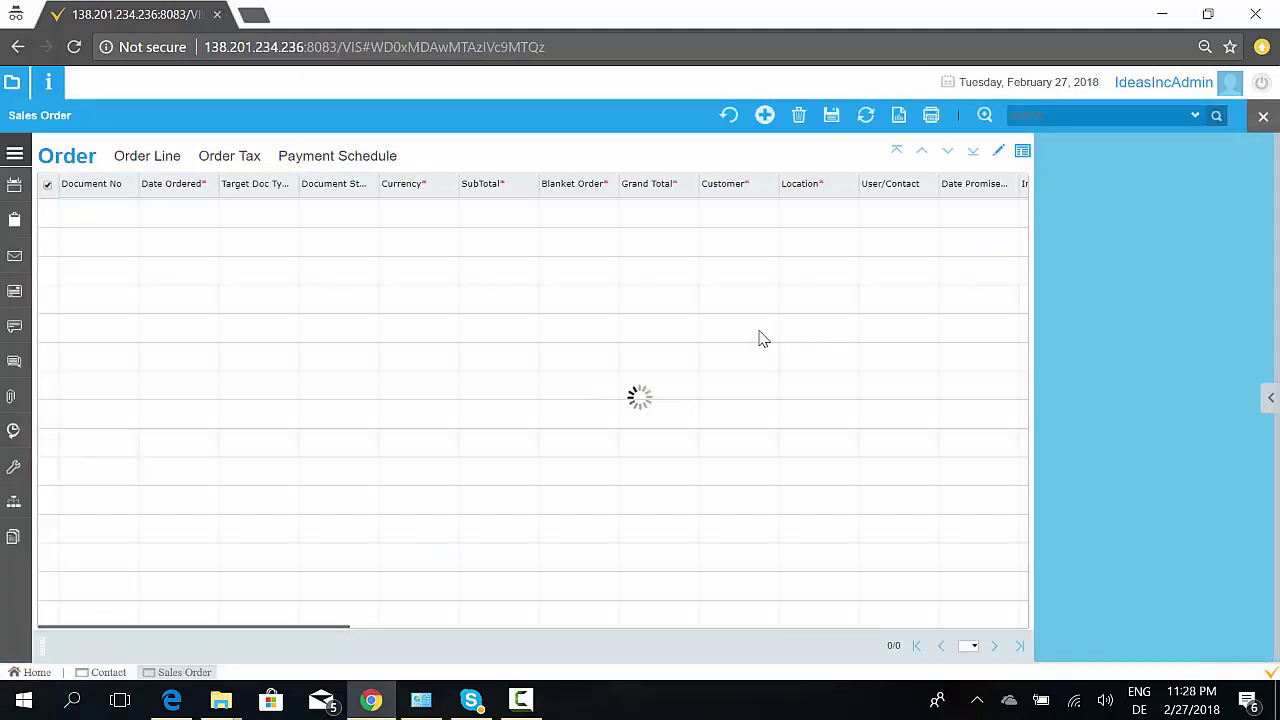
{"action": "left_click", "coordinate": [999, 154]}
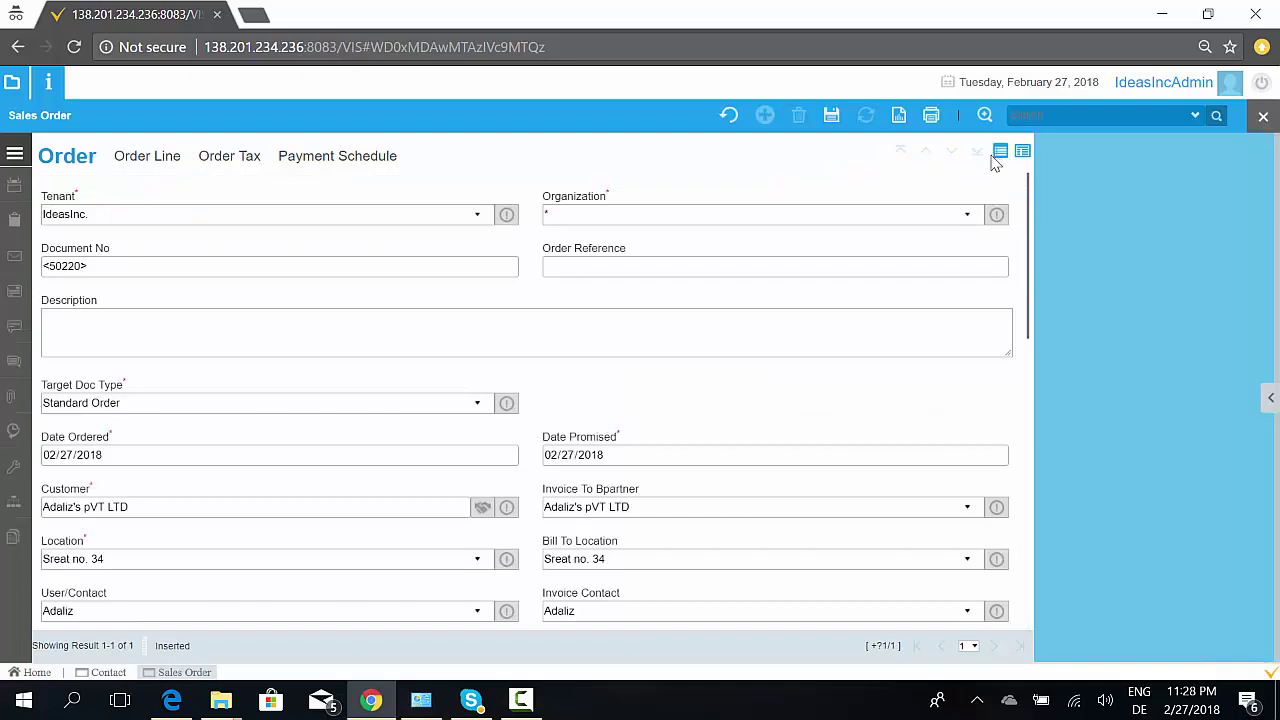
Step: Review the new sales order's header, delivery, invoicing and payment fields, and close the order without saving
{"action": "scroll", "coordinate": [380, 500], "scroll_direction": "down", "scroll_amount": 2}
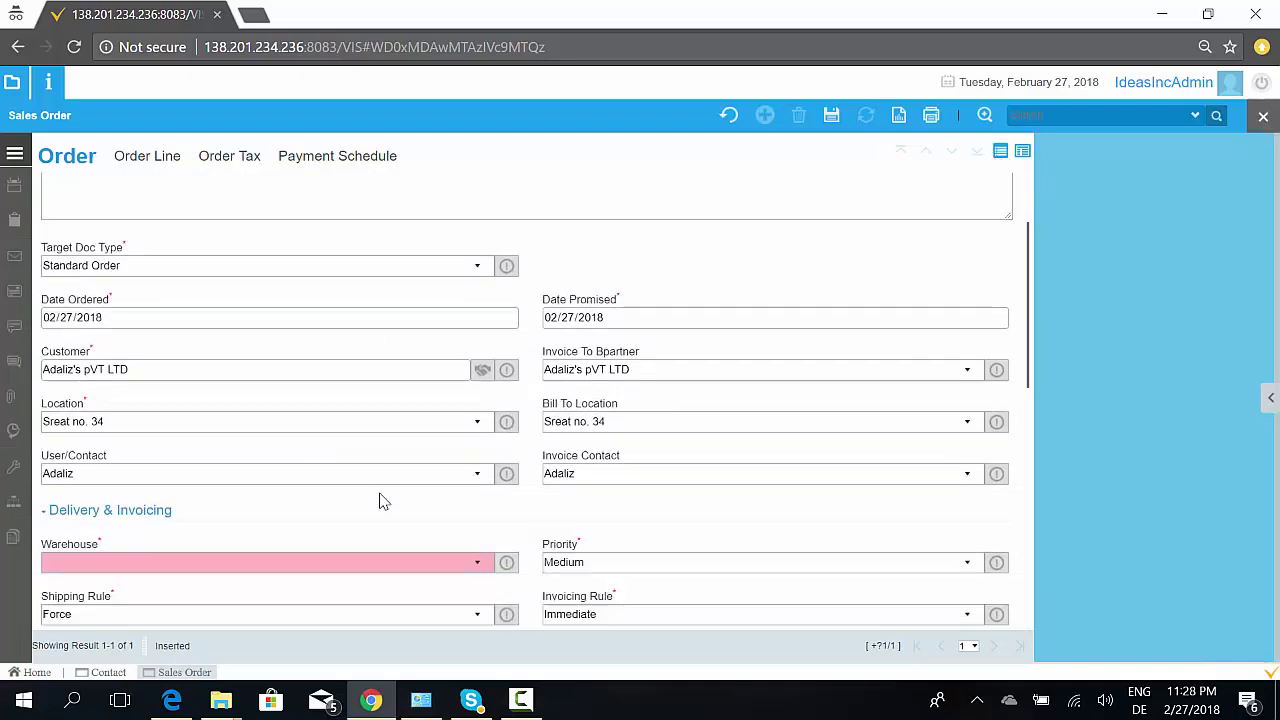
{"action": "scroll", "coordinate": [620, 414], "scroll_direction": "down", "scroll_amount": 1}
{"action": "scroll", "coordinate": [670, 414], "scroll_direction": "down", "scroll_amount": 2}
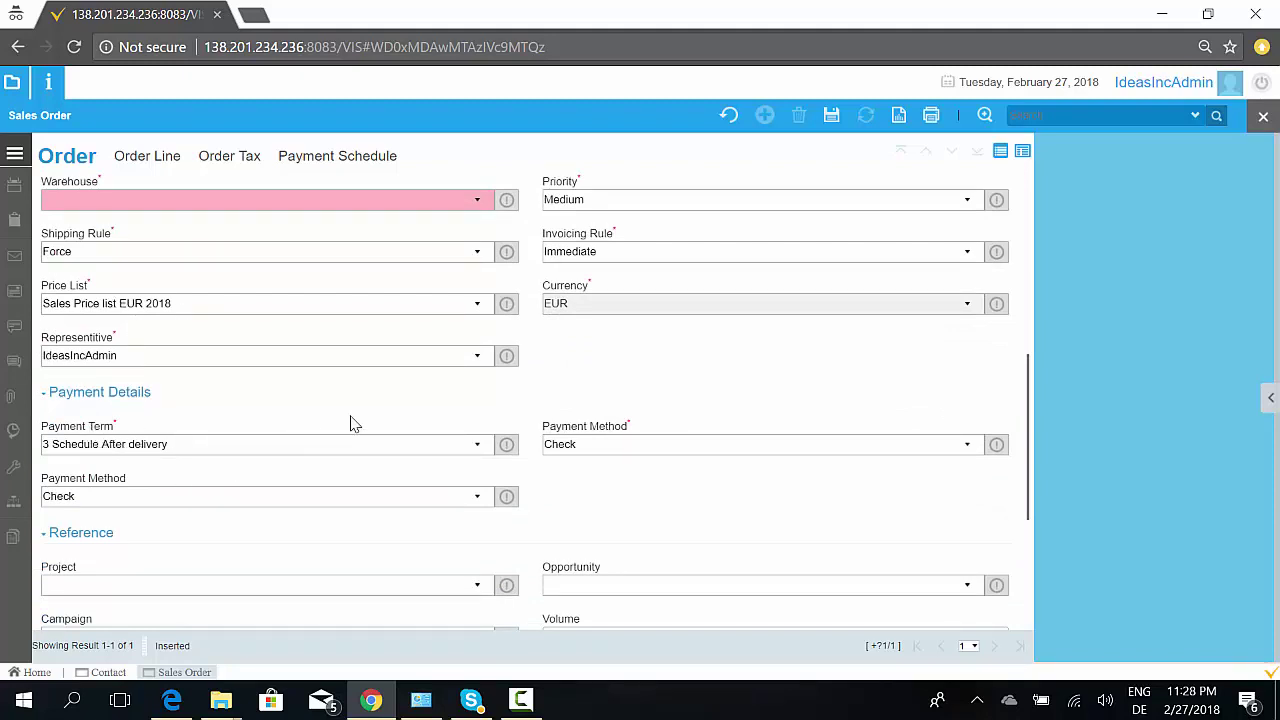
{"action": "scroll", "coordinate": [449, 451], "scroll_direction": "up", "scroll_amount": 5}
{"action": "scroll", "coordinate": [537, 485], "scroll_direction": "up", "scroll_amount": 1}
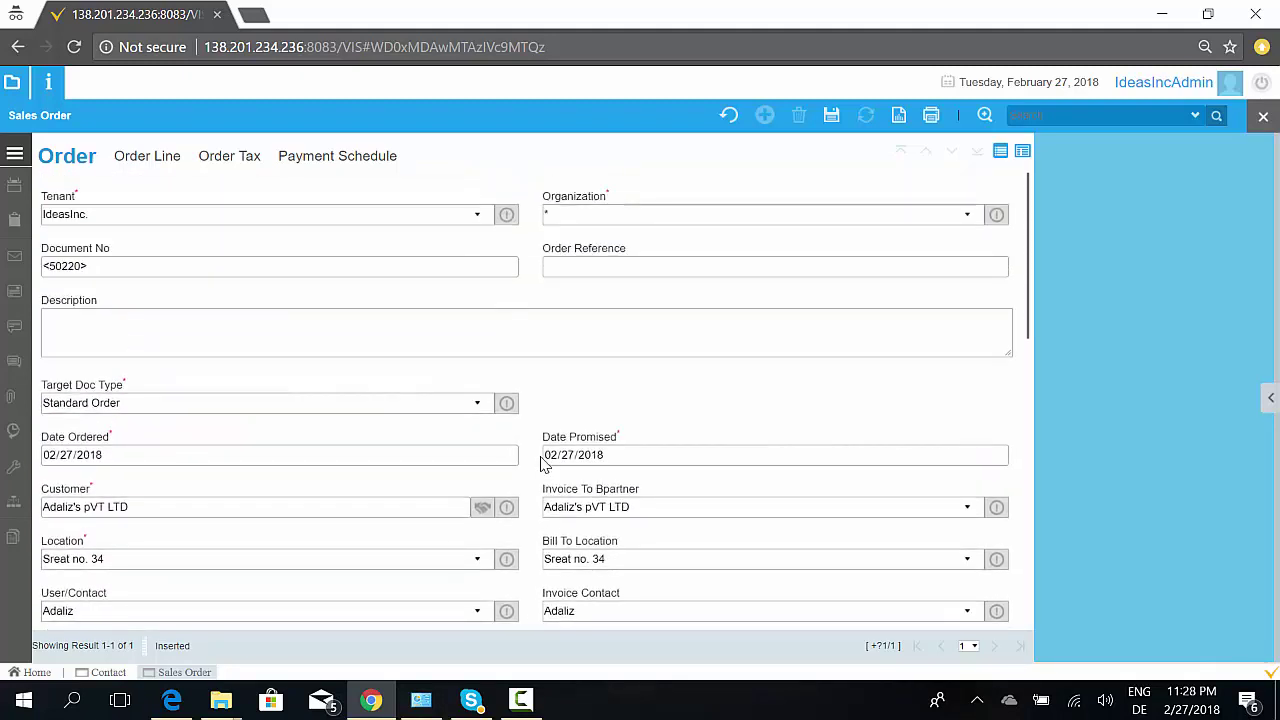
{"action": "left_click", "coordinate": [1263, 118]}
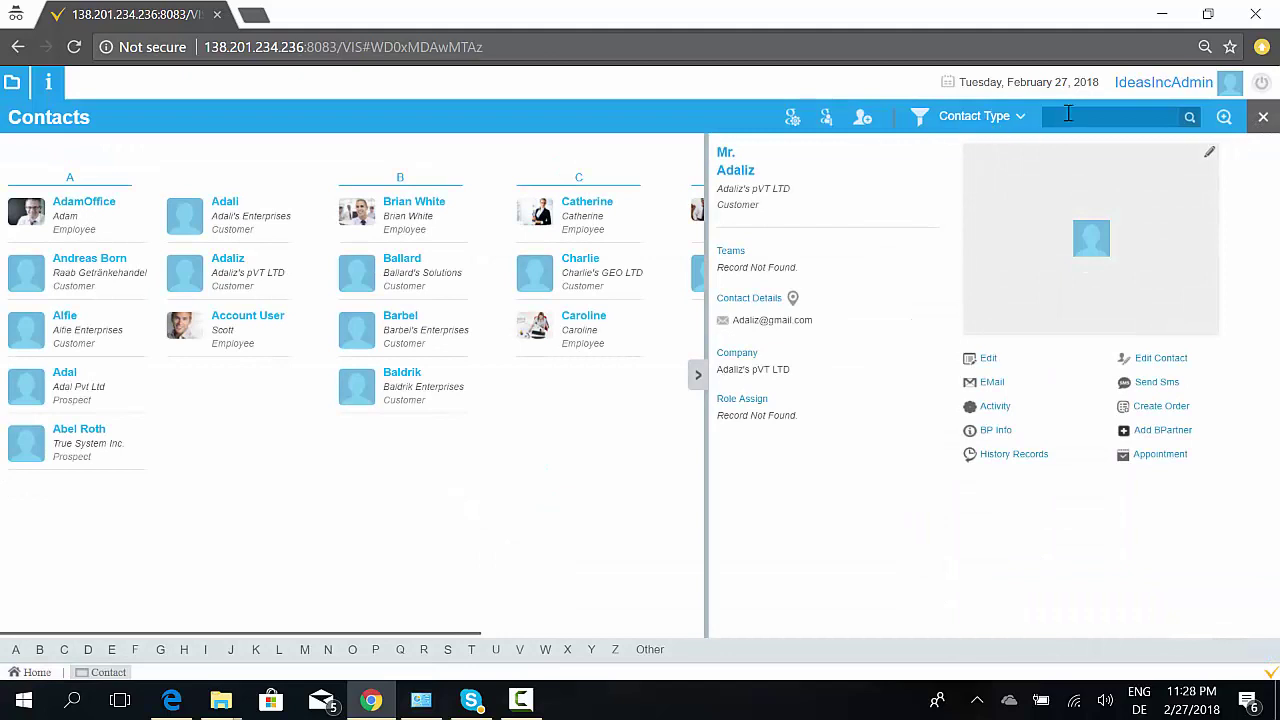
Step: Filter the contacts by contact type All and get the contact search ready for a term
{"action": "left_click", "coordinate": [1017, 124]}
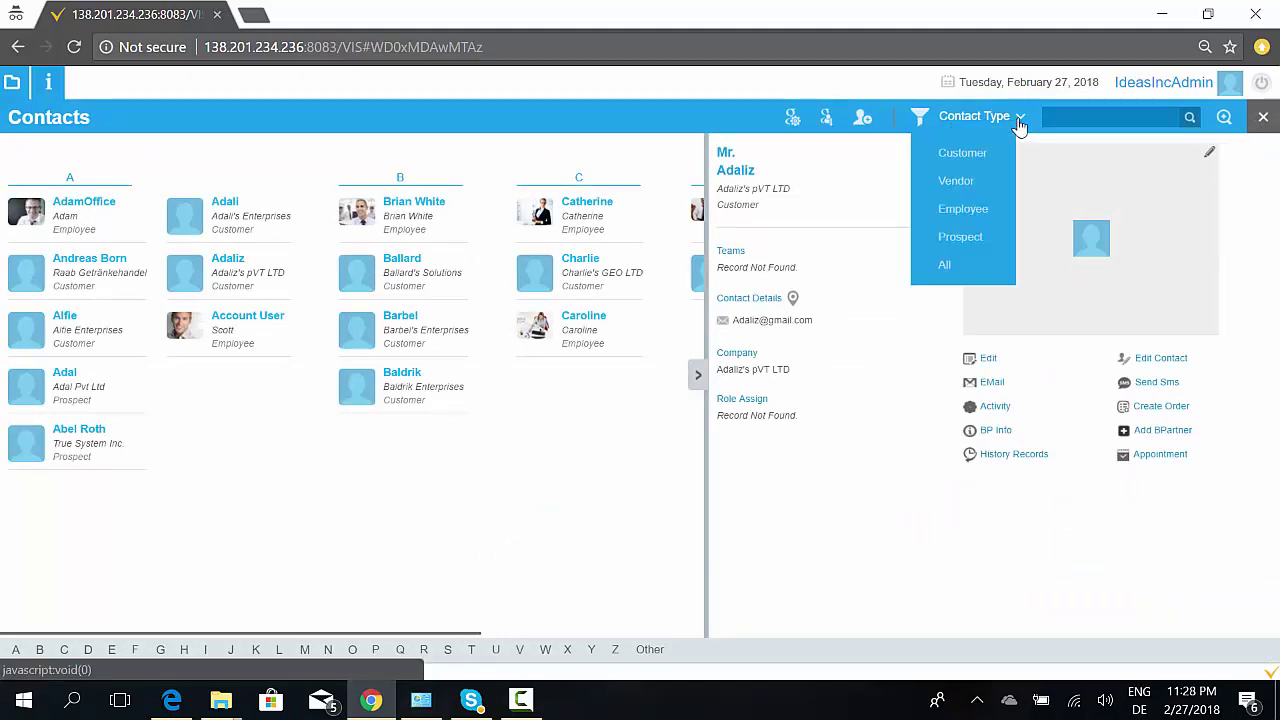
{"action": "left_click", "coordinate": [946, 270]}
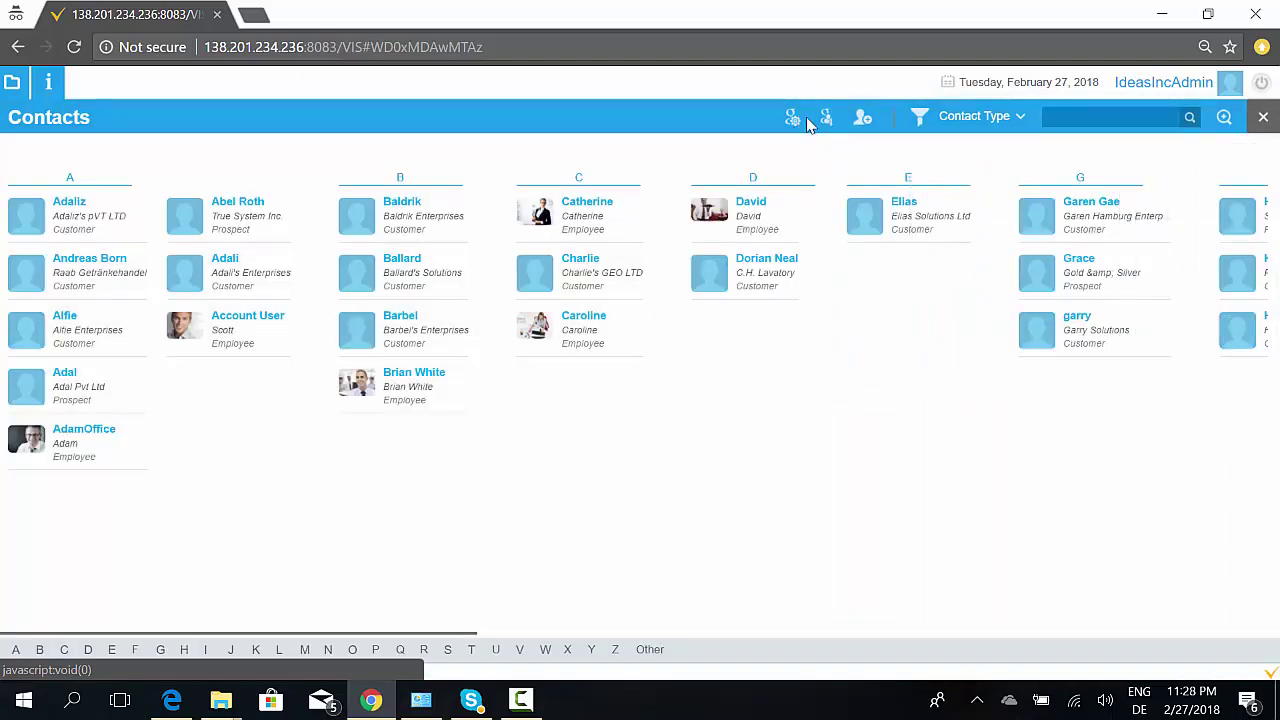
{"action": "left_click", "coordinate": [1166, 118]}
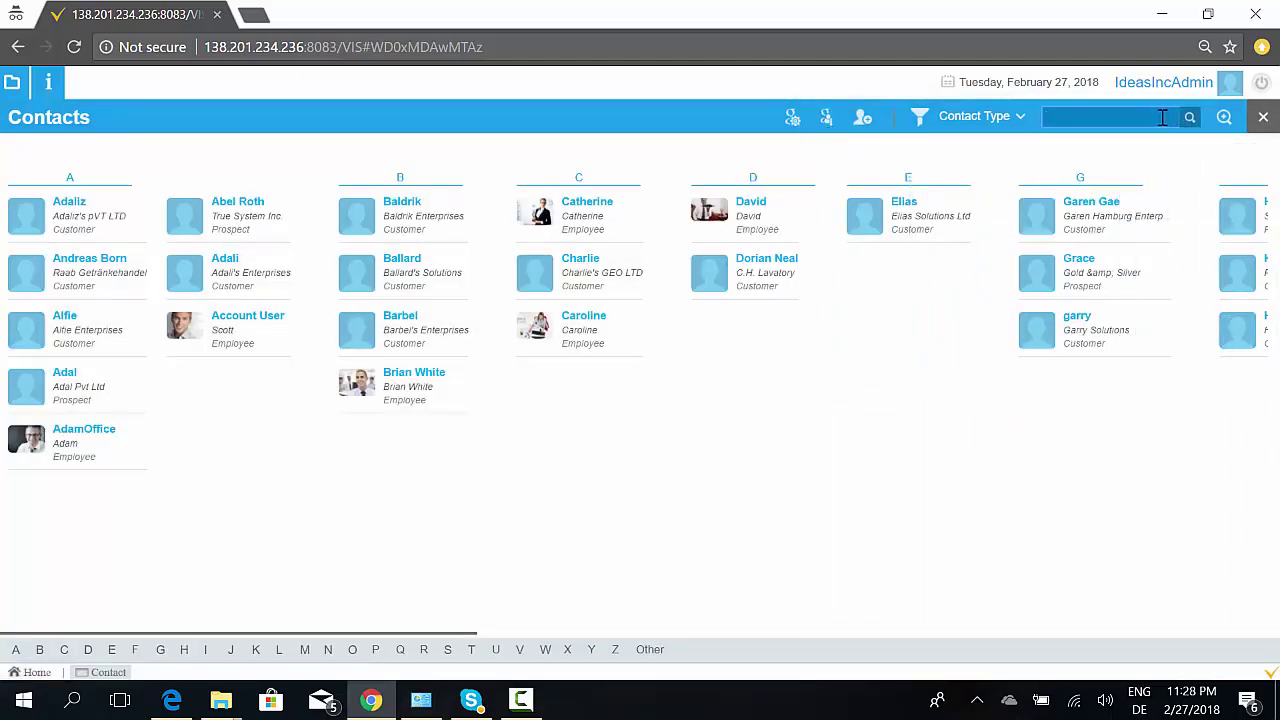
Step: View the Advance Search options for contacts with Search Specific Location enabled, and close the search and the Contacts window
{"action": "left_click", "coordinate": [1223, 118]}
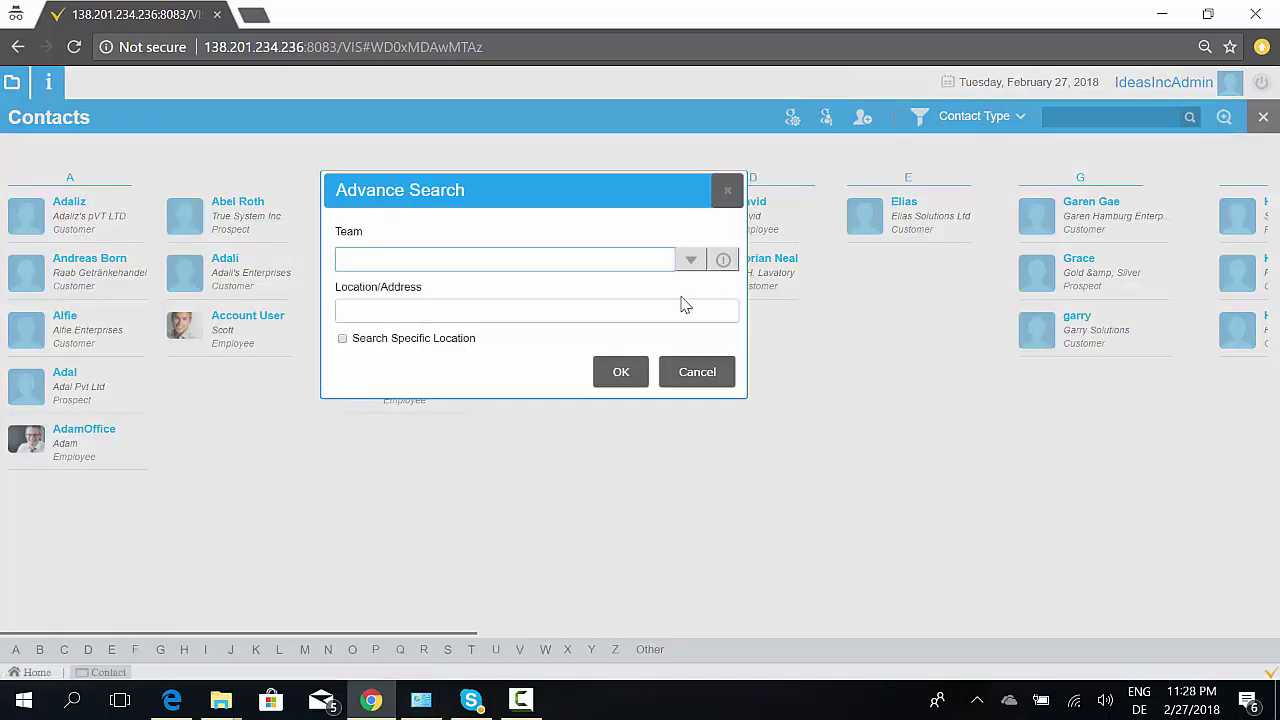
{"action": "left_click", "coordinate": [342, 340]}
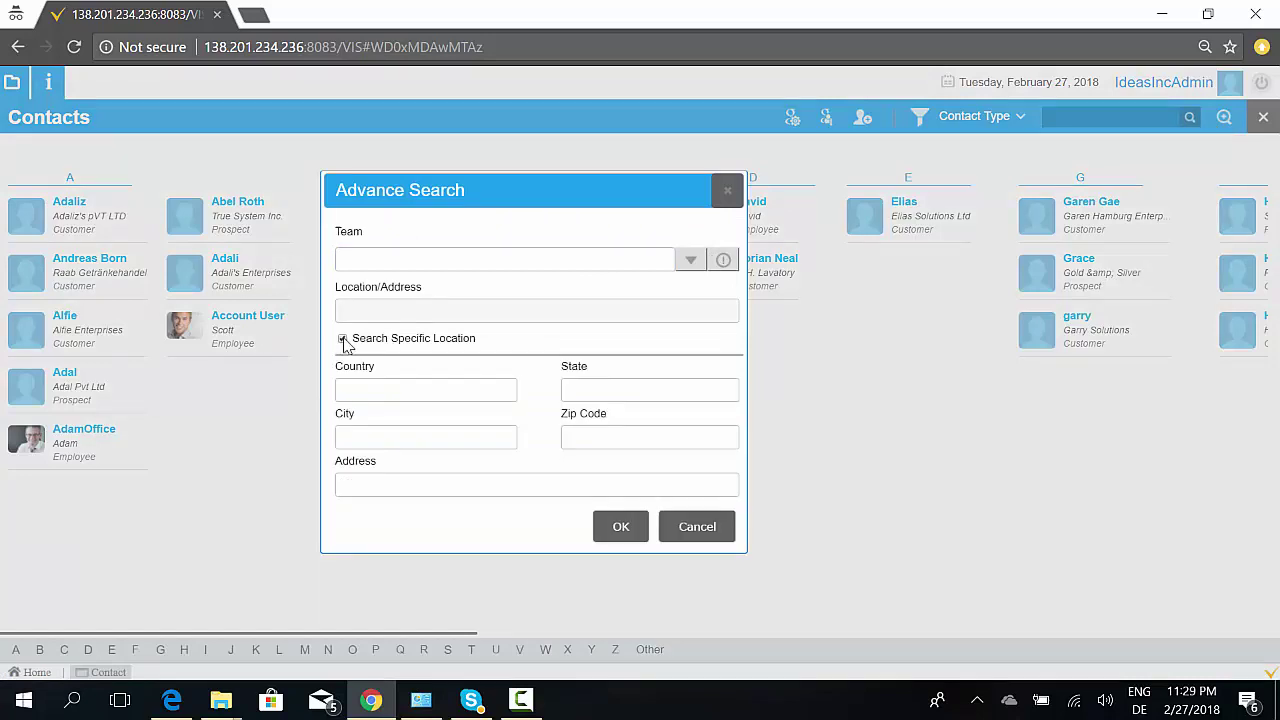
{"action": "left_click", "coordinate": [459, 437]}
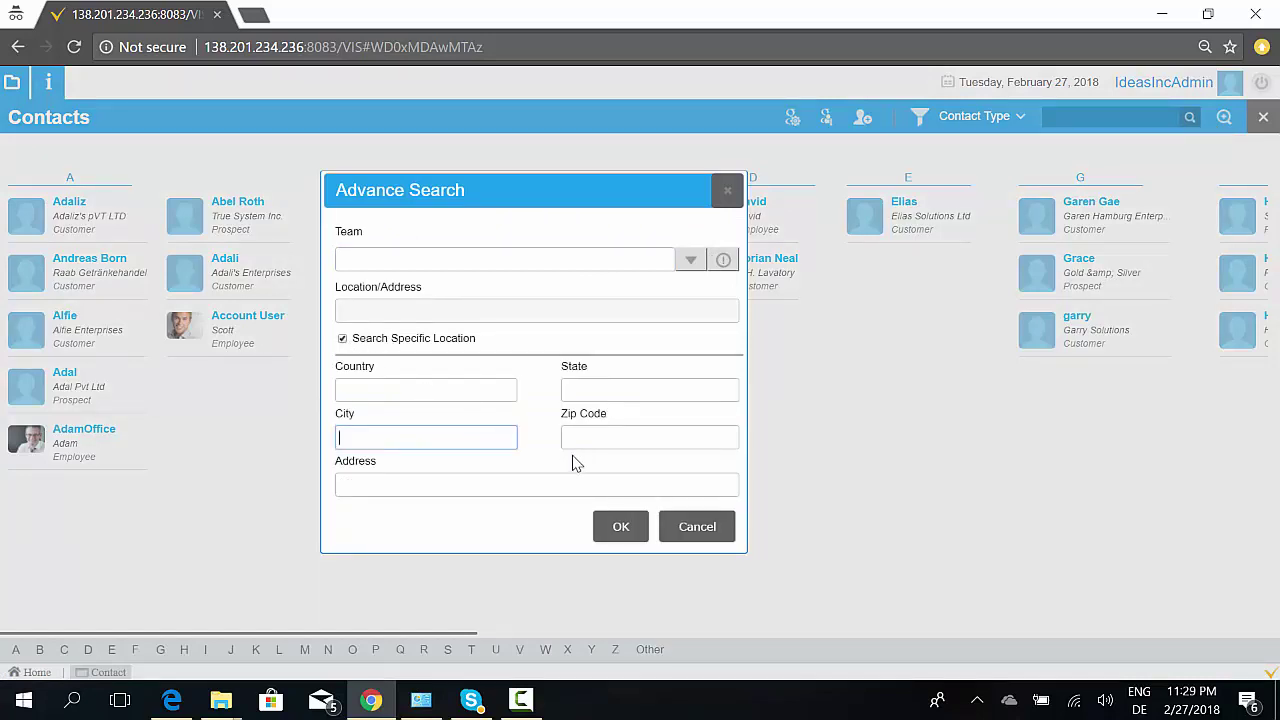
{"action": "left_click", "coordinate": [588, 429]}
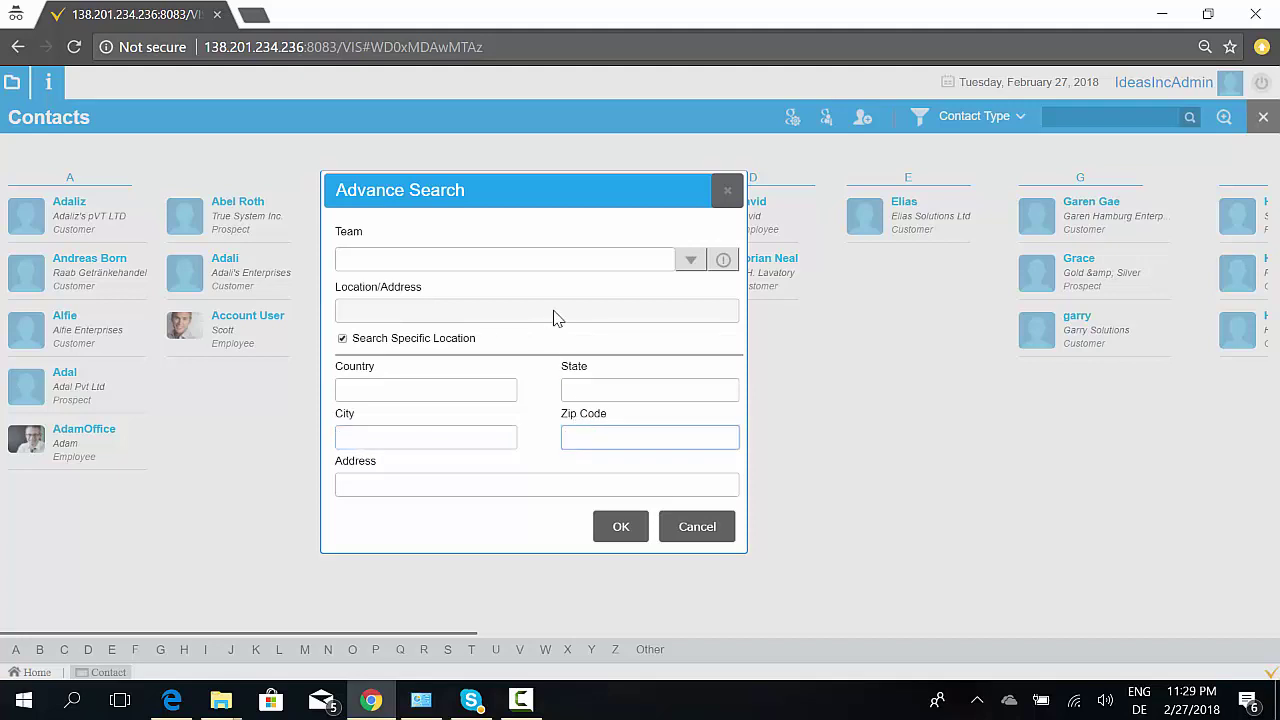
{"action": "left_click", "coordinate": [725, 193]}
{"action": "left_click", "coordinate": [1263, 119]}
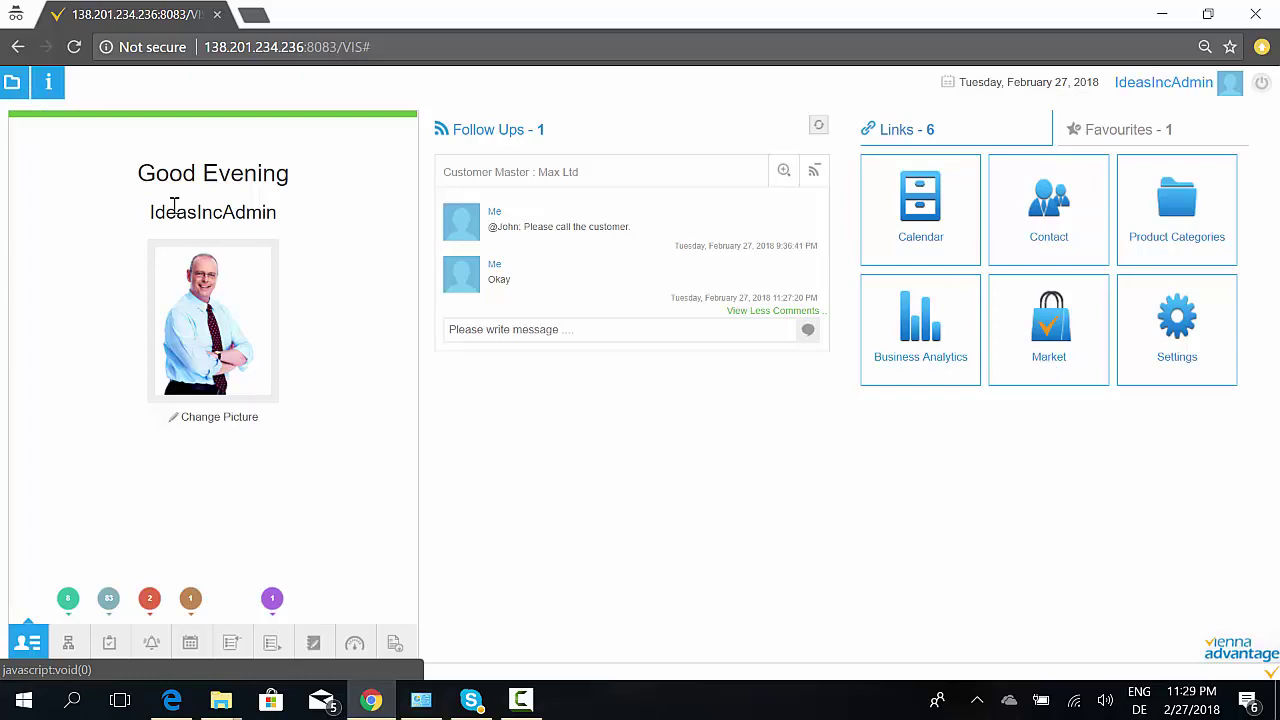
Step: View the windows in Company Structure under Company and Global Settings, and collapse both folders
{"action": "left_click", "coordinate": [12, 82]}
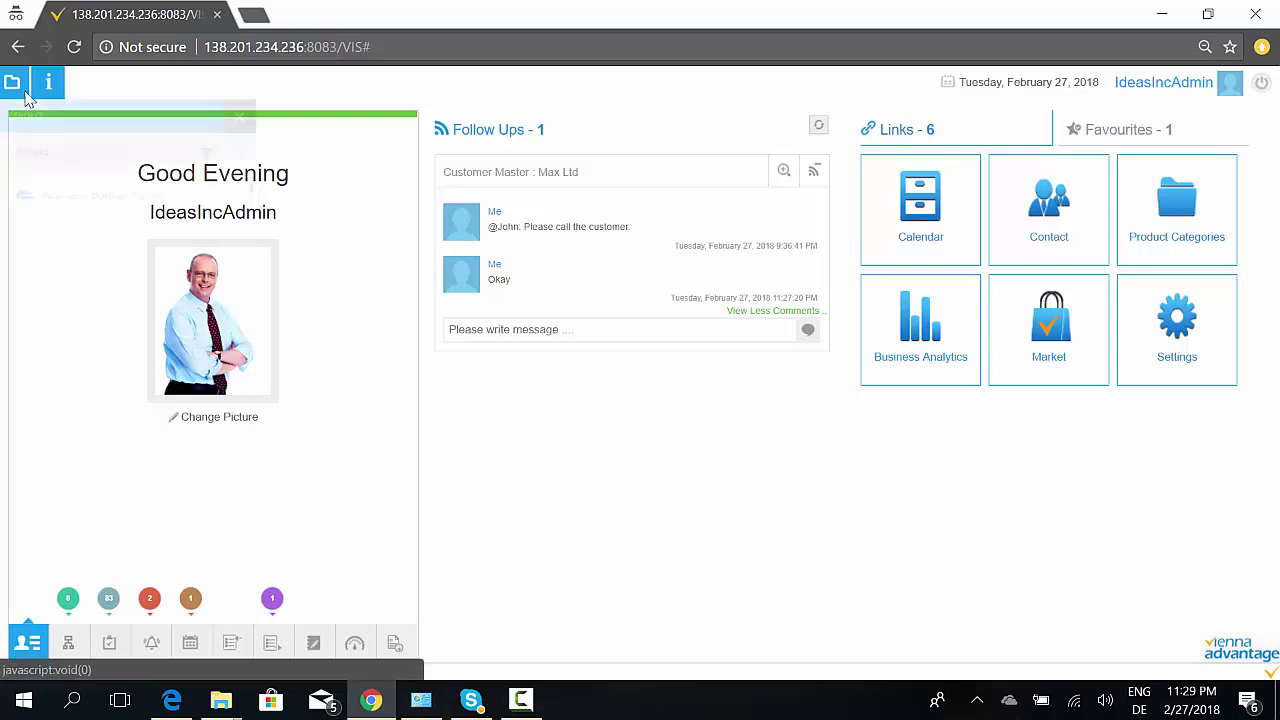
{"action": "left_click", "coordinate": [86, 197]}
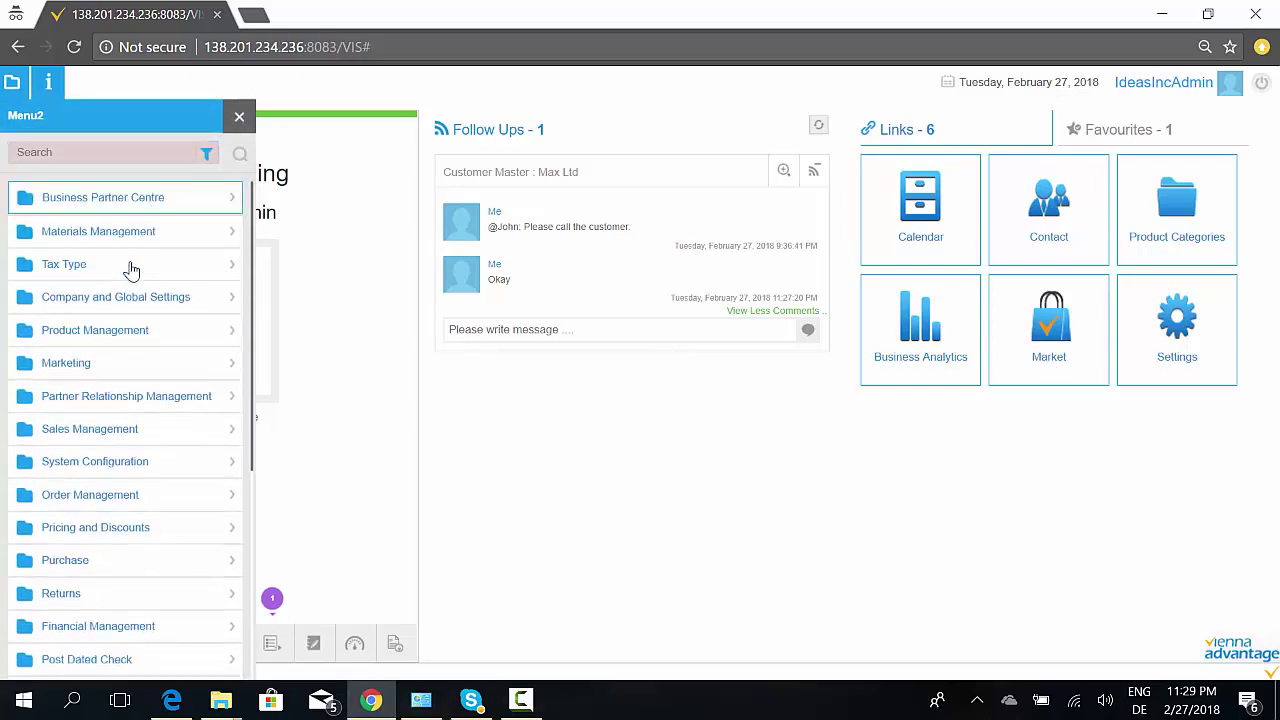
{"action": "scroll", "coordinate": [130, 270], "scroll_direction": "down", "scroll_amount": 1}
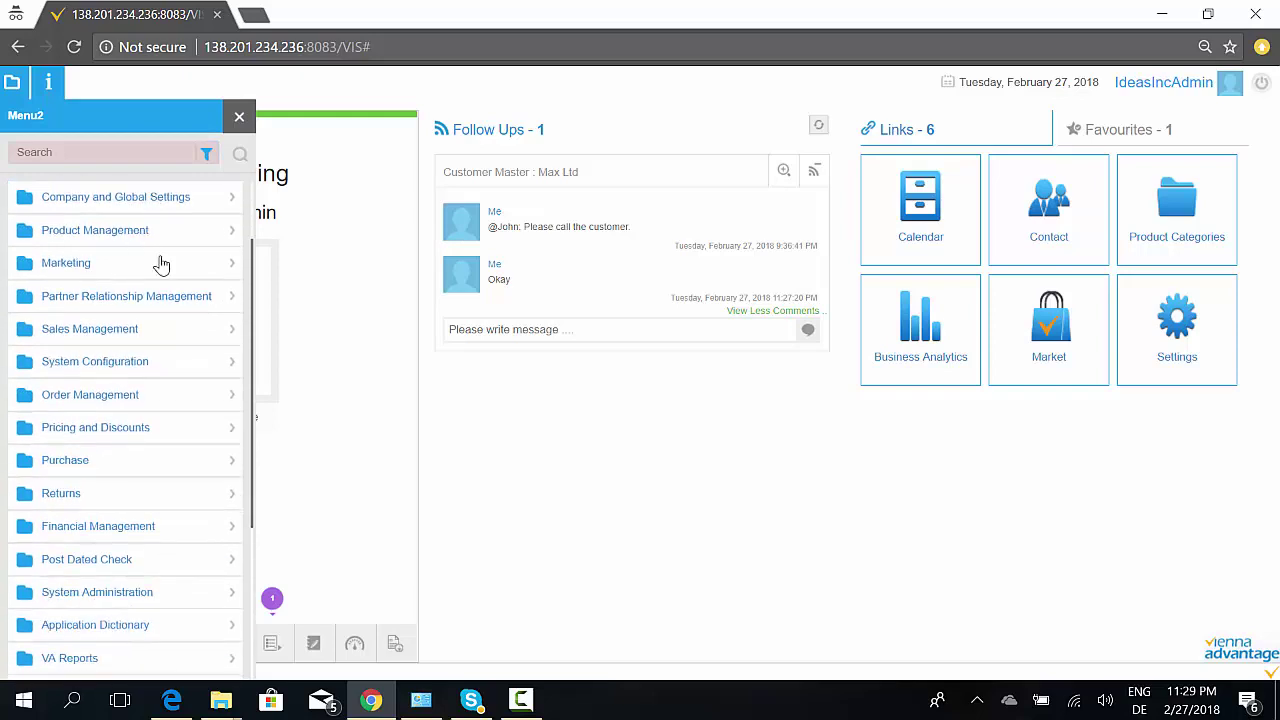
{"action": "scroll", "coordinate": [163, 265], "scroll_direction": "up", "scroll_amount": 1}
{"action": "left_click", "coordinate": [124, 300]}
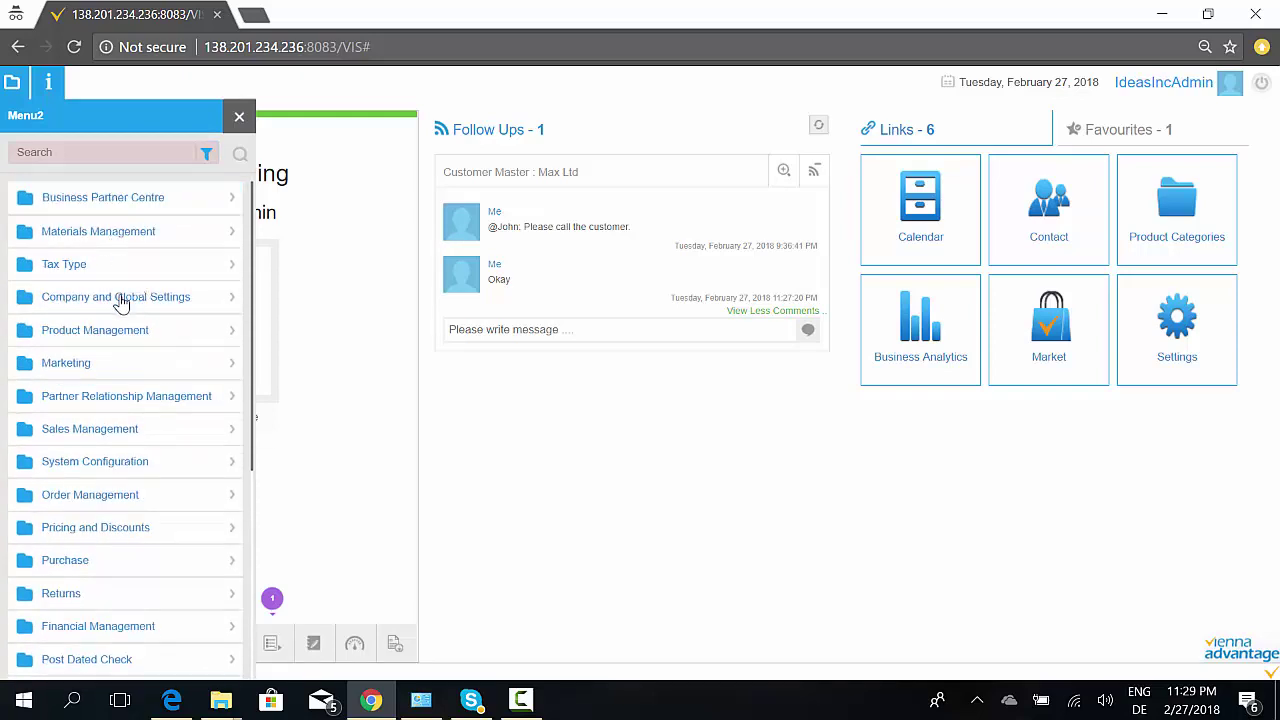
{"action": "scroll", "coordinate": [124, 300], "scroll_direction": "down", "scroll_amount": 1}
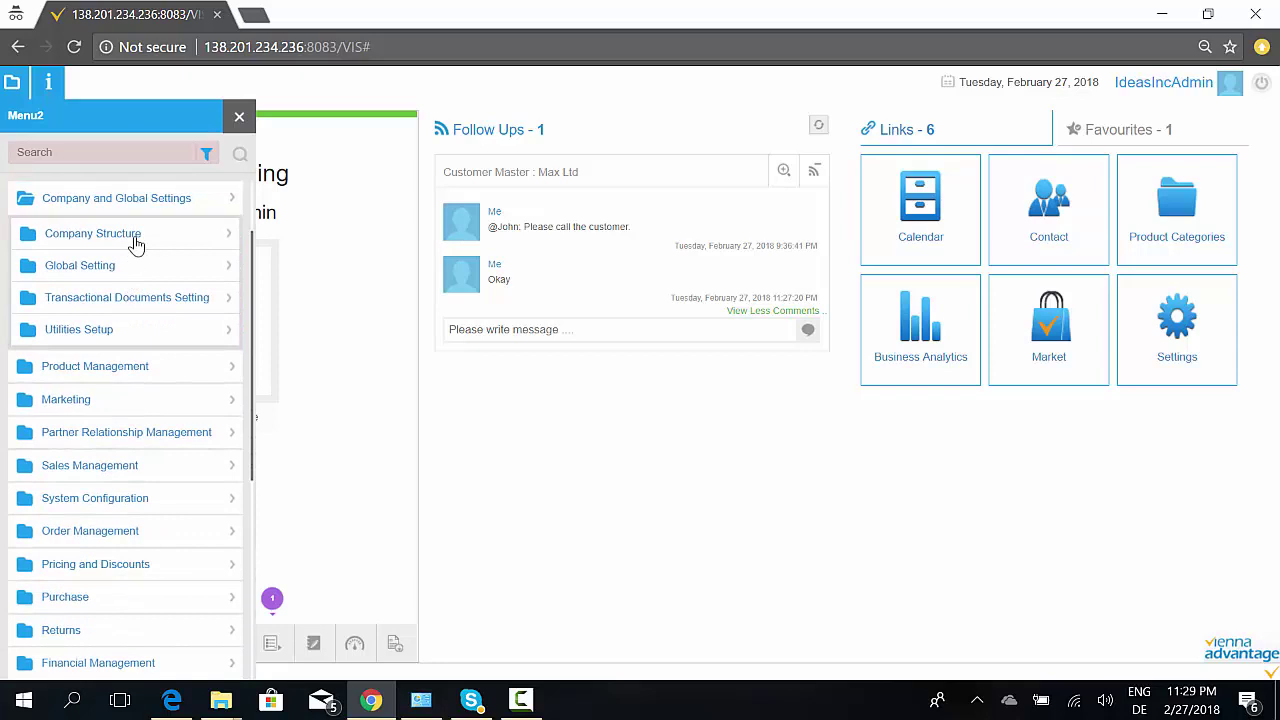
{"action": "left_click", "coordinate": [134, 241]}
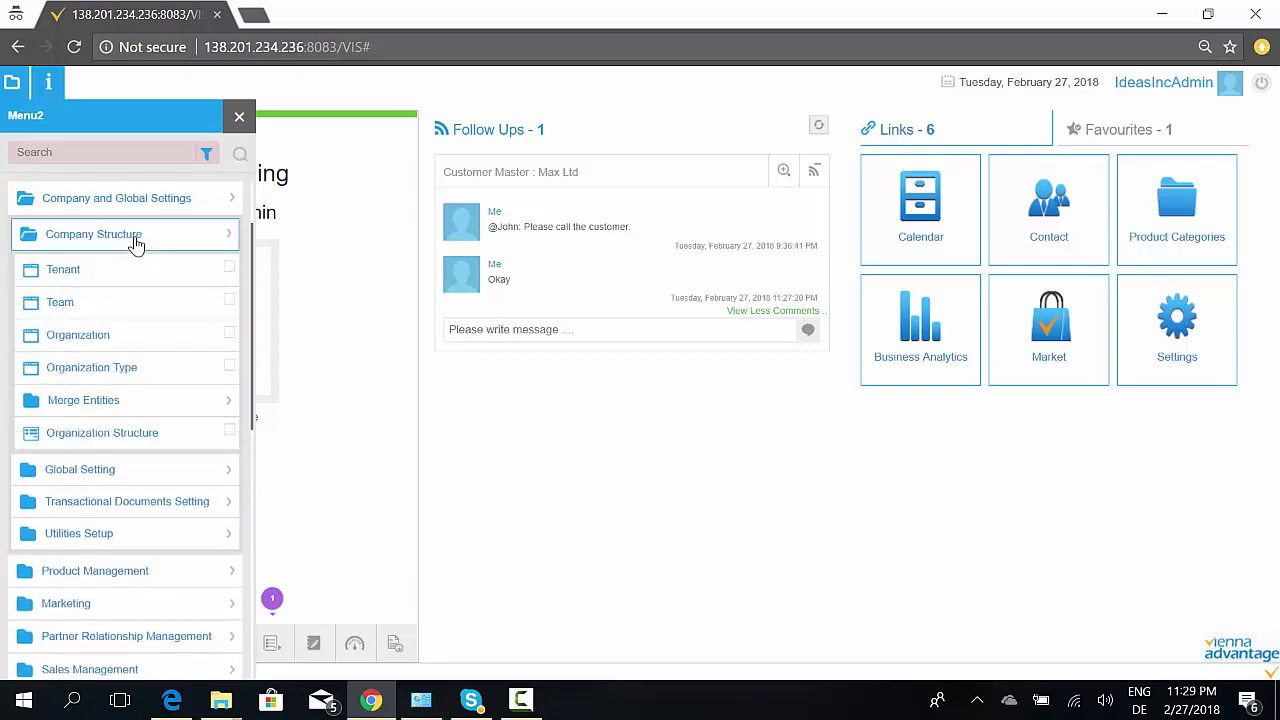
{"action": "left_click", "coordinate": [136, 241]}
{"action": "left_click", "coordinate": [137, 204]}
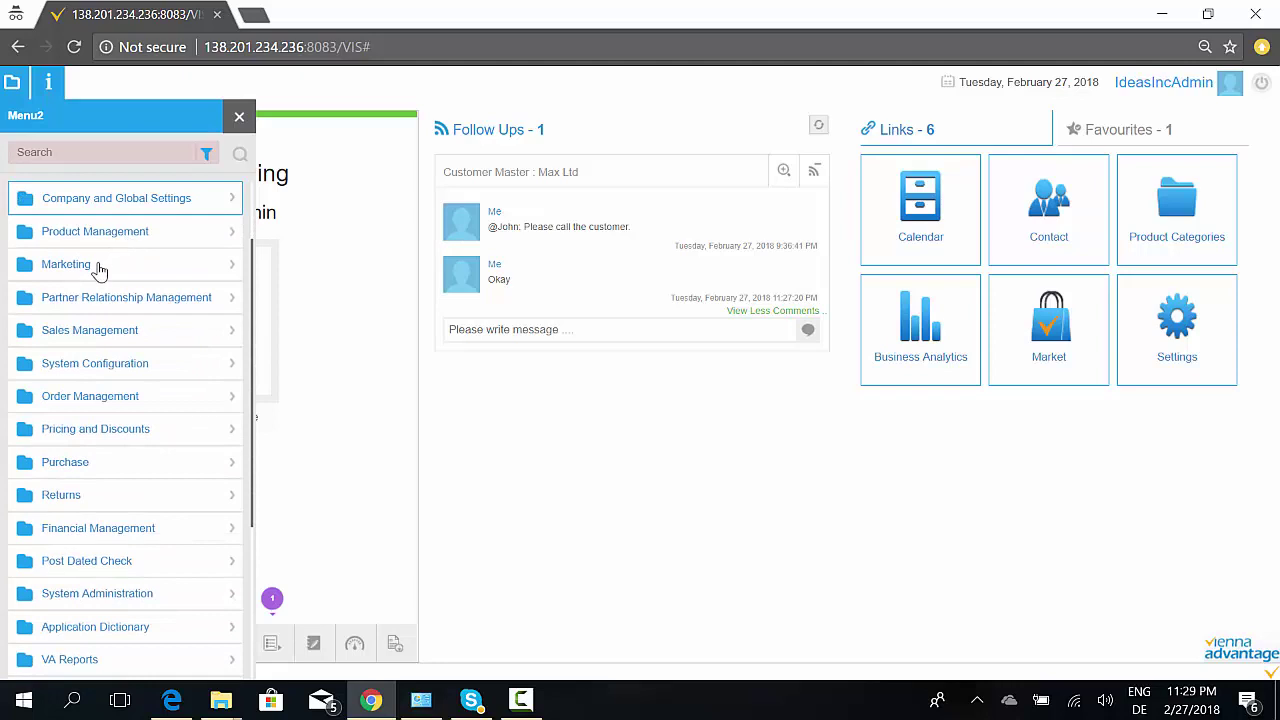
Step: View the entries of the Marketing folder, and open the Product Management form from the Product Management folder
{"action": "left_click", "coordinate": [99, 266]}
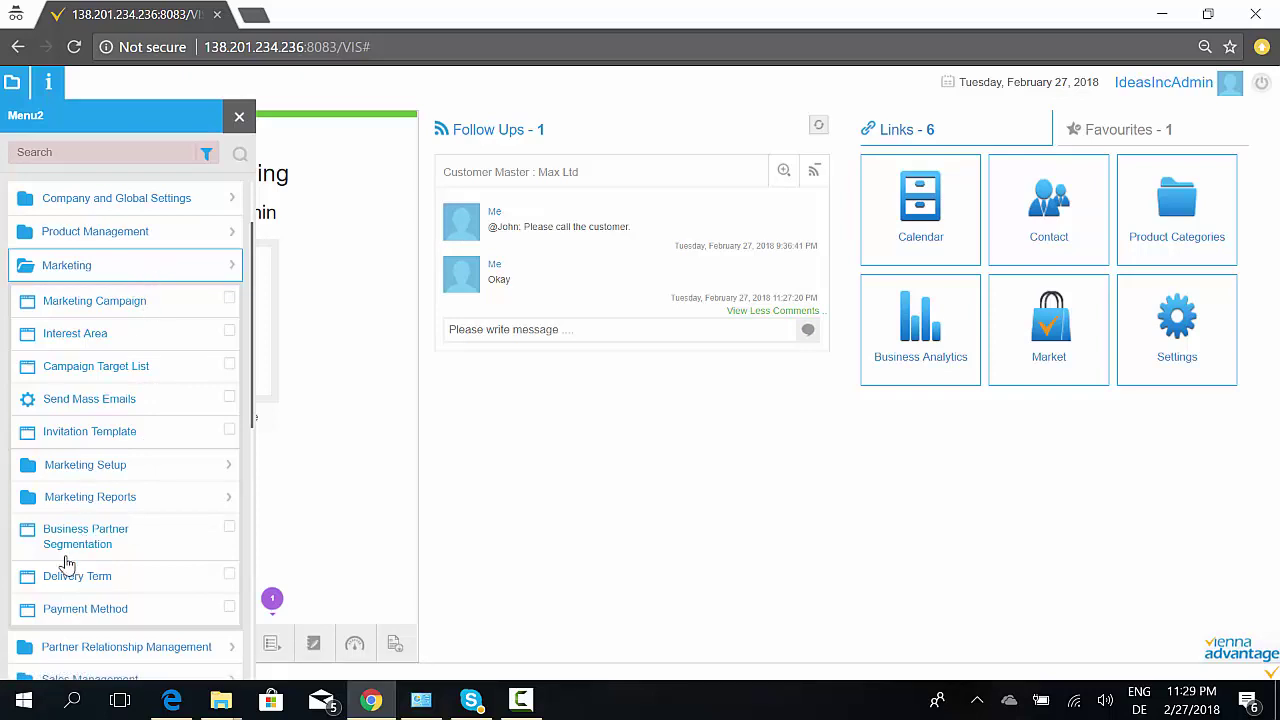
{"action": "left_click", "coordinate": [127, 262]}
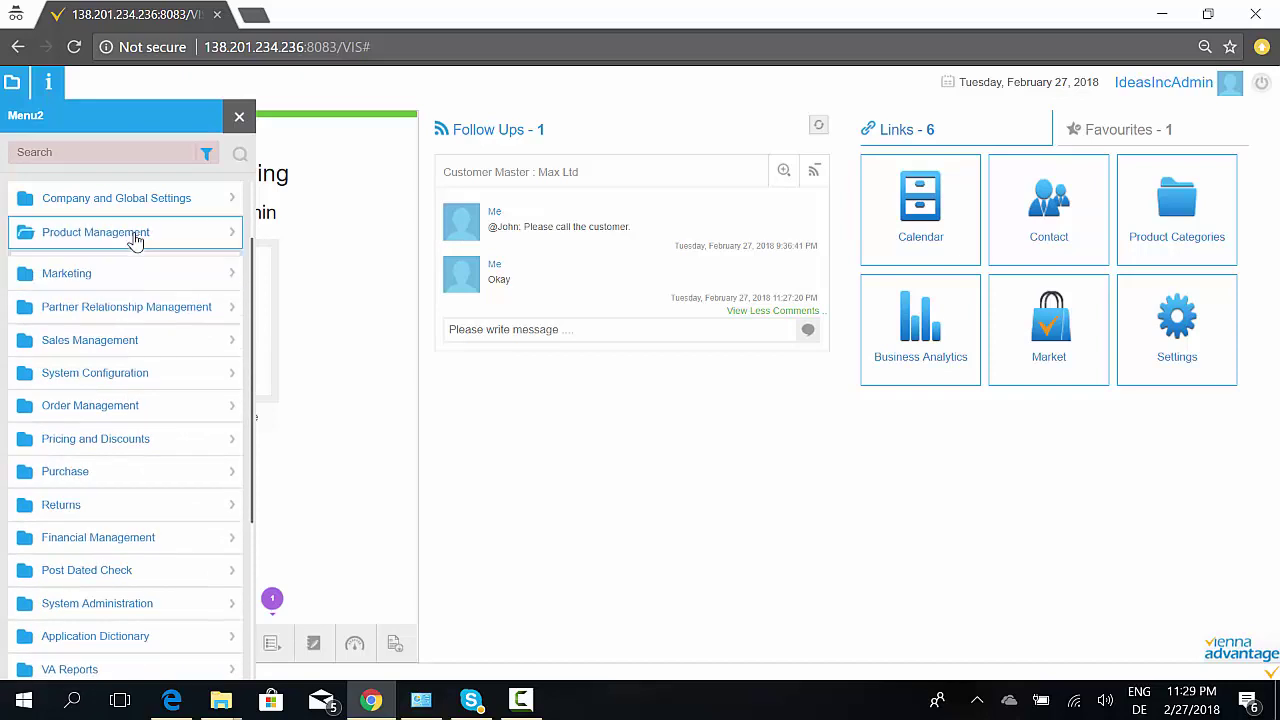
{"action": "left_click", "coordinate": [134, 238]}
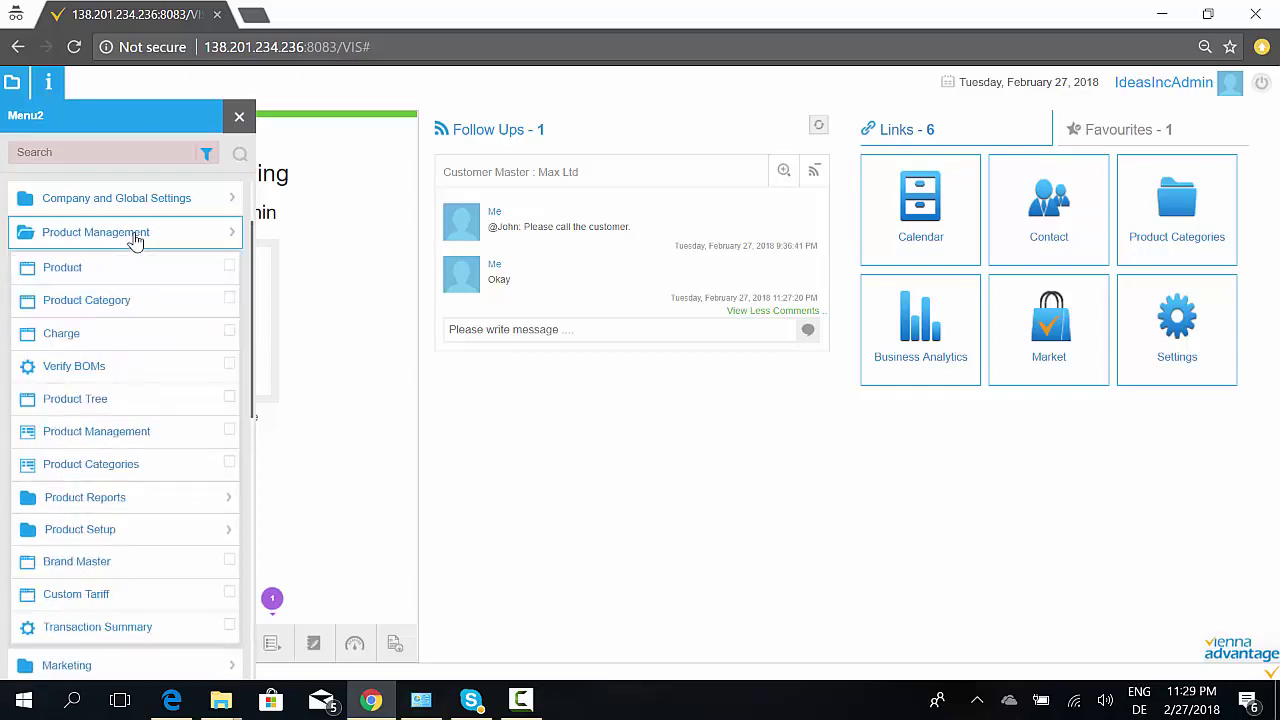
{"action": "left_click", "coordinate": [108, 434]}
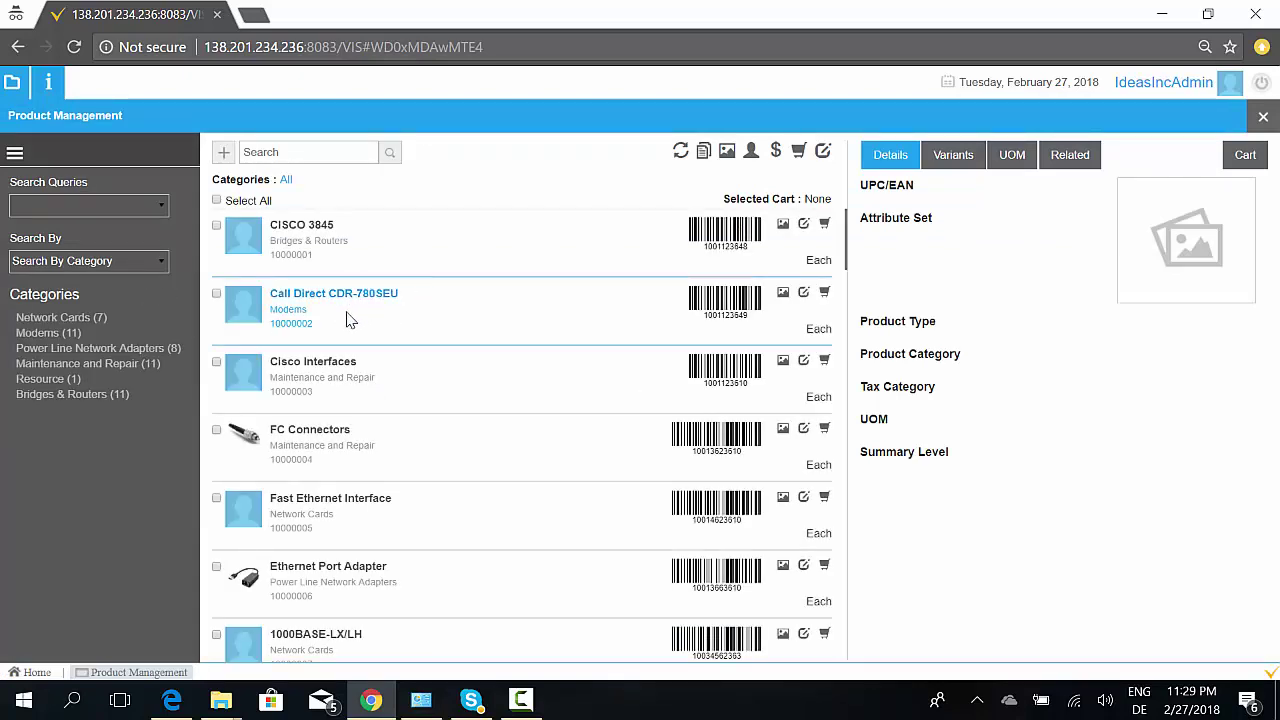
Step: Search products by tree, list those under Bridges & Routers in IdeasInc. Product, and close the Product Management form
{"action": "left_click", "coordinate": [130, 261]}
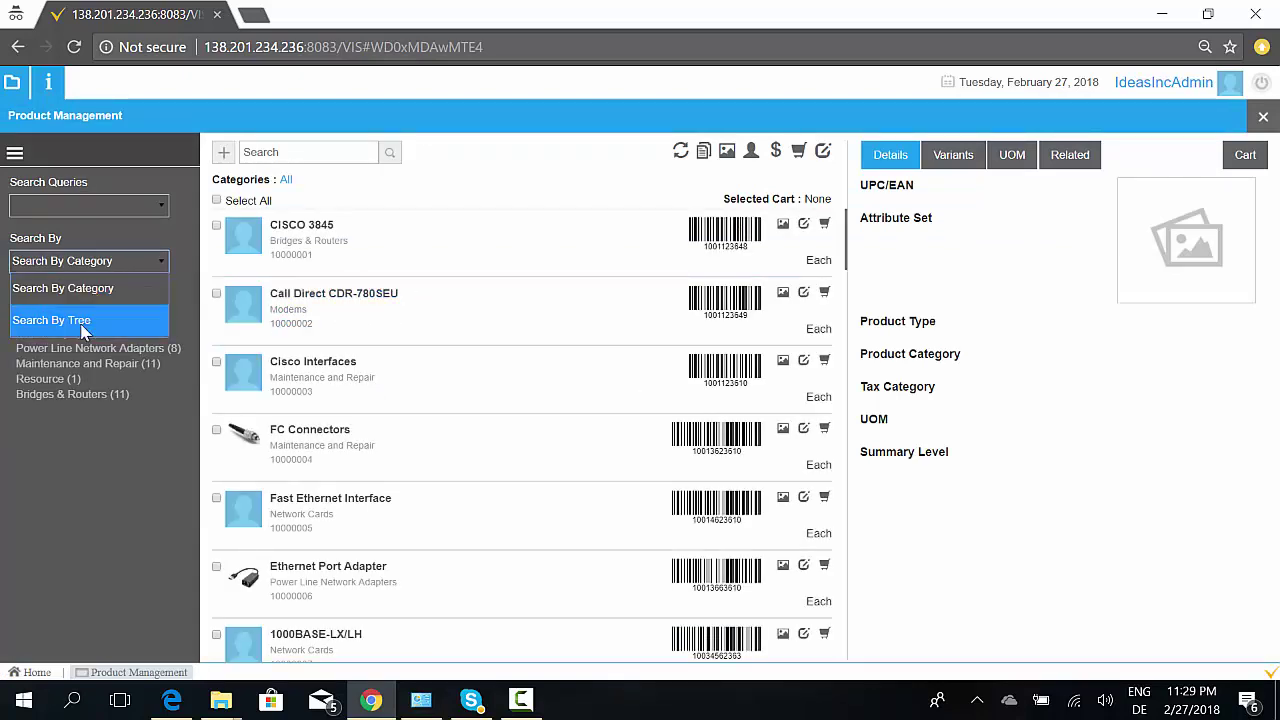
{"action": "left_click", "coordinate": [80, 320]}
{"action": "left_click", "coordinate": [7, 296]}
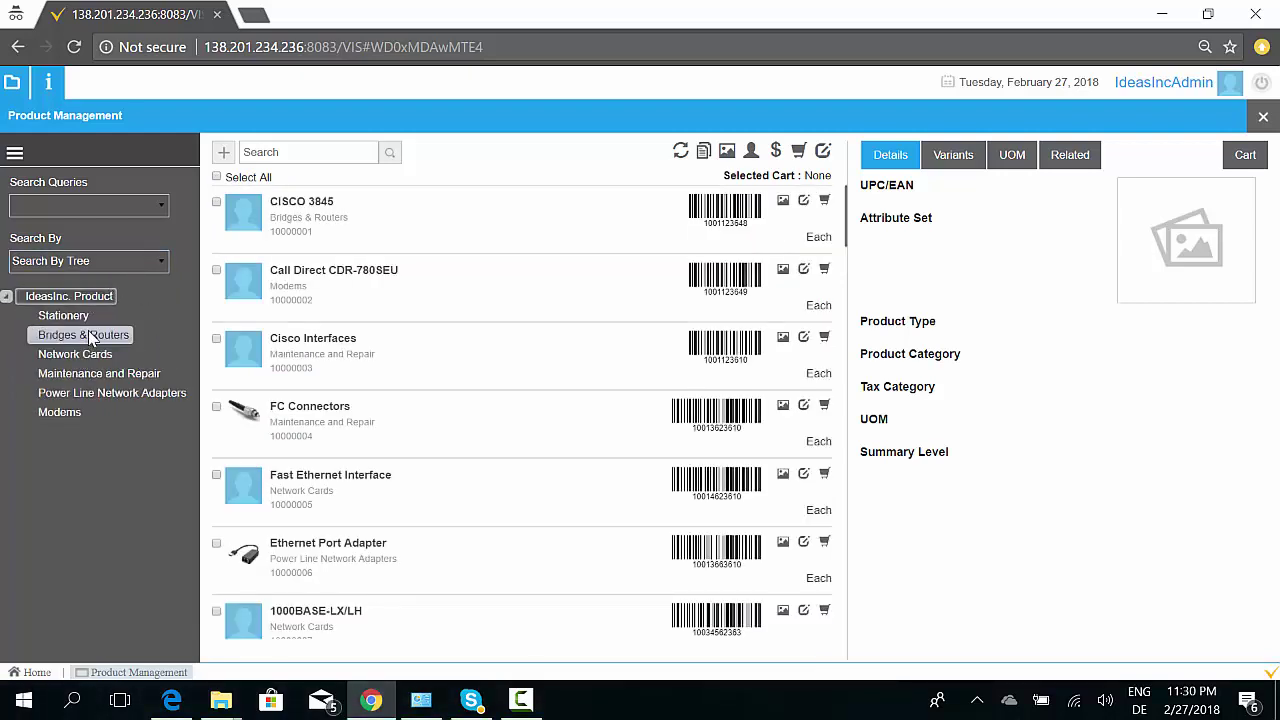
{"action": "left_click", "coordinate": [91, 338]}
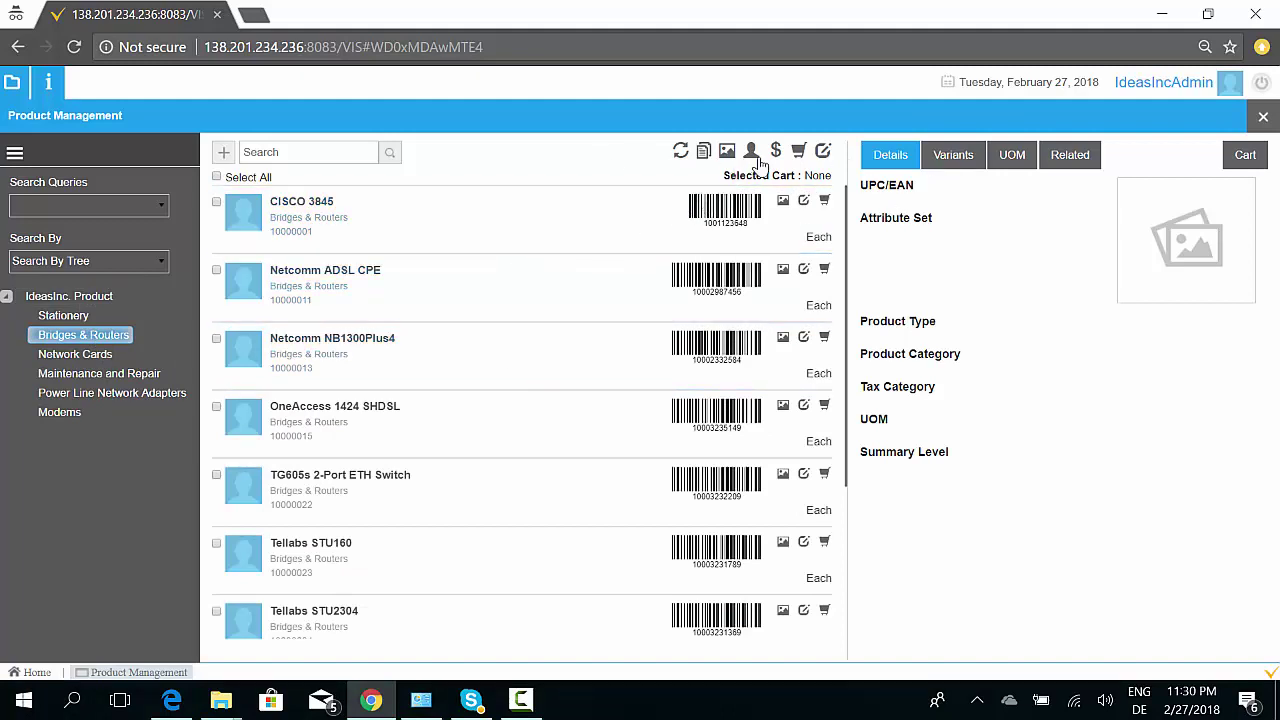
{"action": "left_click", "coordinate": [1263, 117]}
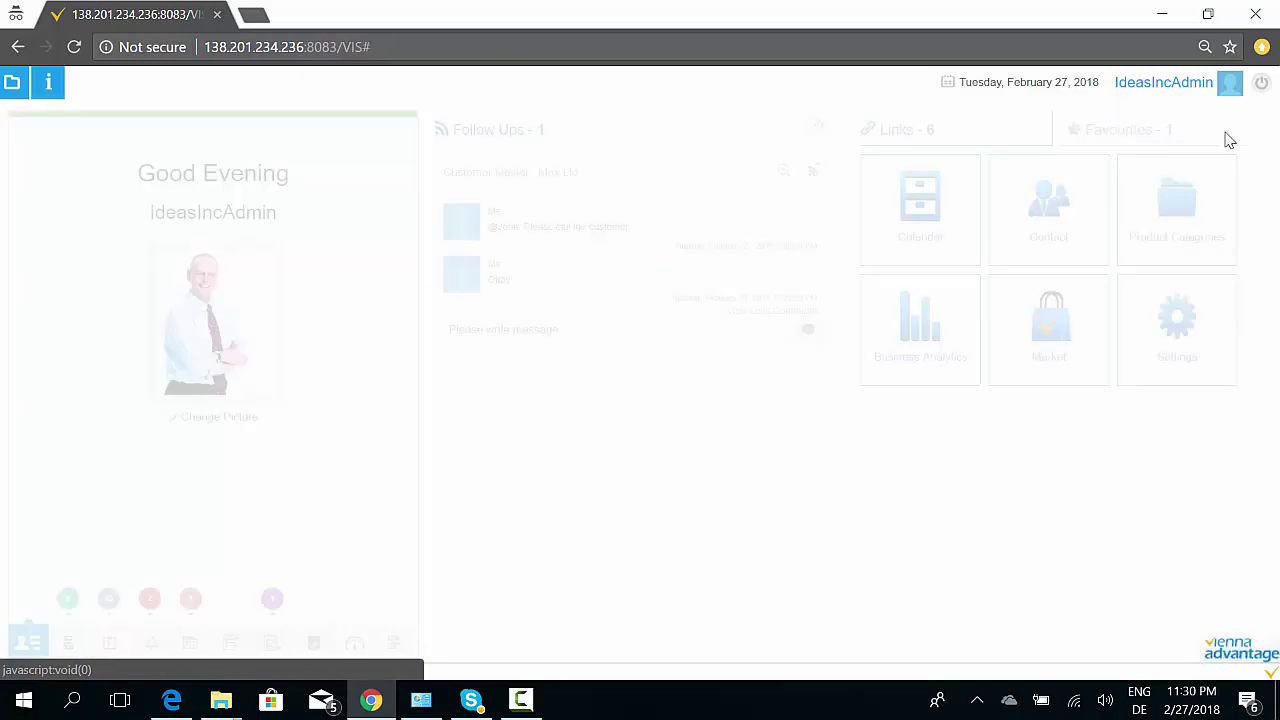
Step: Collapse the Product Management folder and show the windows in Performance Analysis under Partner Relationship Management
{"action": "left_click", "coordinate": [12, 82]}
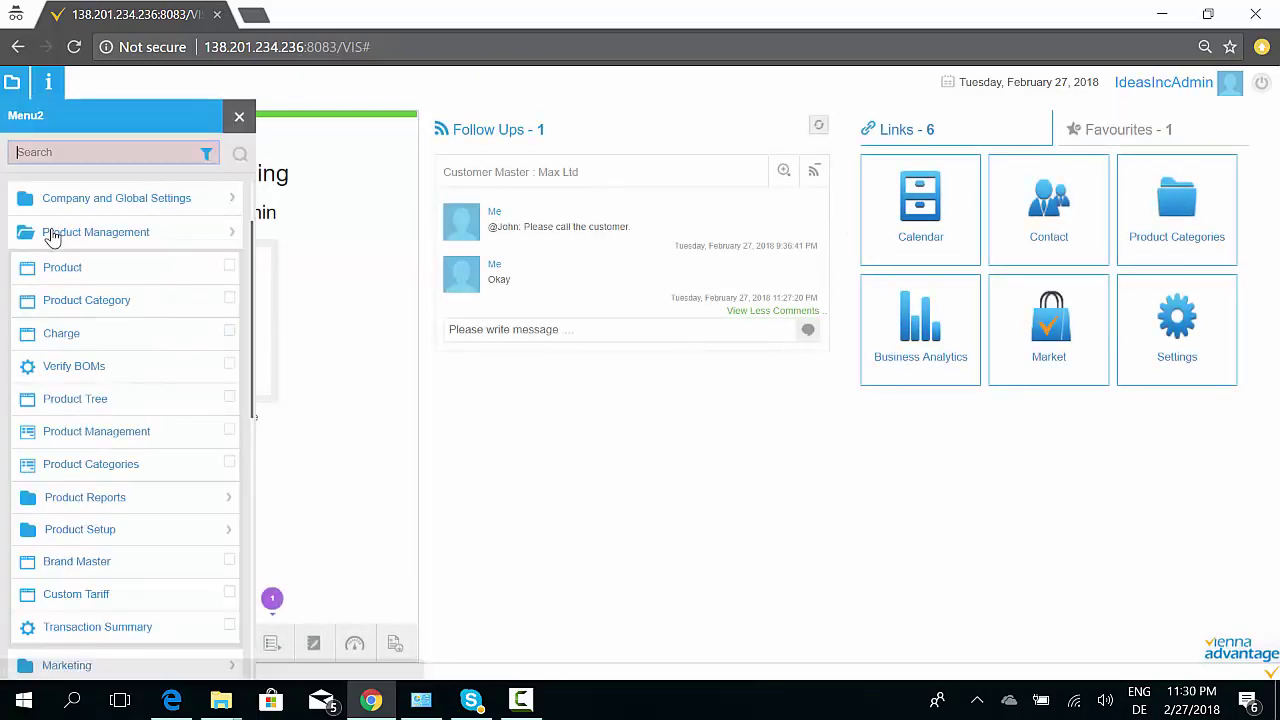
{"action": "left_click", "coordinate": [52, 234]}
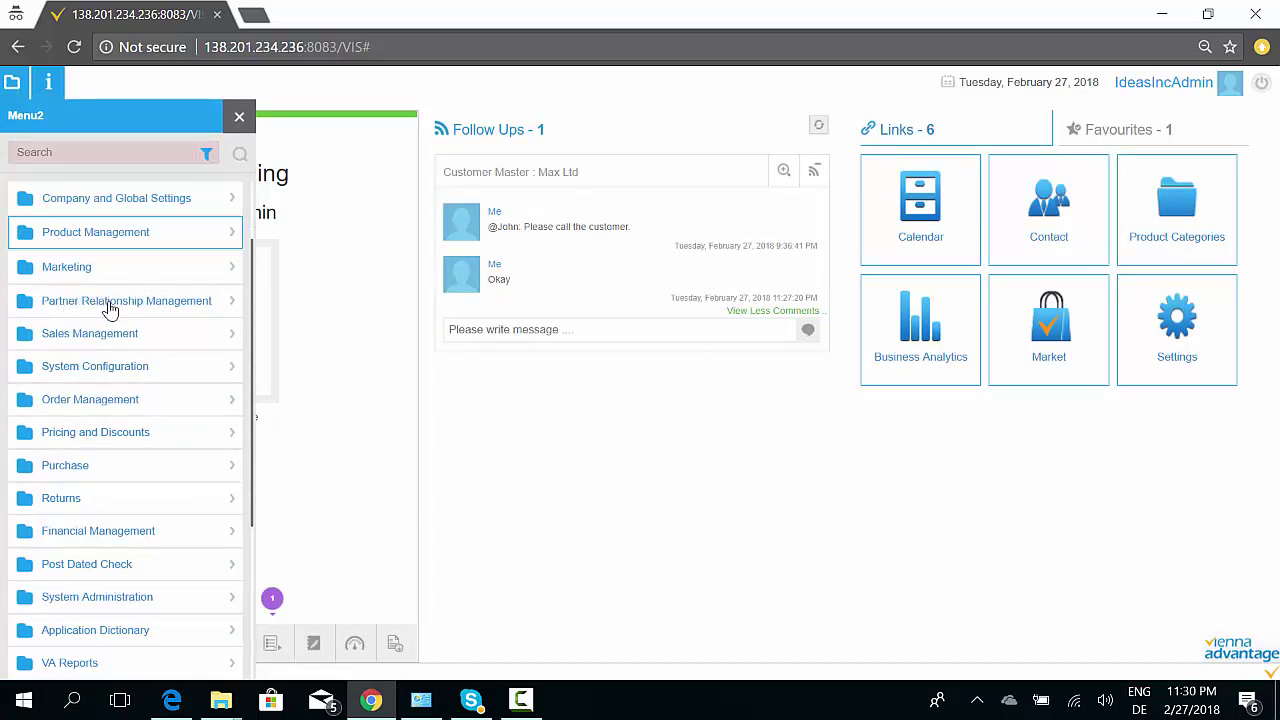
{"action": "left_click", "coordinate": [110, 310]}
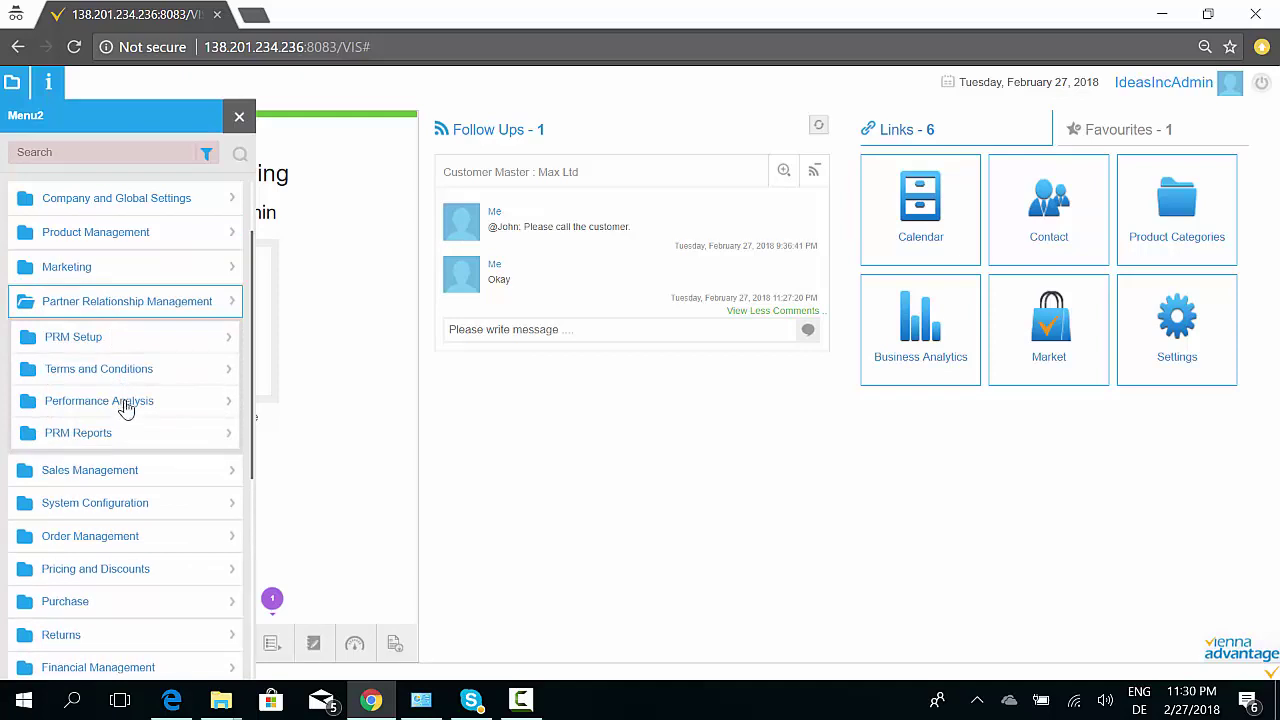
{"action": "left_click", "coordinate": [128, 404]}
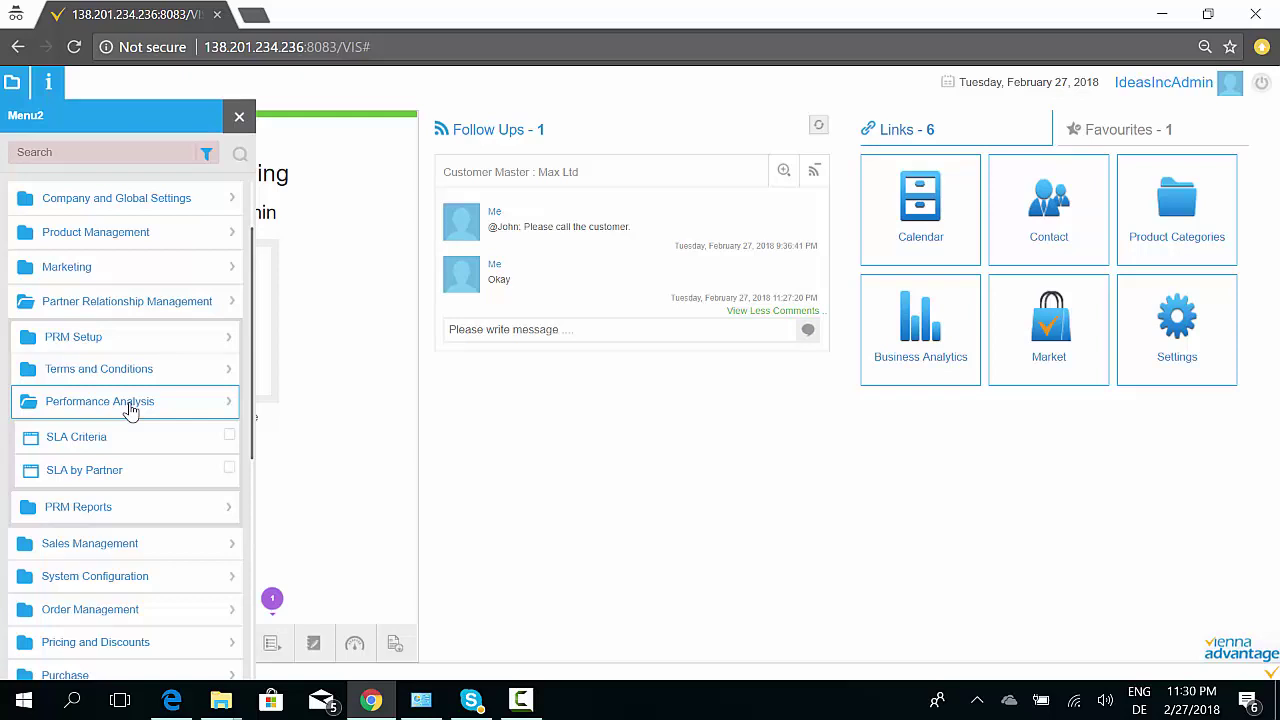
Step: Collapse the Partner Relationship Management folder, and show the Sales Management entries together with those in its Sales Planning folder
{"action": "left_click", "coordinate": [130, 405]}
{"action": "left_click", "coordinate": [144, 302]}
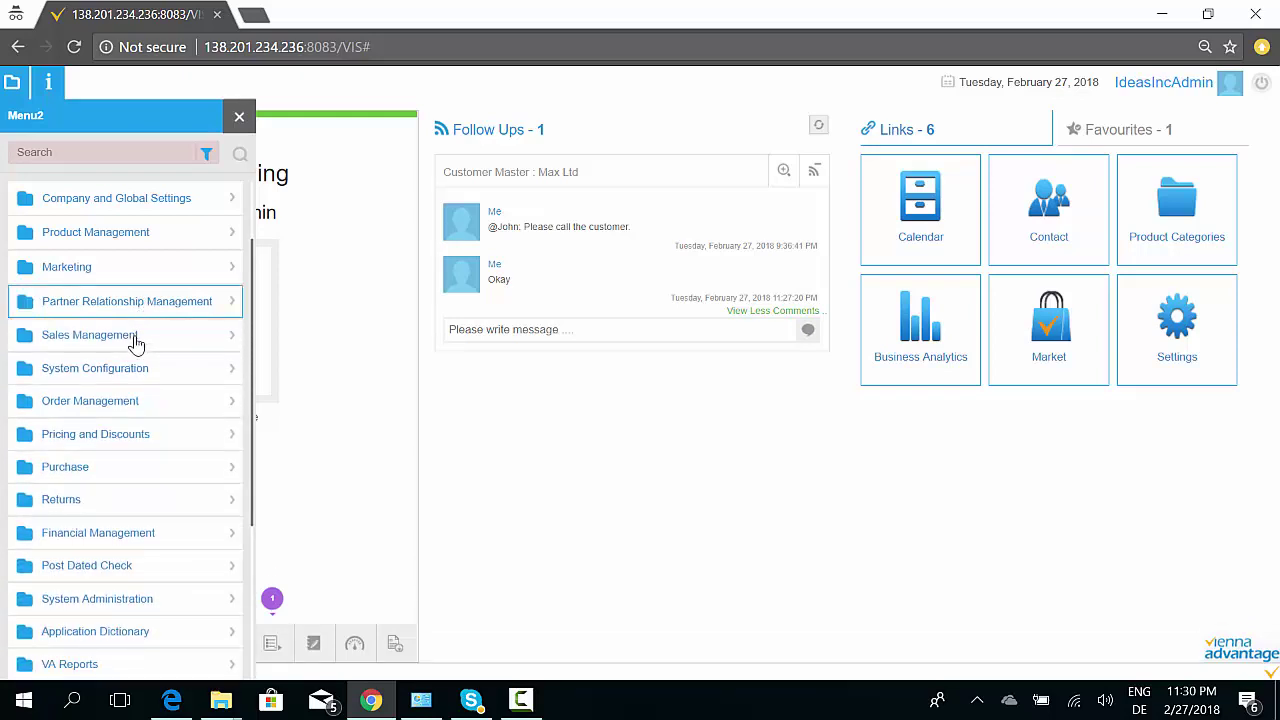
{"action": "left_click", "coordinate": [138, 338]}
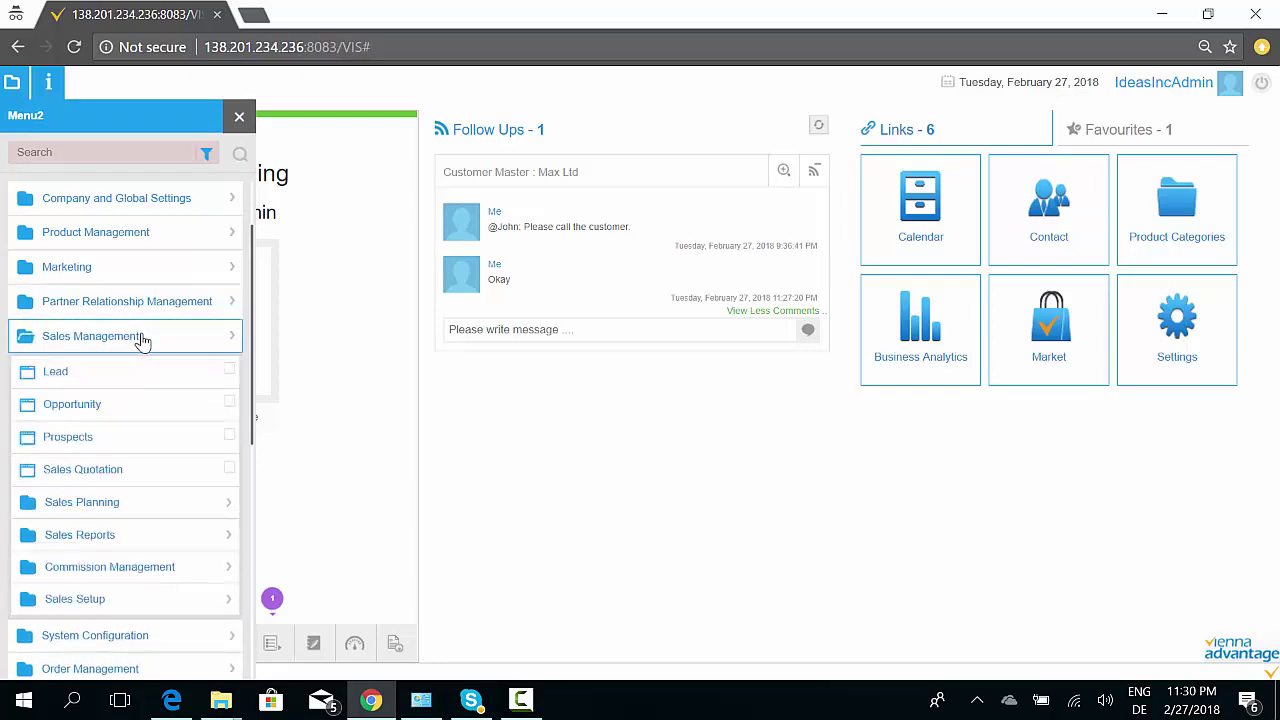
{"action": "scroll", "coordinate": [143, 340], "scroll_direction": "down", "scroll_amount": 1}
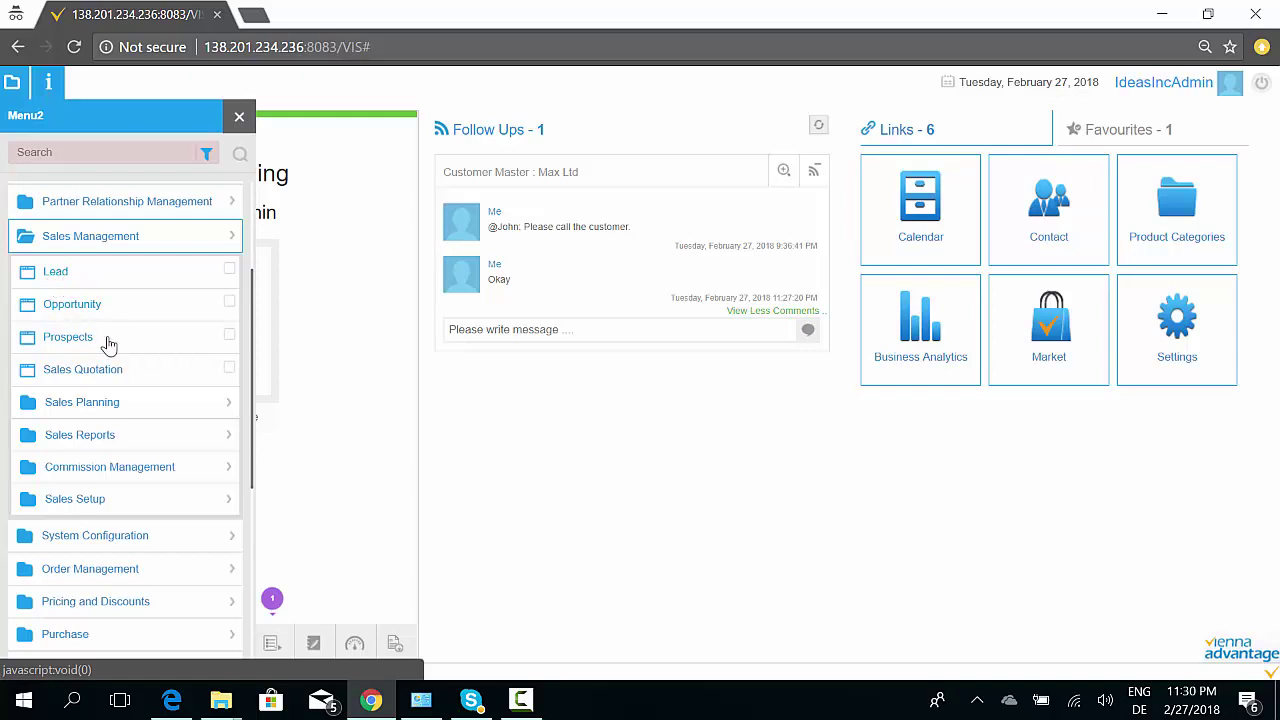
{"action": "left_click", "coordinate": [128, 412]}
{"action": "scroll", "coordinate": [131, 408], "scroll_direction": "down", "scroll_amount": 1}
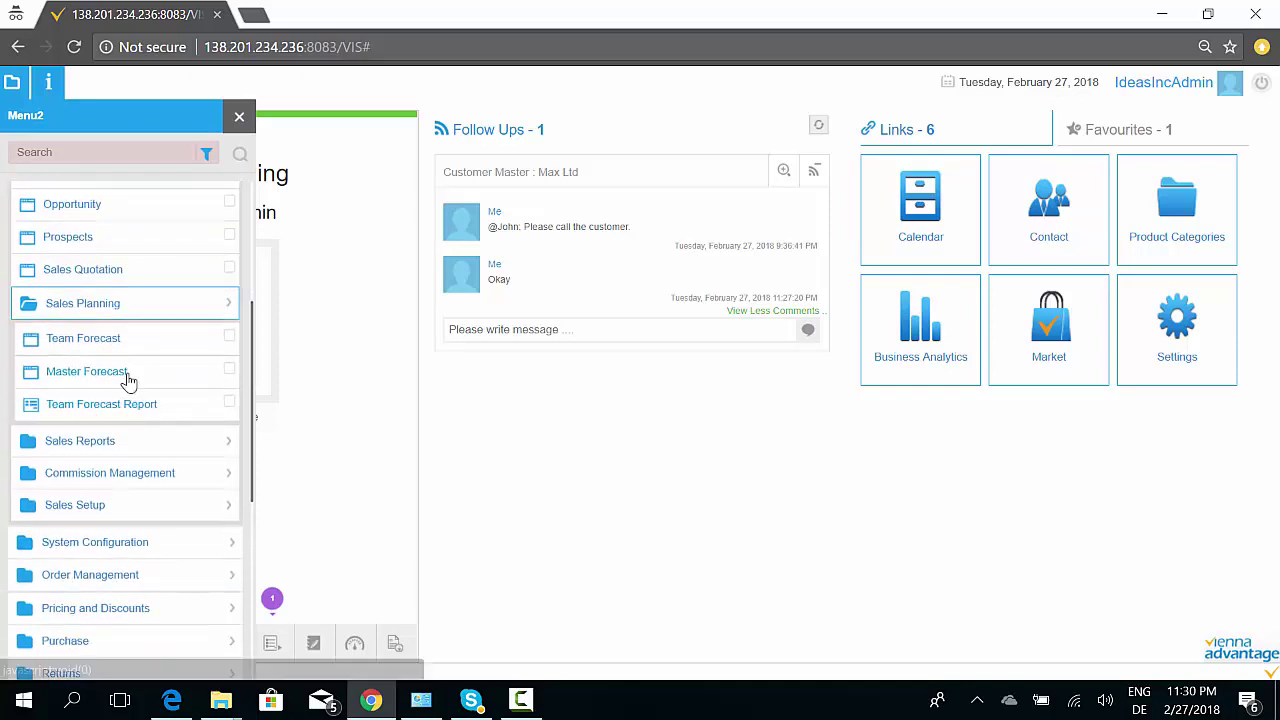
Step: View the entries of Sales Reports and Commission Management, and collapse the Sales Management folder
{"action": "left_click", "coordinate": [108, 441]}
{"action": "scroll", "coordinate": [115, 443], "scroll_direction": "down", "scroll_amount": 1}
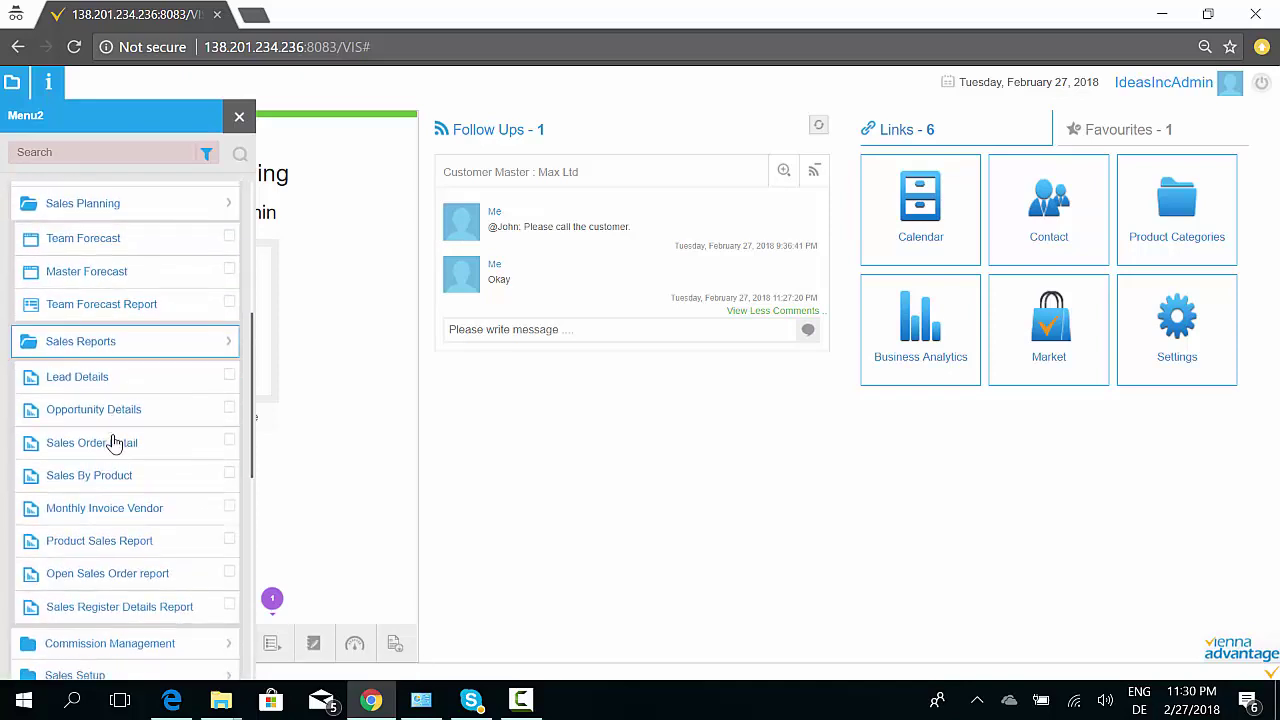
{"action": "left_click", "coordinate": [120, 343]}
{"action": "left_click", "coordinate": [135, 386]}
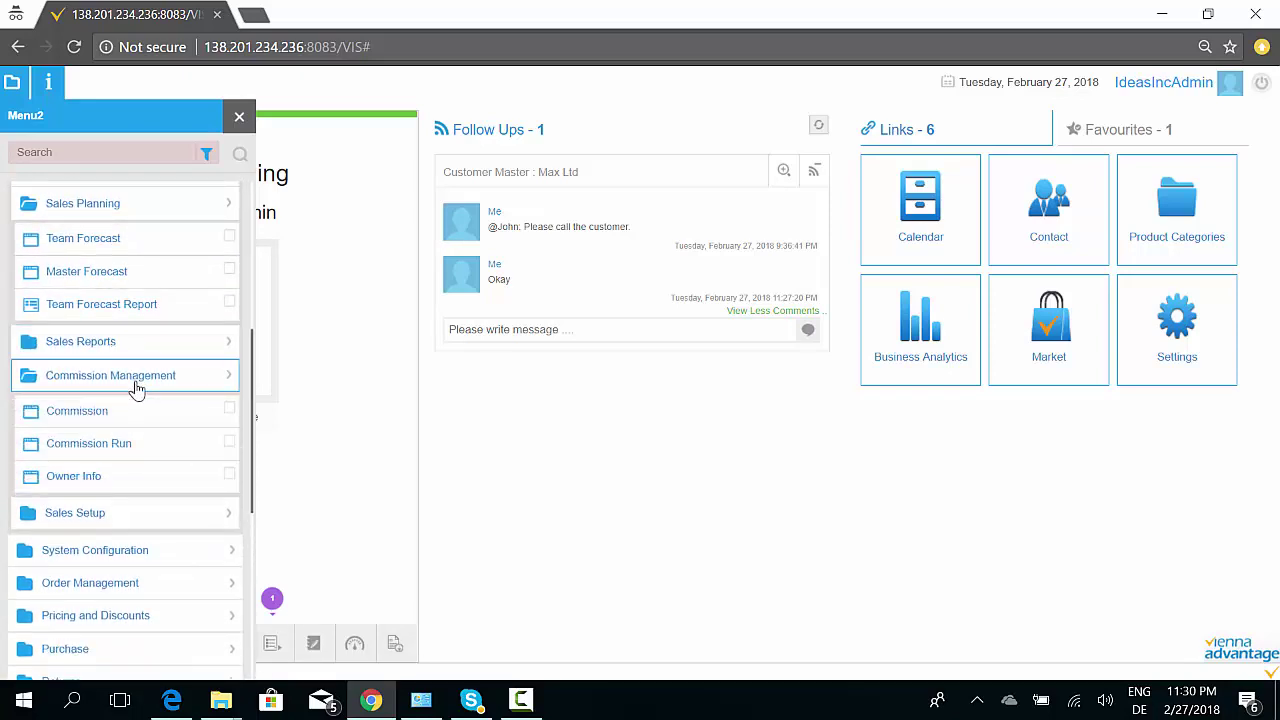
{"action": "scroll", "coordinate": [137, 430], "scroll_direction": "up", "scroll_amount": 1}
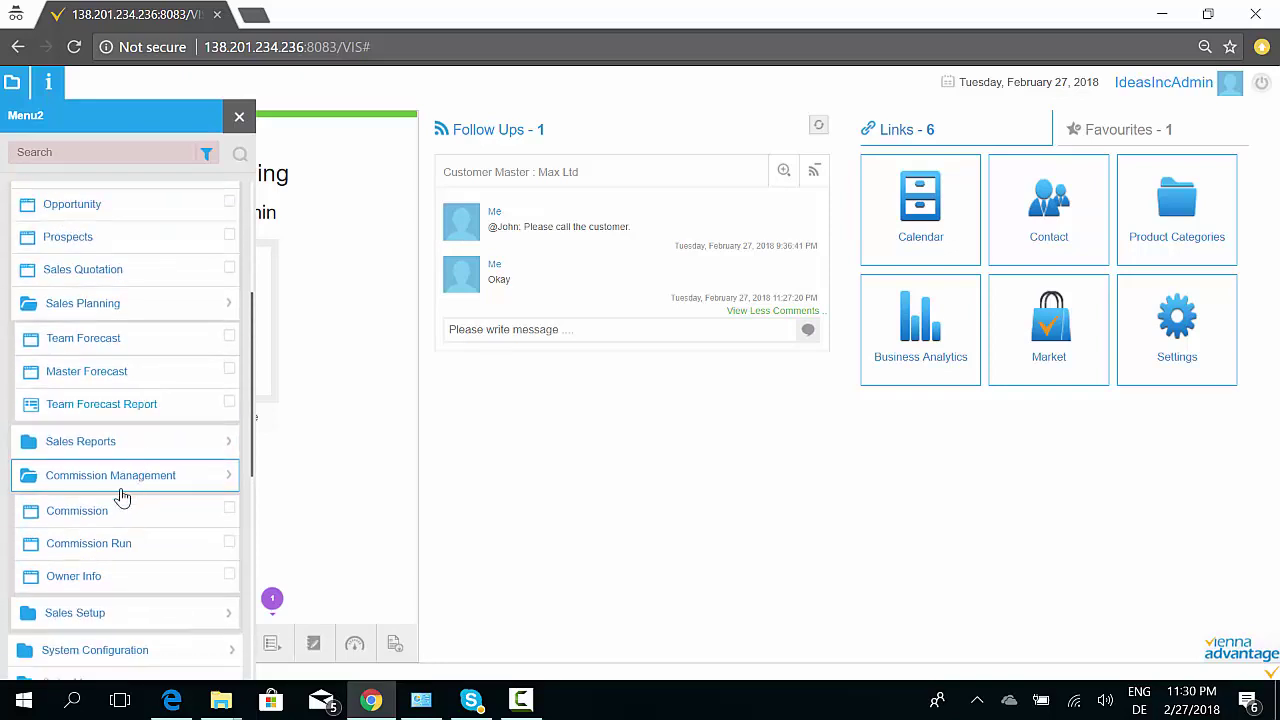
{"action": "scroll", "coordinate": [123, 495], "scroll_direction": "up", "scroll_amount": 2}
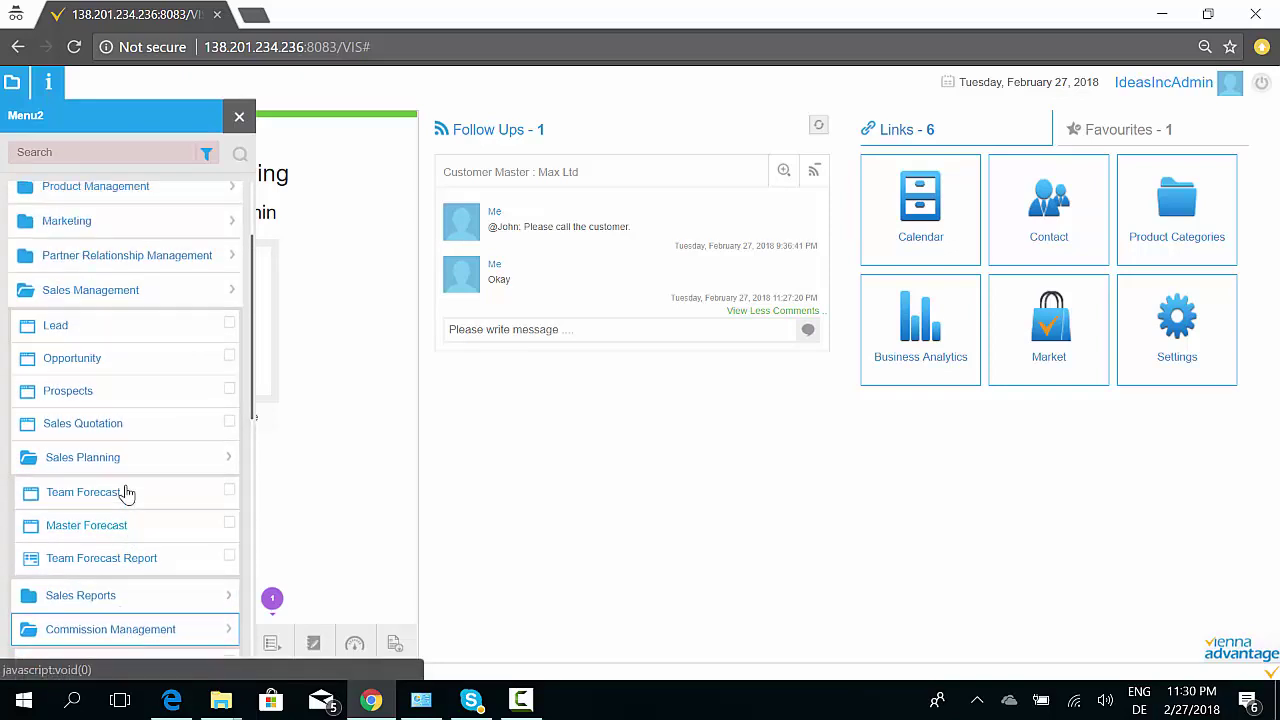
{"action": "left_click", "coordinate": [127, 338]}
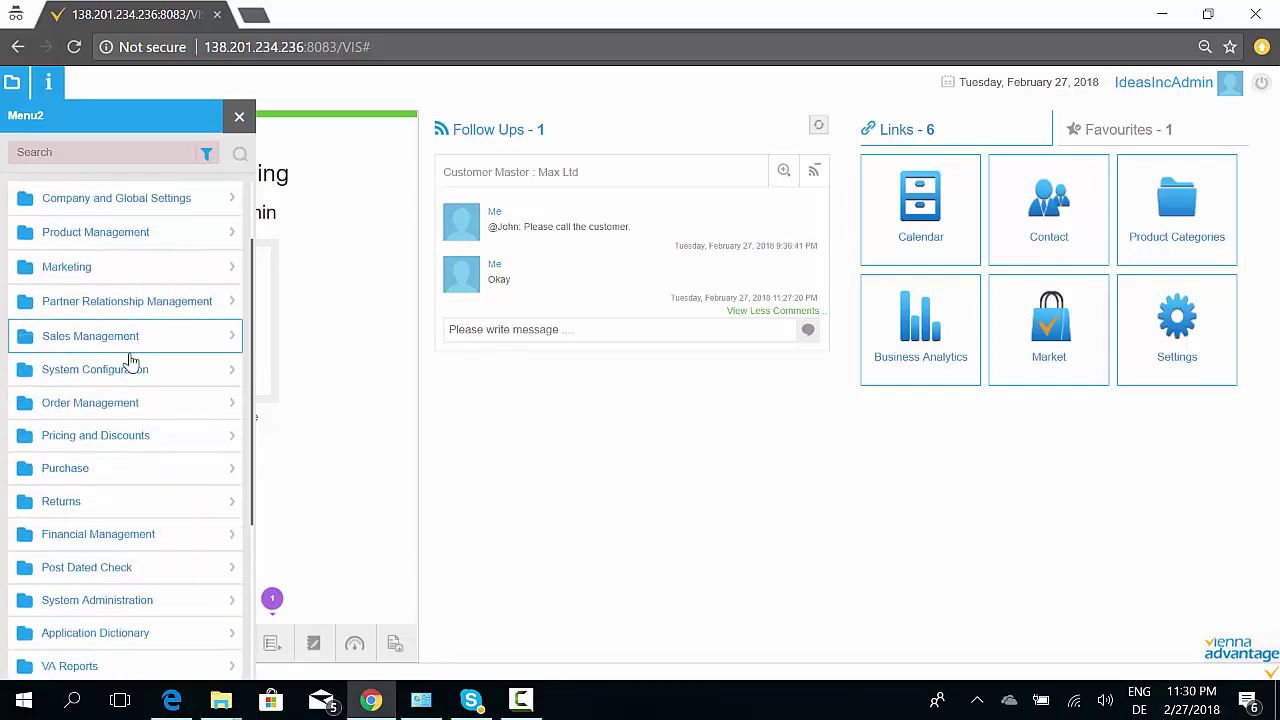
Step: View the entries of the Order Management folder and open the Order Management Form
{"action": "left_click", "coordinate": [128, 405]}
{"action": "scroll", "coordinate": [205, 406], "scroll_direction": "down", "scroll_amount": 1}
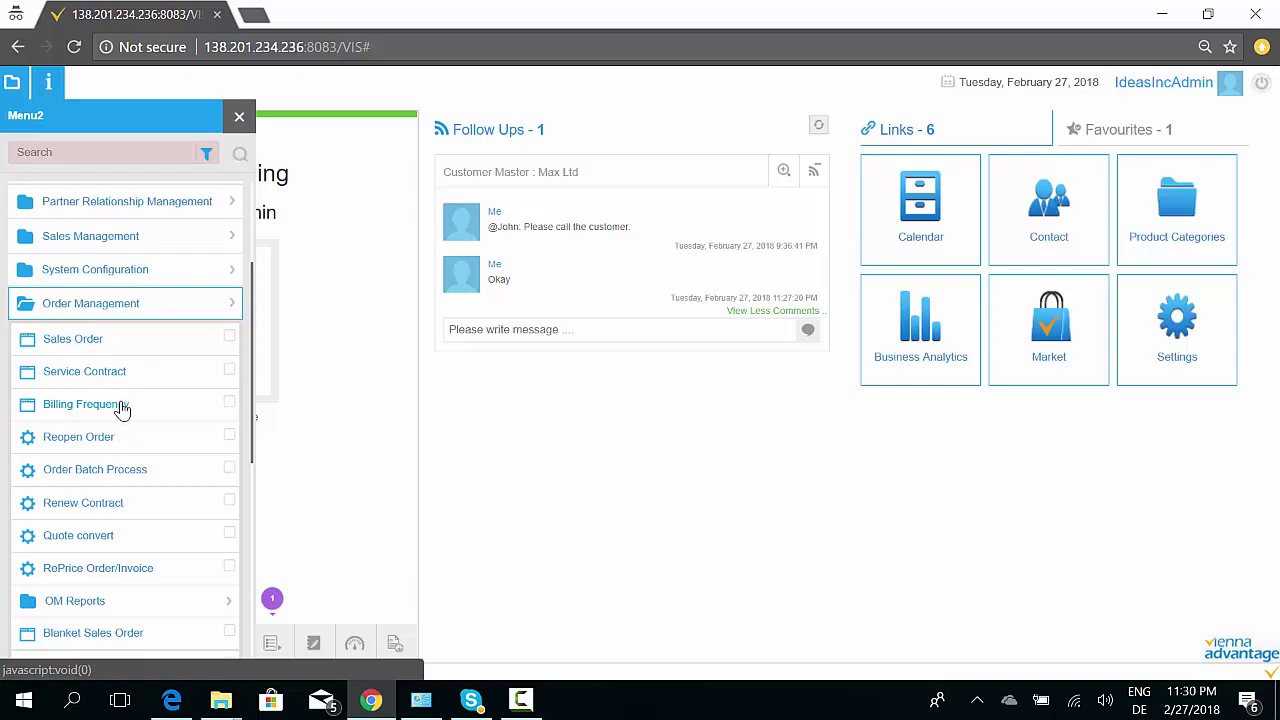
{"action": "scroll", "coordinate": [124, 411], "scroll_direction": "down", "scroll_amount": 1}
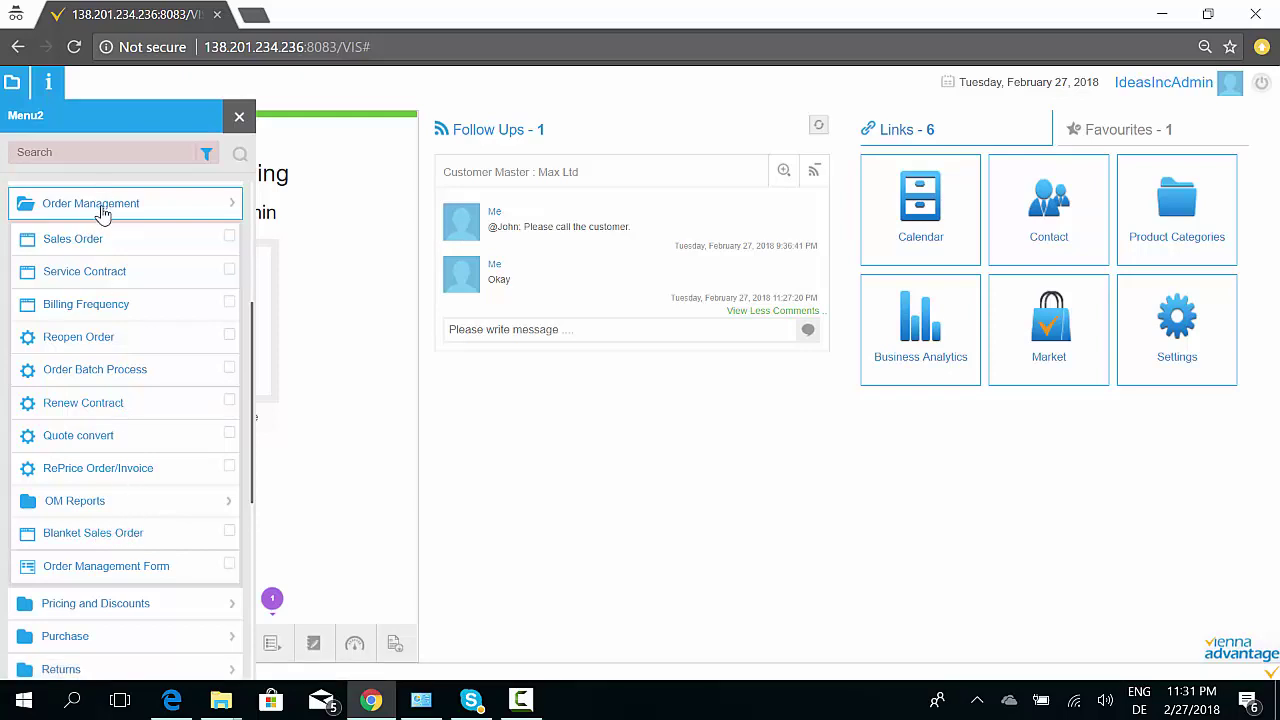
{"action": "left_click", "coordinate": [128, 566]}
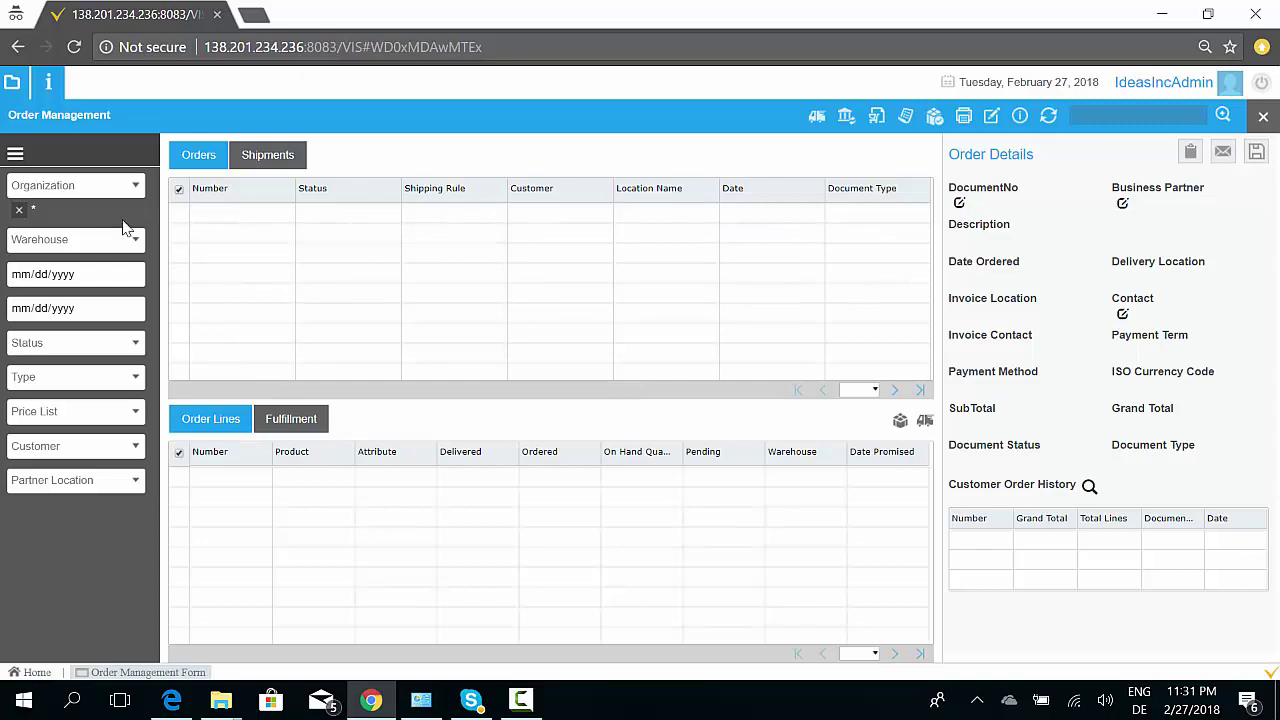
Step: Remove the organization filter, inspect the partial warehouse order and the third Kumatsu Motors order, and close the Order Management form
{"action": "left_click", "coordinate": [18, 210]}
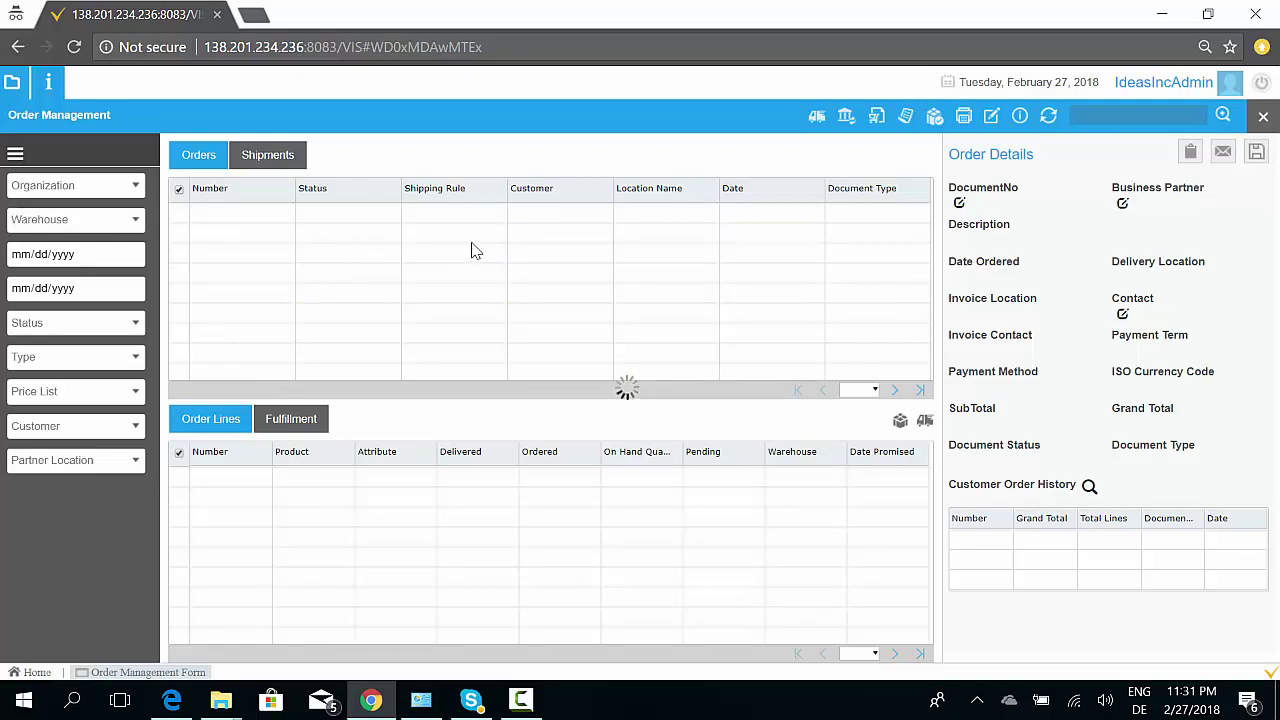
{"action": "left_click", "coordinate": [935, 117]}
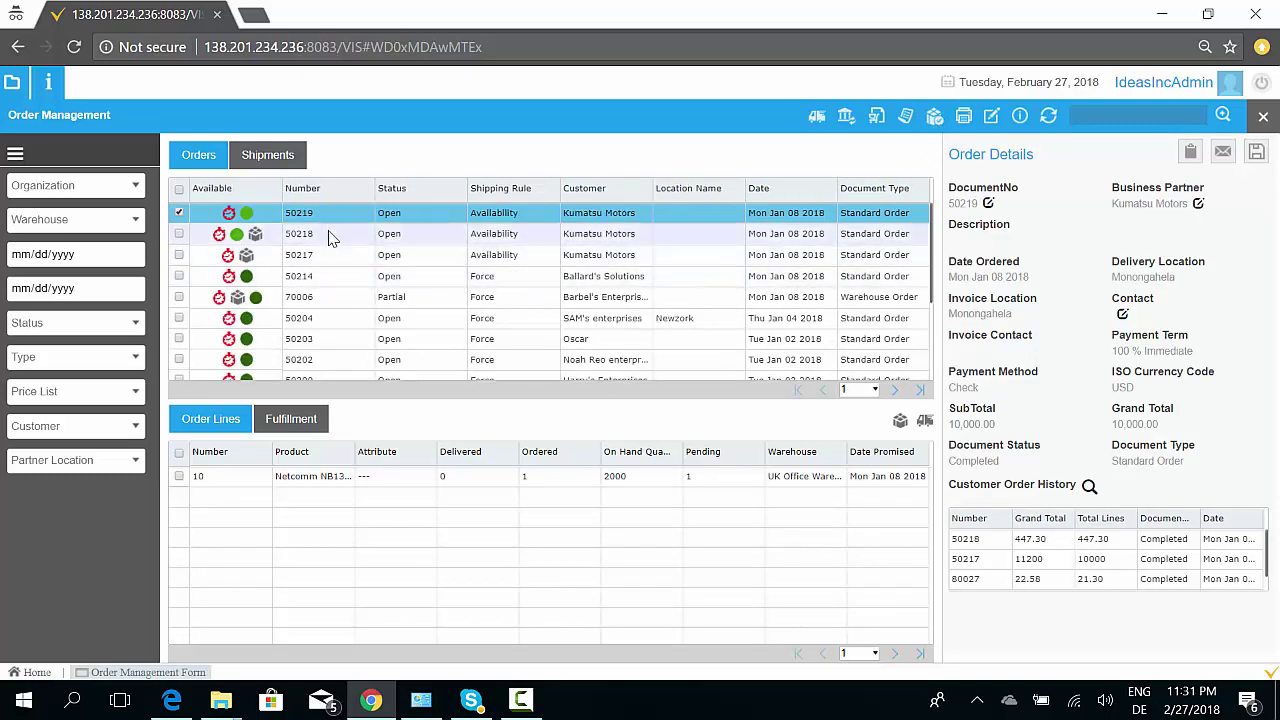
{"action": "left_click", "coordinate": [400, 305]}
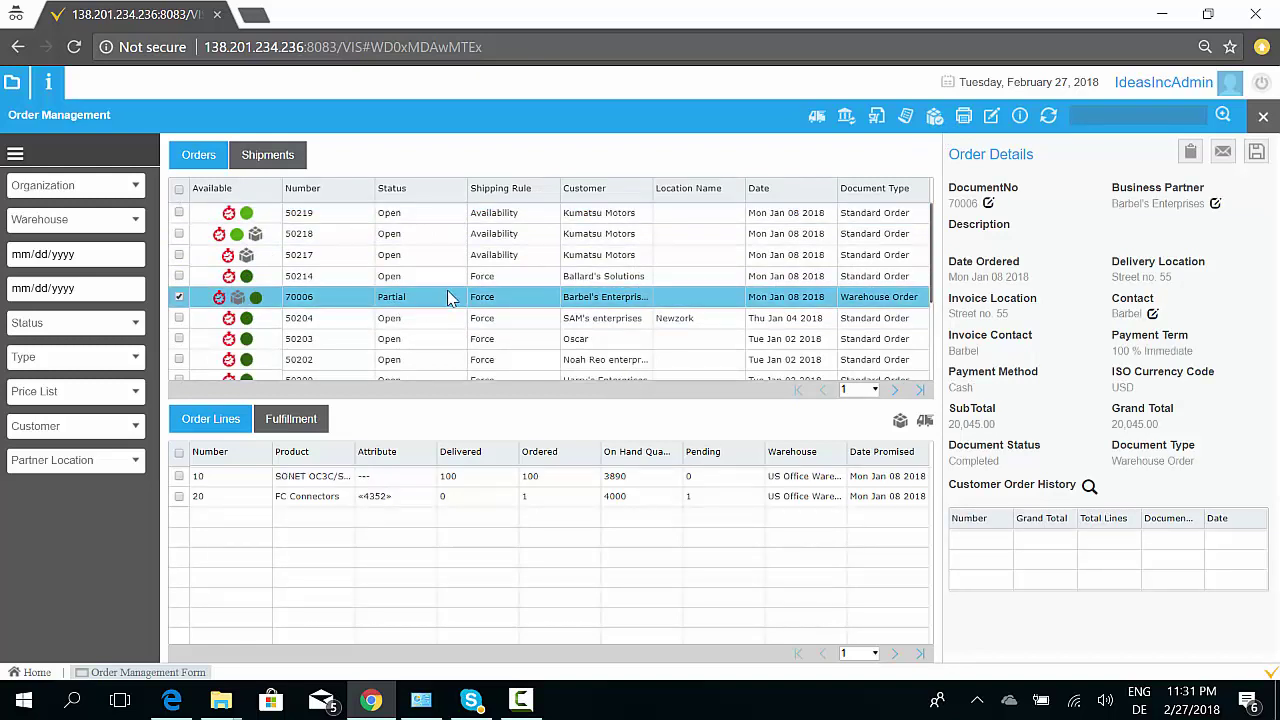
{"action": "left_click", "coordinate": [505, 258]}
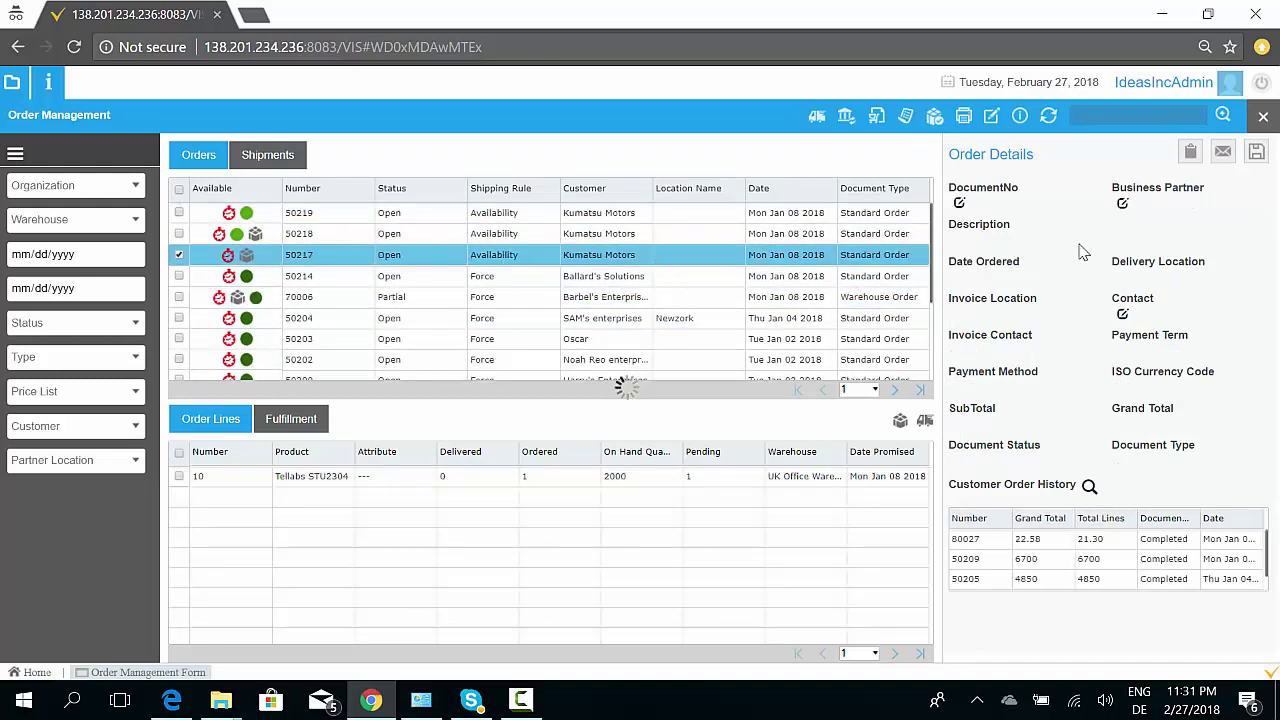
{"action": "left_click", "coordinate": [1264, 118]}
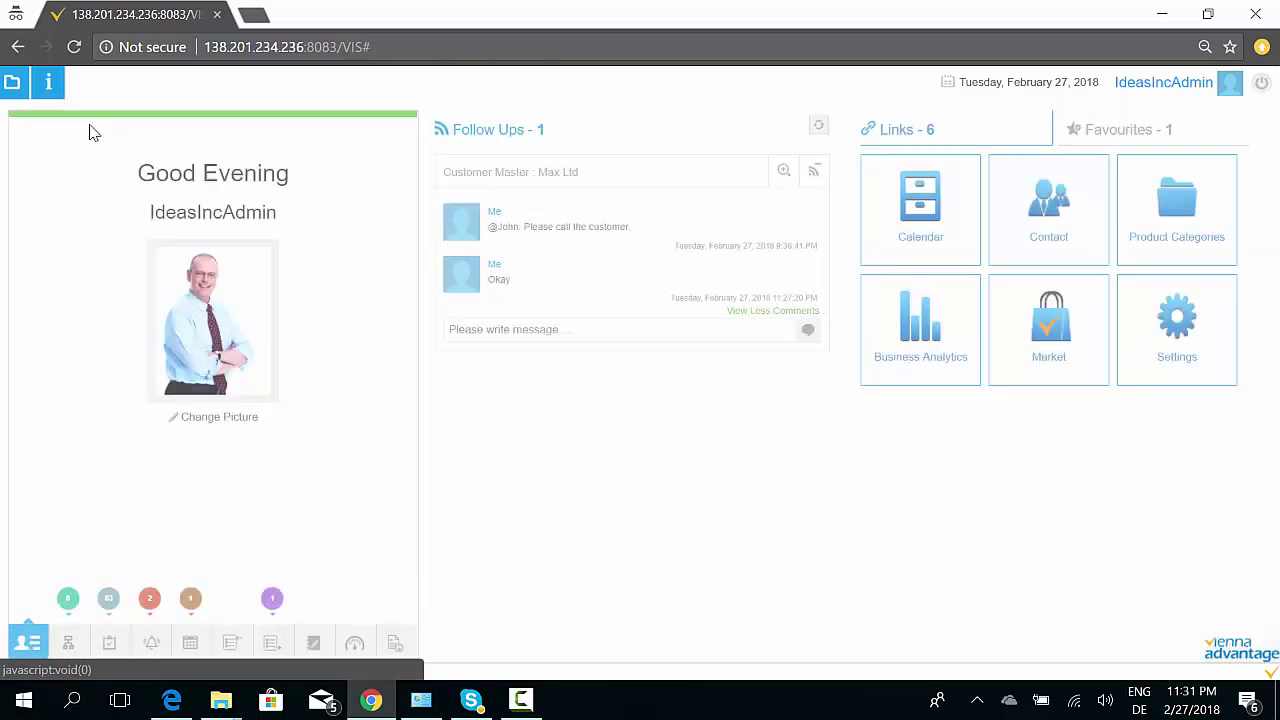
Step: Reopen the module list, collapse Order Management, and view the entries of the Pricing and Discounts folder before collapsing it
{"action": "left_click", "coordinate": [12, 84]}
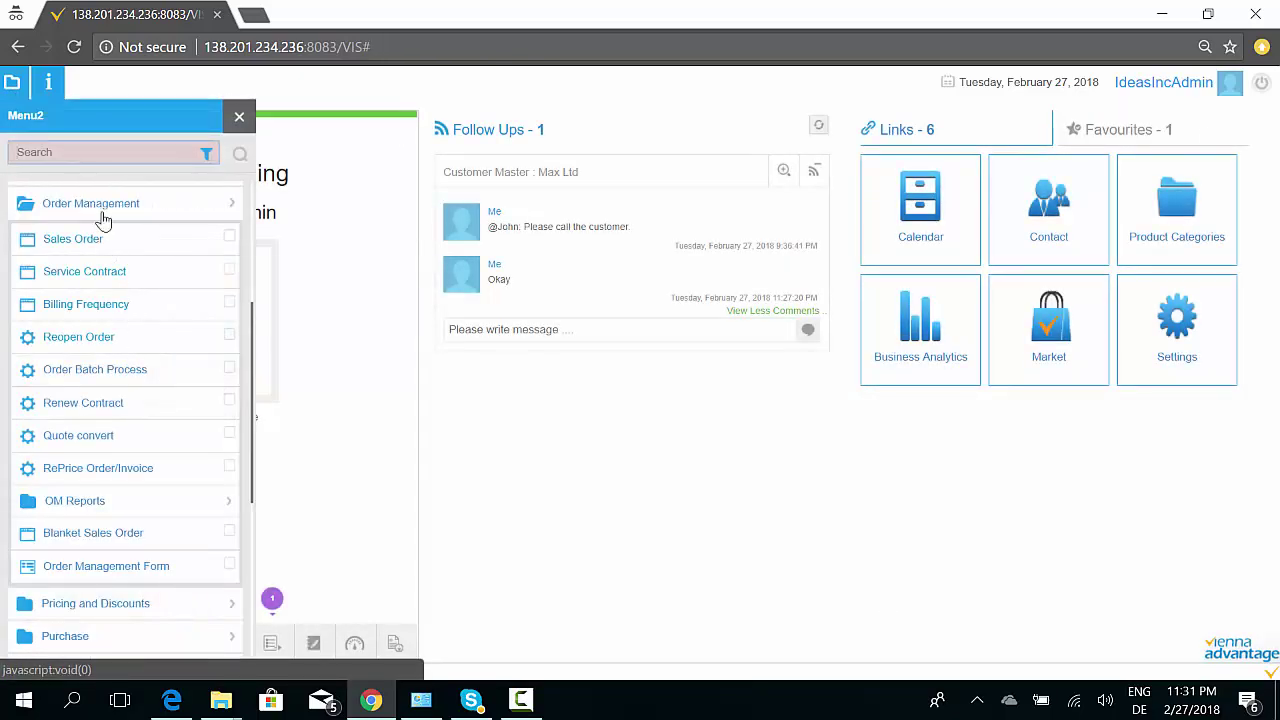
{"action": "left_click", "coordinate": [113, 205]}
{"action": "left_click", "coordinate": [134, 246]}
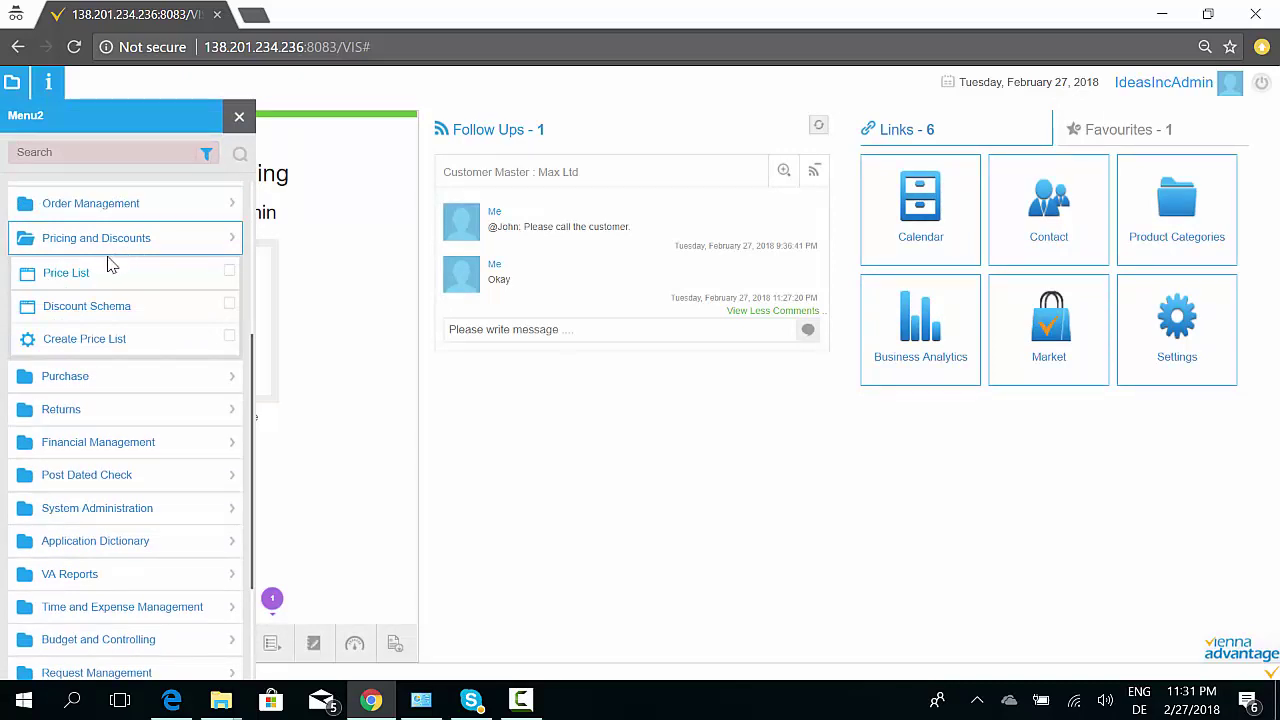
{"action": "left_click", "coordinate": [119, 246]}
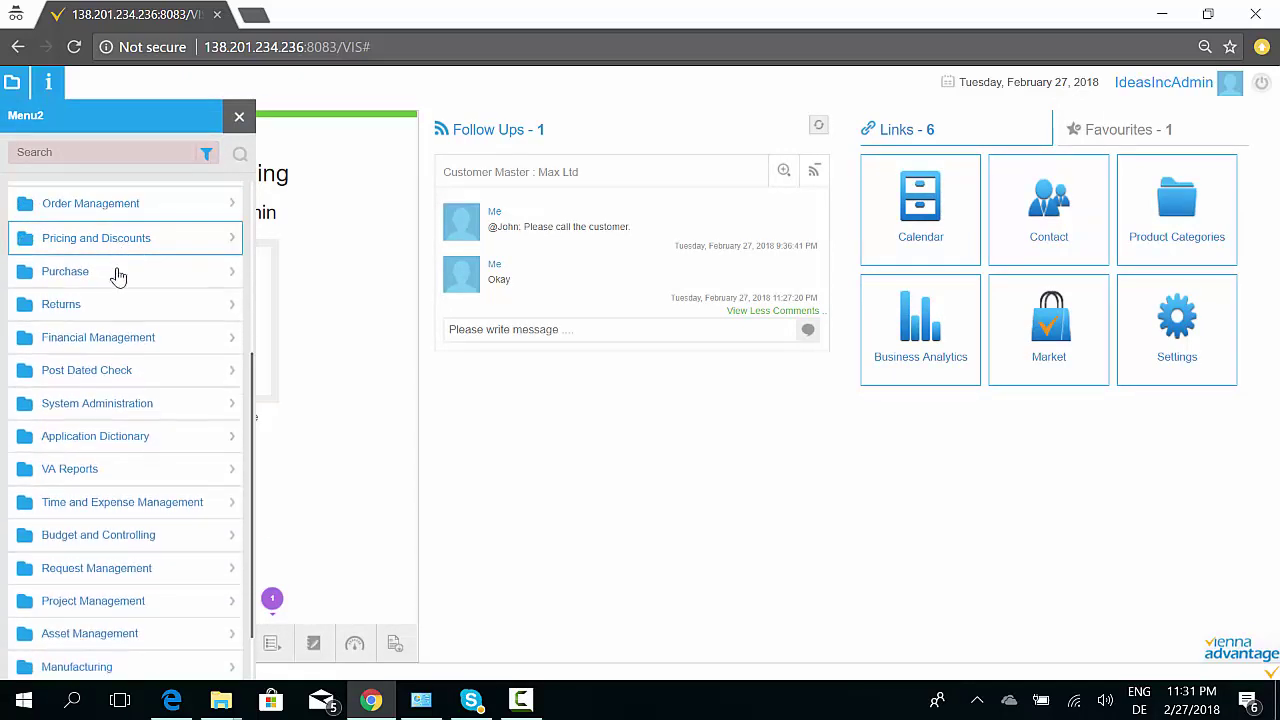
Step: View the subfolders of the Purchase folder, including RfQ, and collapse Purchase
{"action": "left_click", "coordinate": [118, 274]}
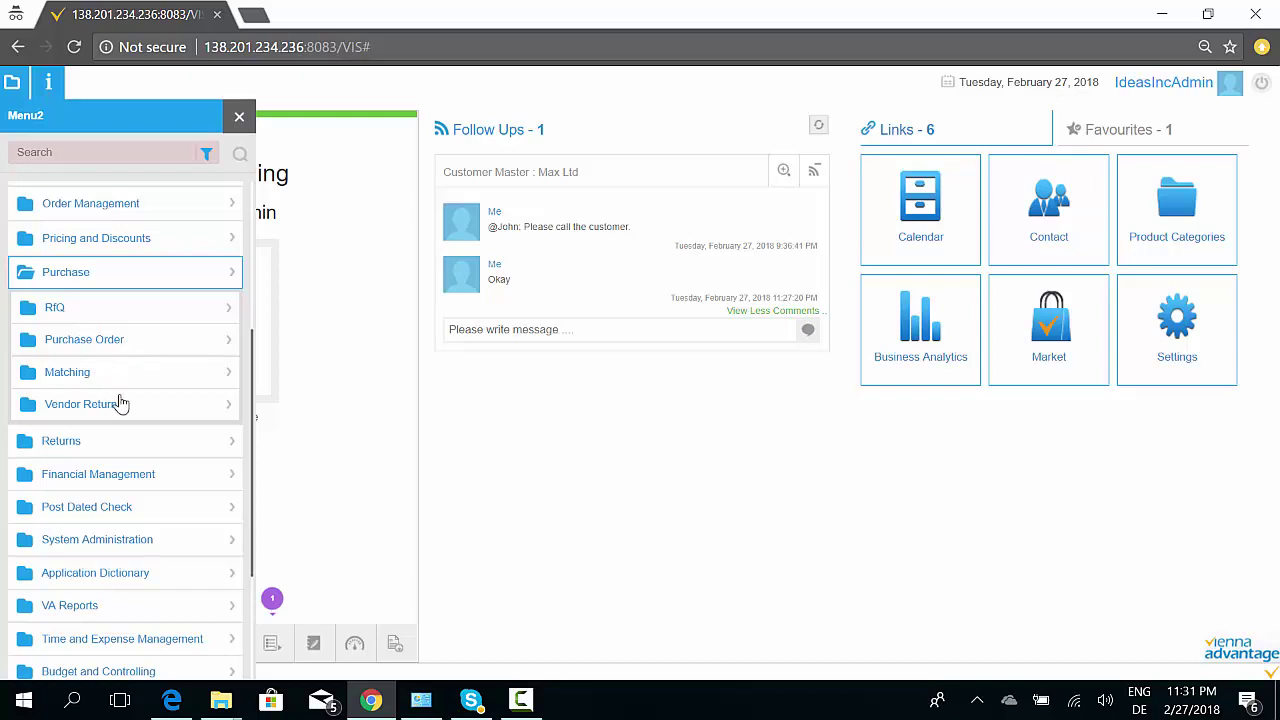
{"action": "left_click", "coordinate": [157, 317]}
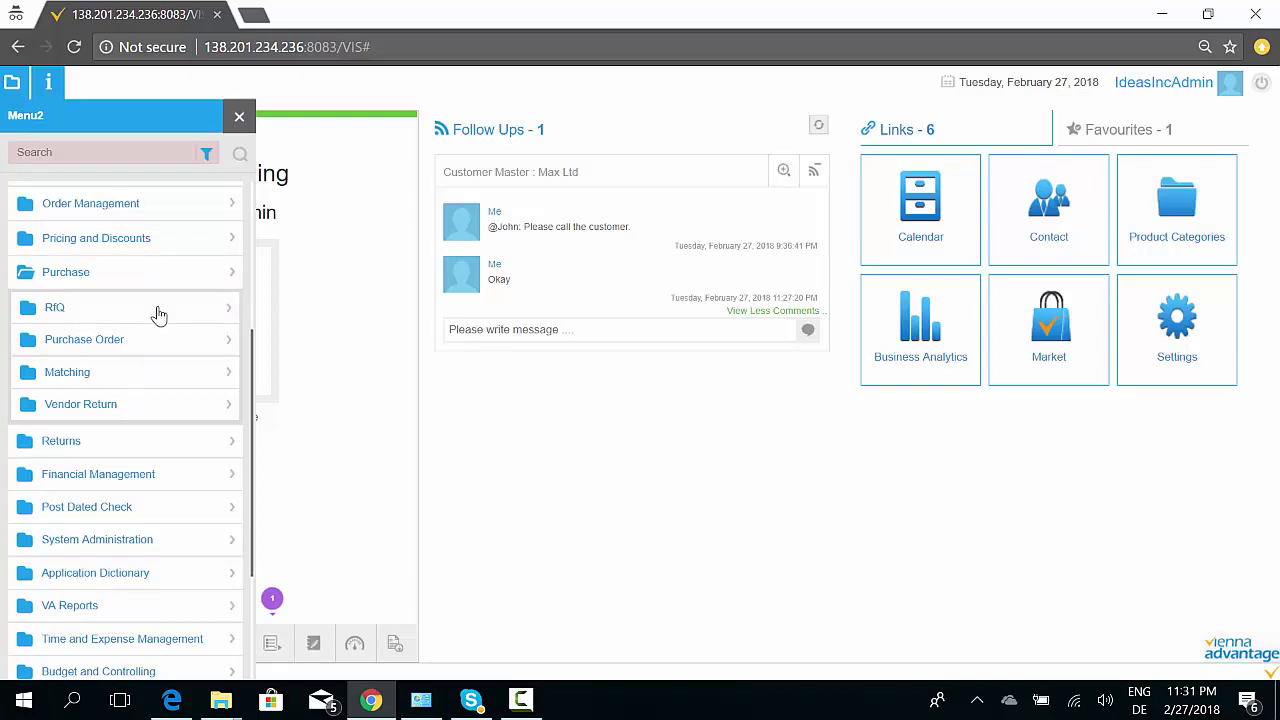
{"action": "left_click", "coordinate": [157, 317]}
{"action": "left_click", "coordinate": [150, 274]}
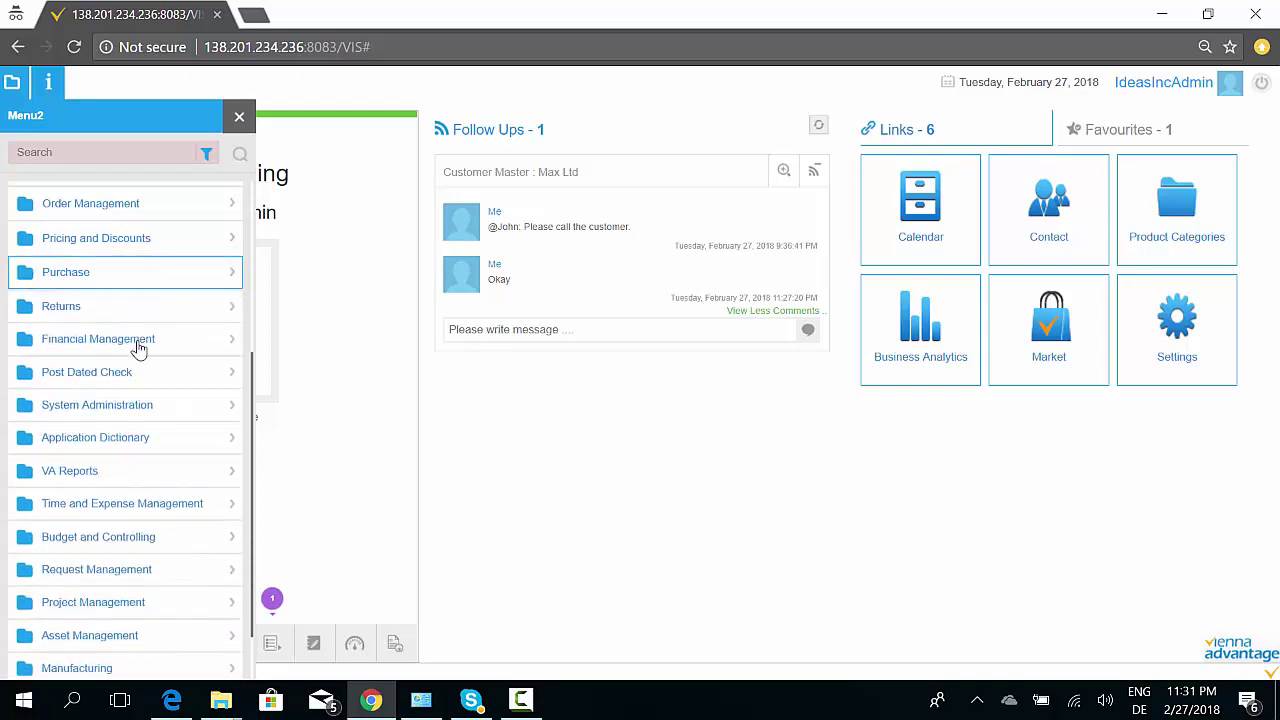
Step: View the Financial Management entries and the windows in its Accounting Structure folder, and collapse Accounting Structure
{"action": "left_click", "coordinate": [138, 344]}
{"action": "scroll", "coordinate": [149, 334], "scroll_direction": "down", "scroll_amount": 2}
{"action": "scroll", "coordinate": [149, 334], "scroll_direction": "up", "scroll_amount": 1}
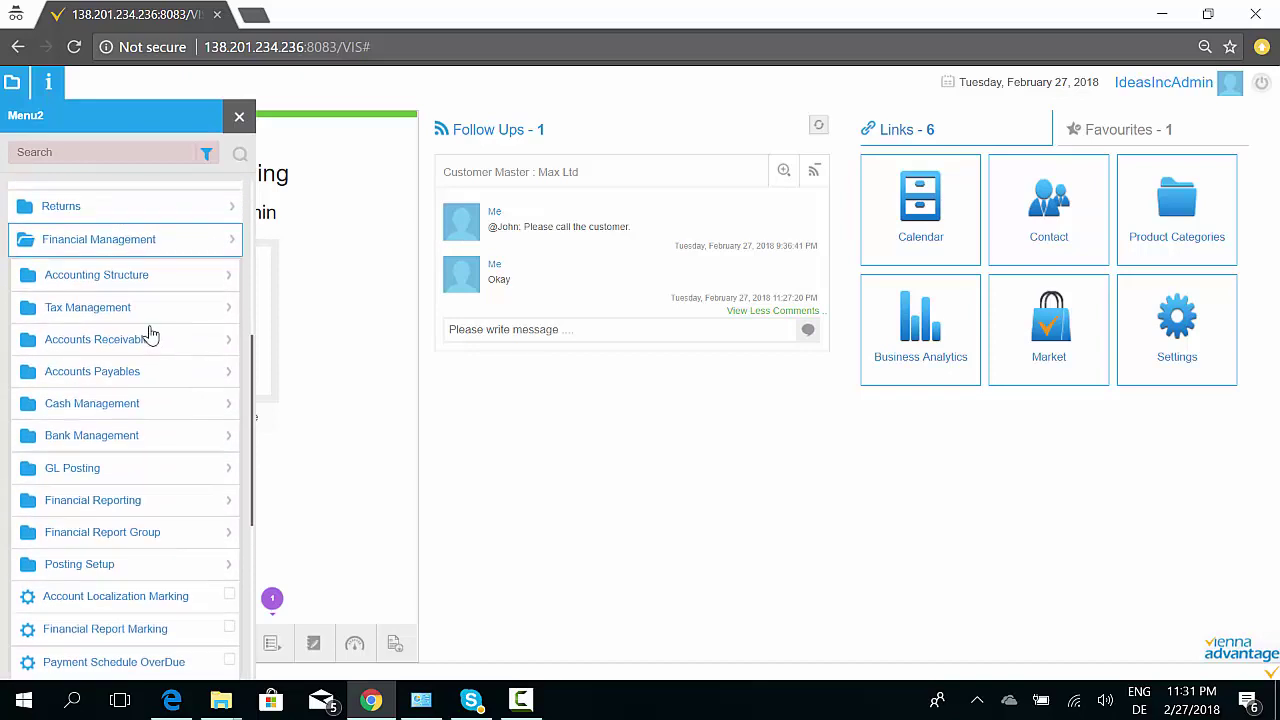
{"action": "left_click", "coordinate": [119, 287]}
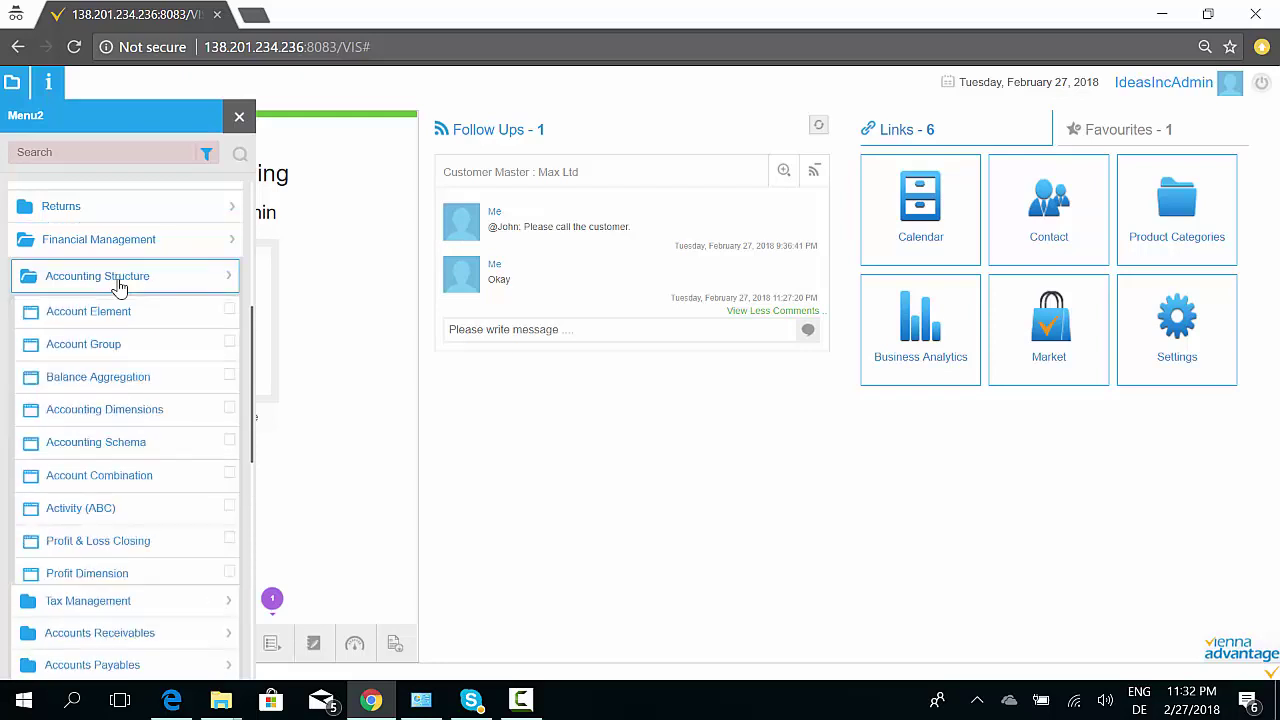
{"action": "left_click", "coordinate": [121, 285]}
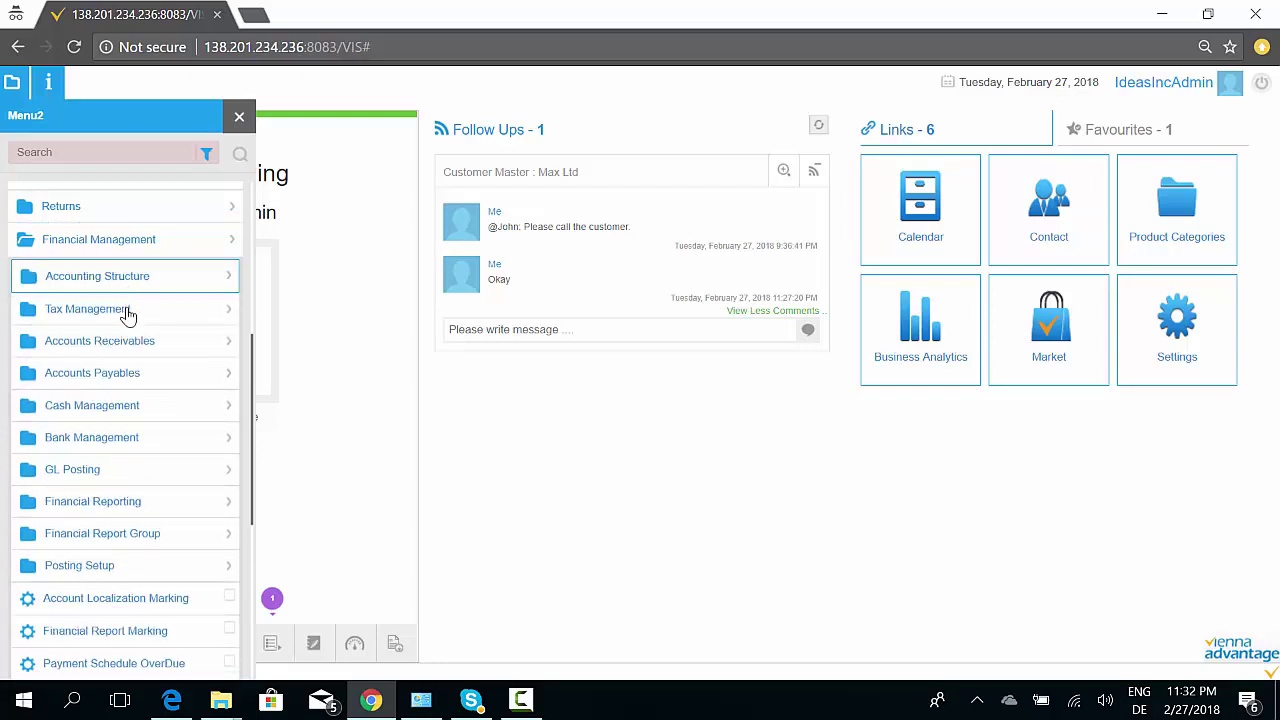
Step: View the entries of Tax Management and Accounts Receivables, and collapse the Financial Management folder
{"action": "left_click", "coordinate": [128, 312]}
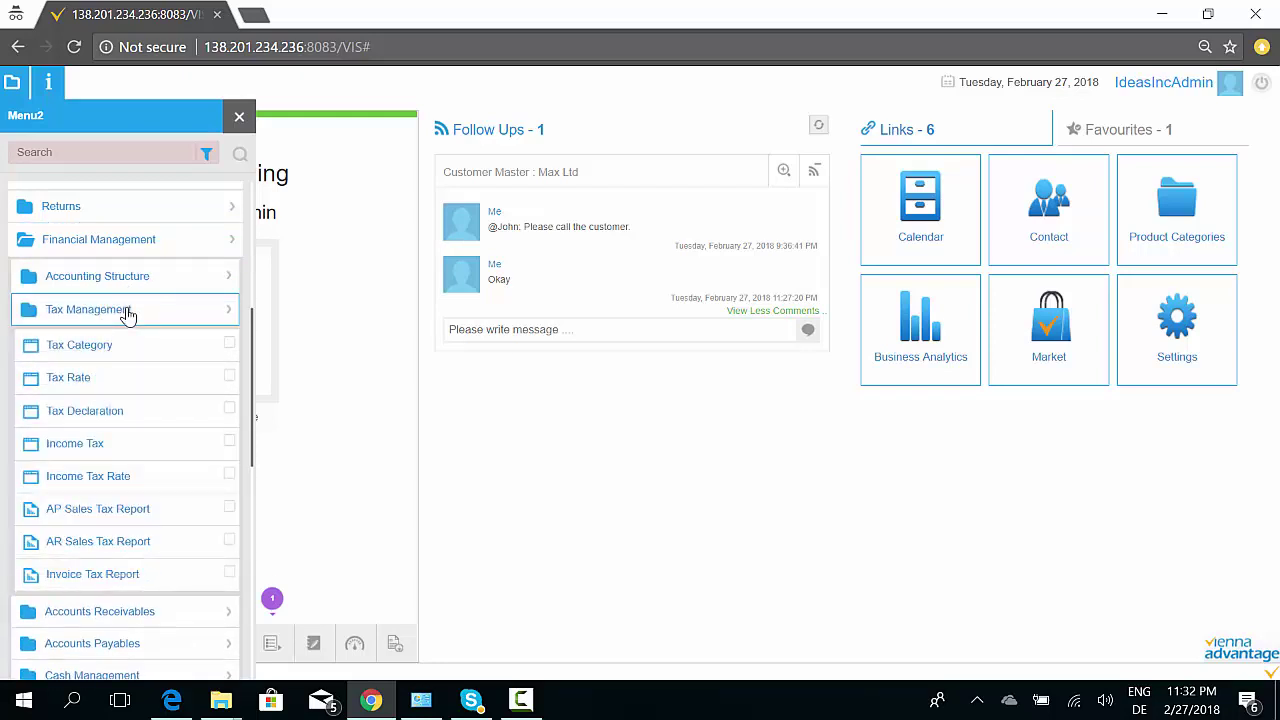
{"action": "left_click", "coordinate": [128, 312]}
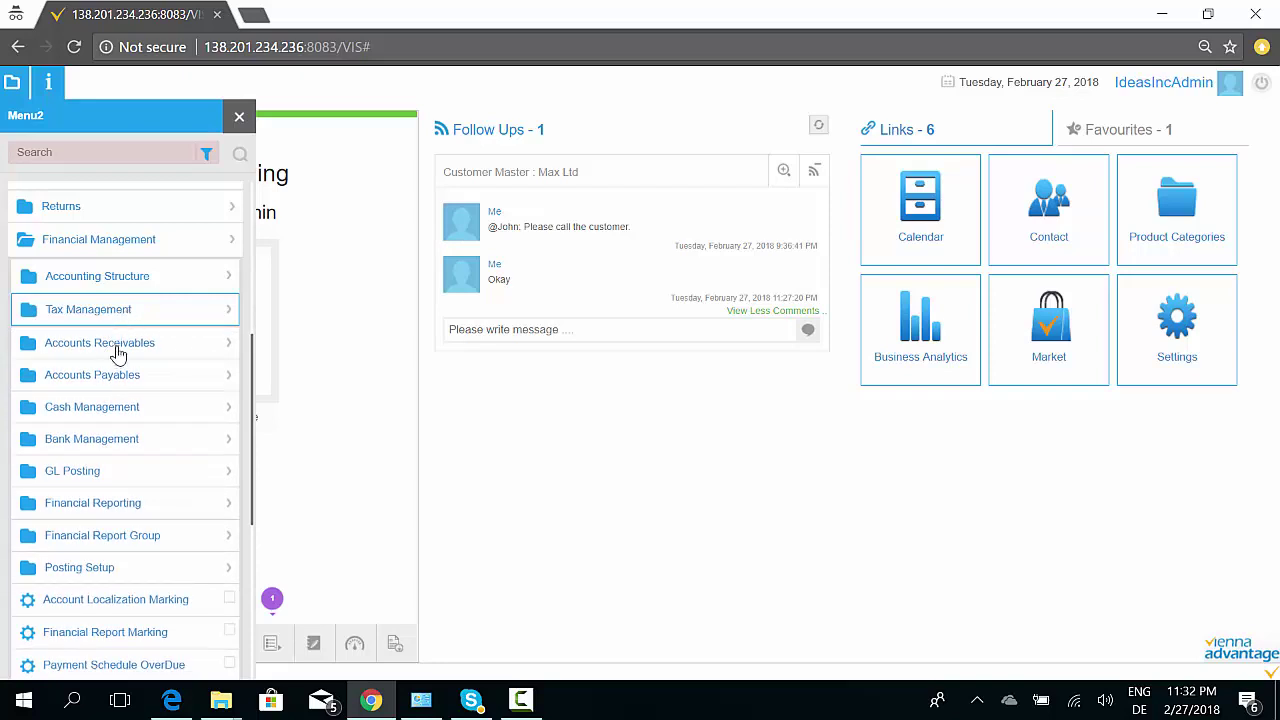
{"action": "left_click", "coordinate": [121, 352]}
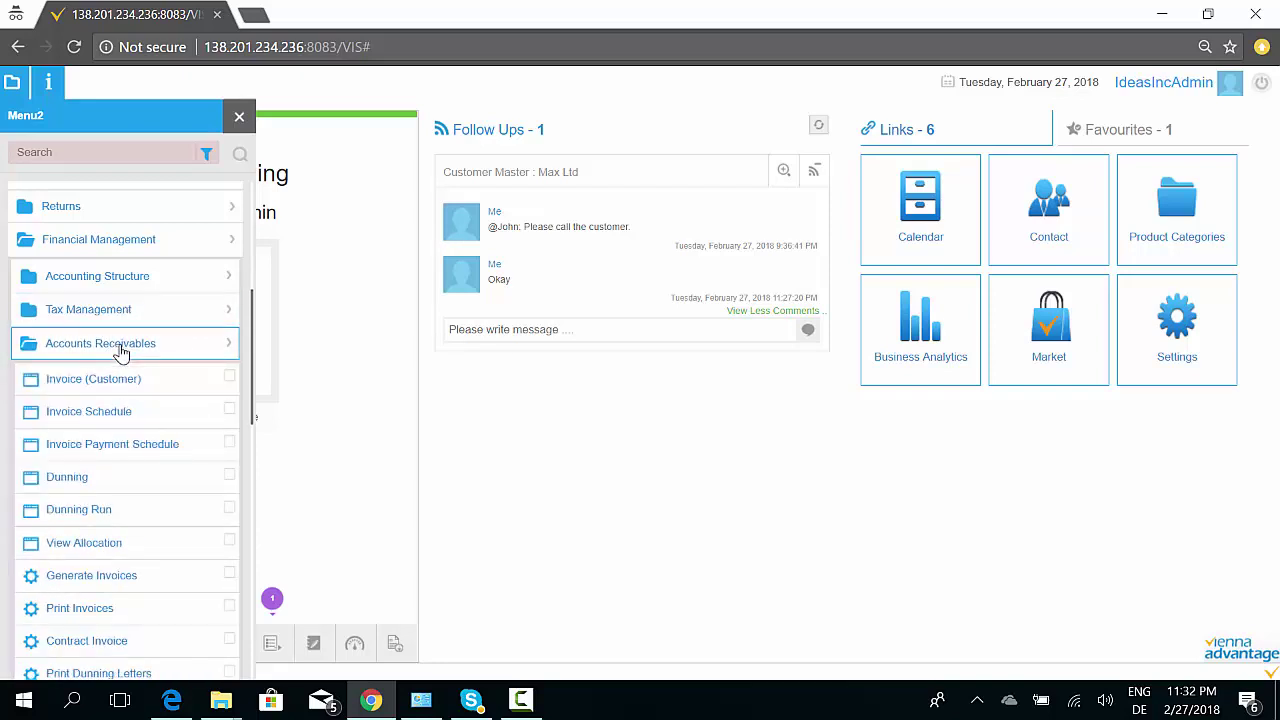
{"action": "left_click", "coordinate": [121, 353]}
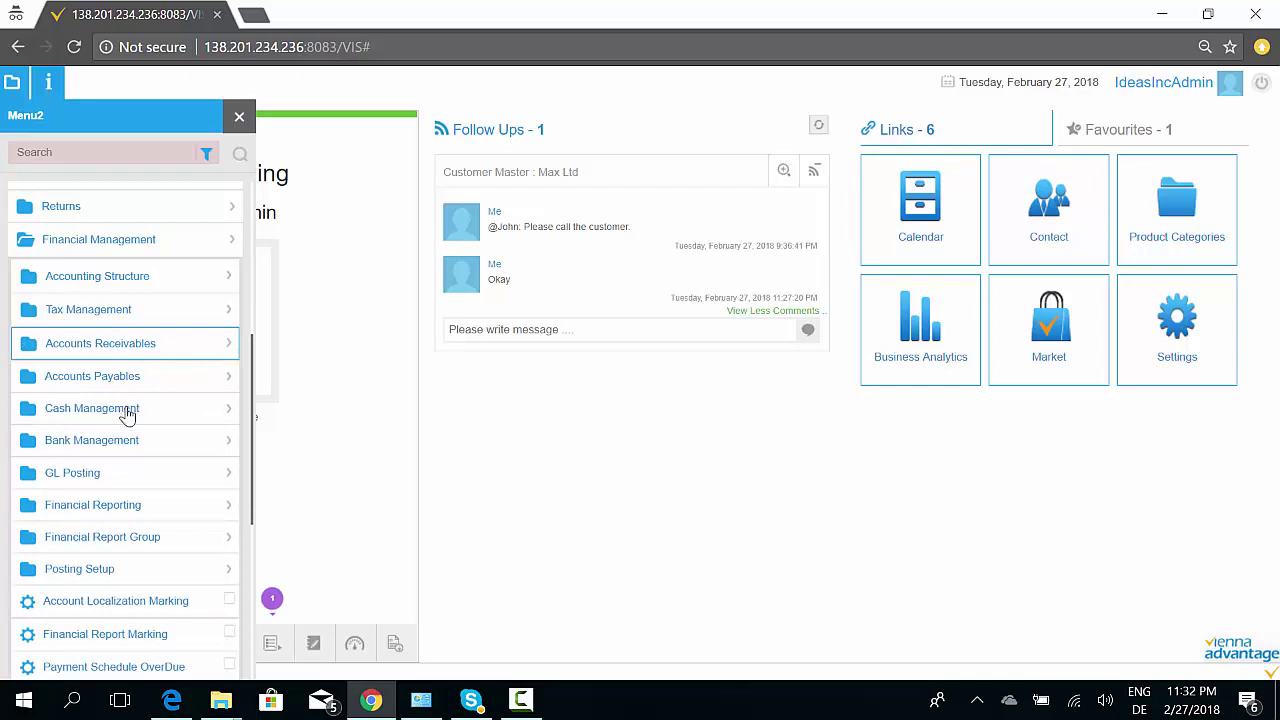
{"action": "left_click", "coordinate": [116, 250]}
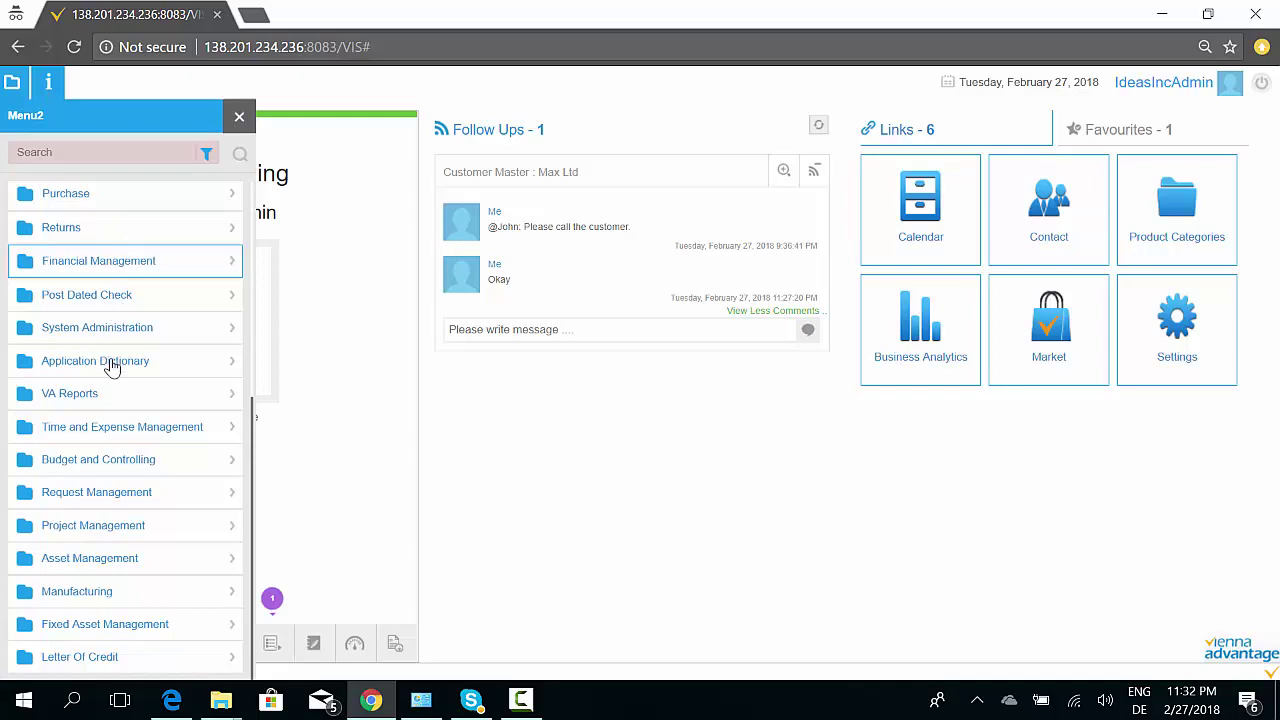
Step: View the entries of Time and Expense Management, and those of the Budget and Costing folders under Budget and Controlling
{"action": "left_click", "coordinate": [129, 428]}
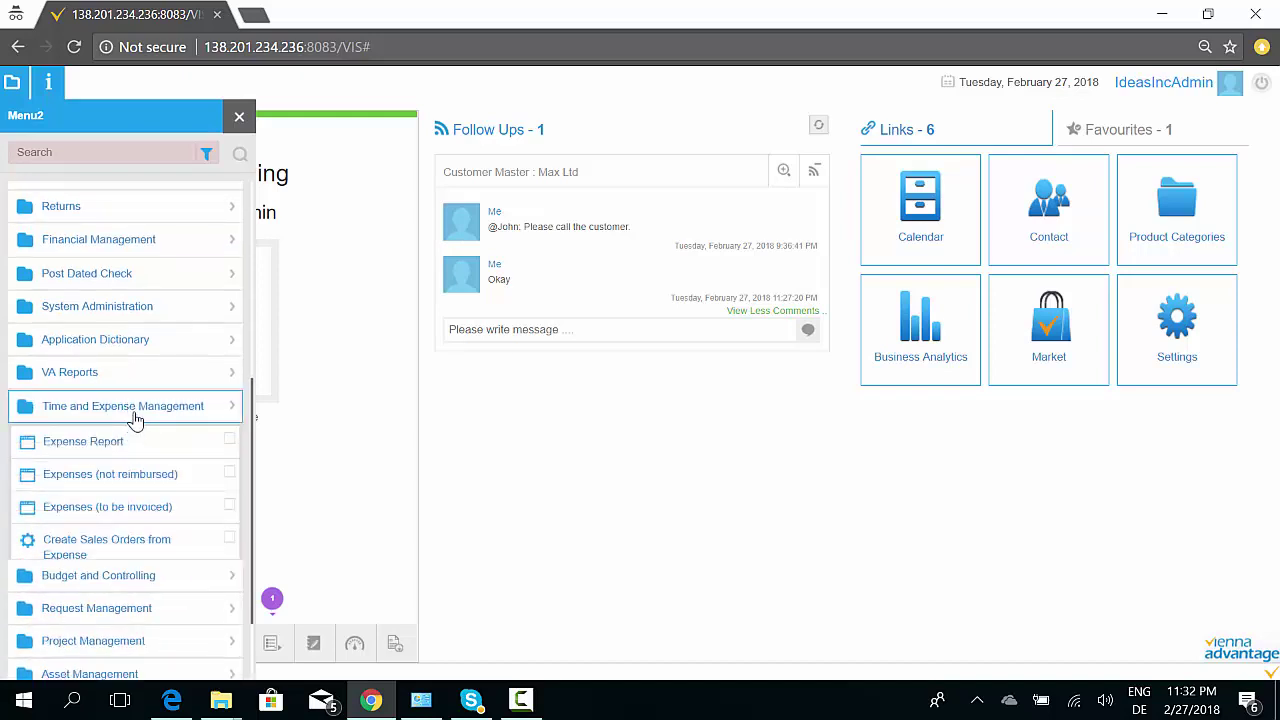
{"action": "left_click", "coordinate": [131, 420]}
{"action": "left_click", "coordinate": [133, 456]}
{"action": "left_click", "coordinate": [140, 478]}
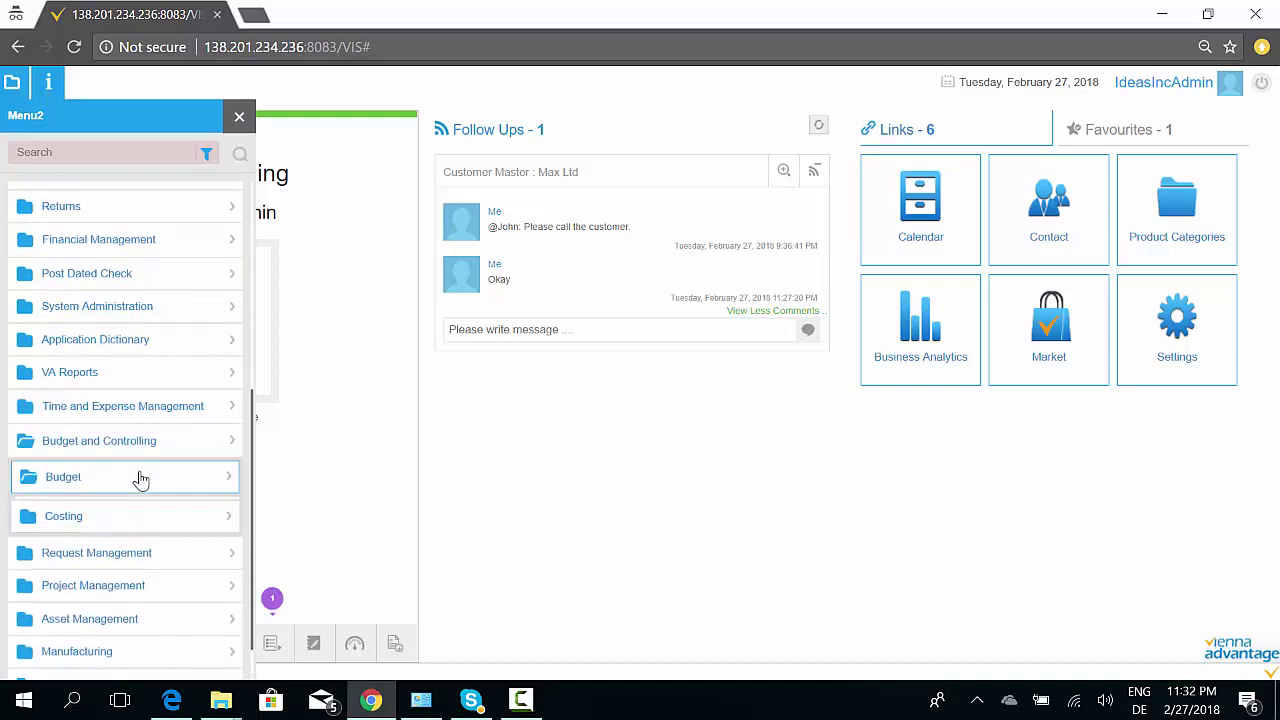
{"action": "left_click", "coordinate": [145, 477]}
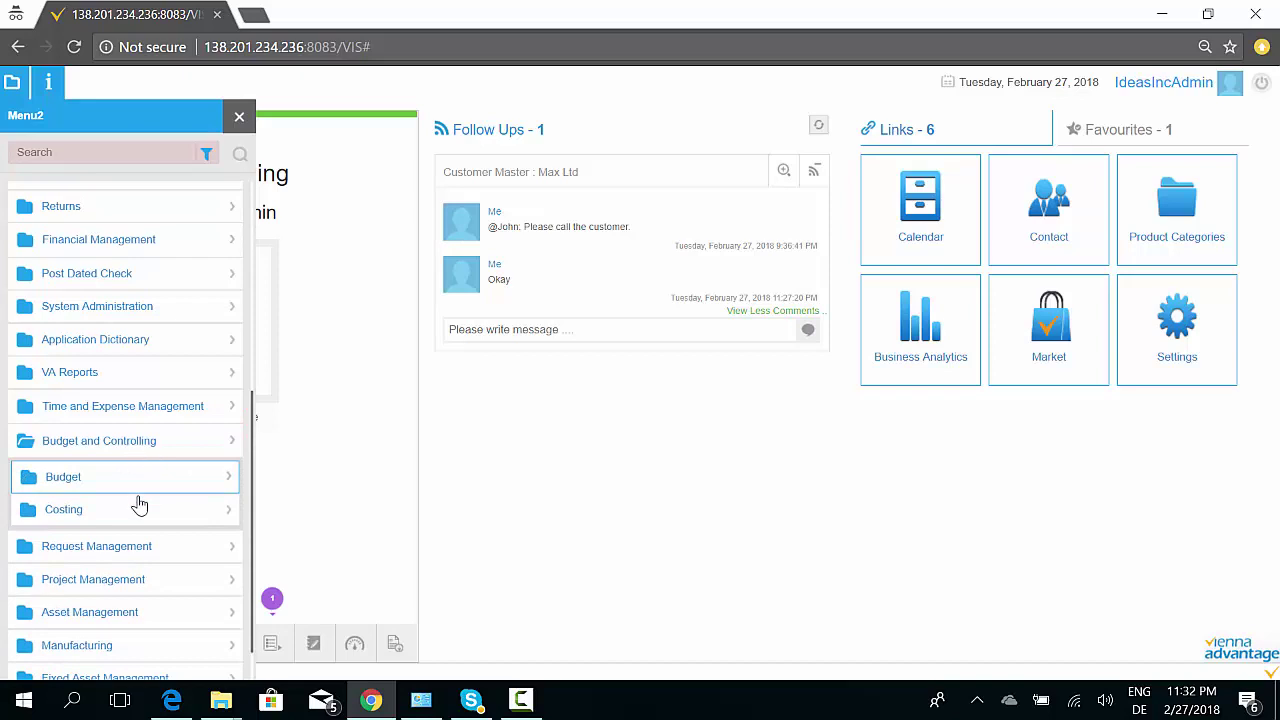
{"action": "left_click", "coordinate": [137, 506]}
{"action": "scroll", "coordinate": [152, 478], "scroll_direction": "down", "scroll_amount": 1}
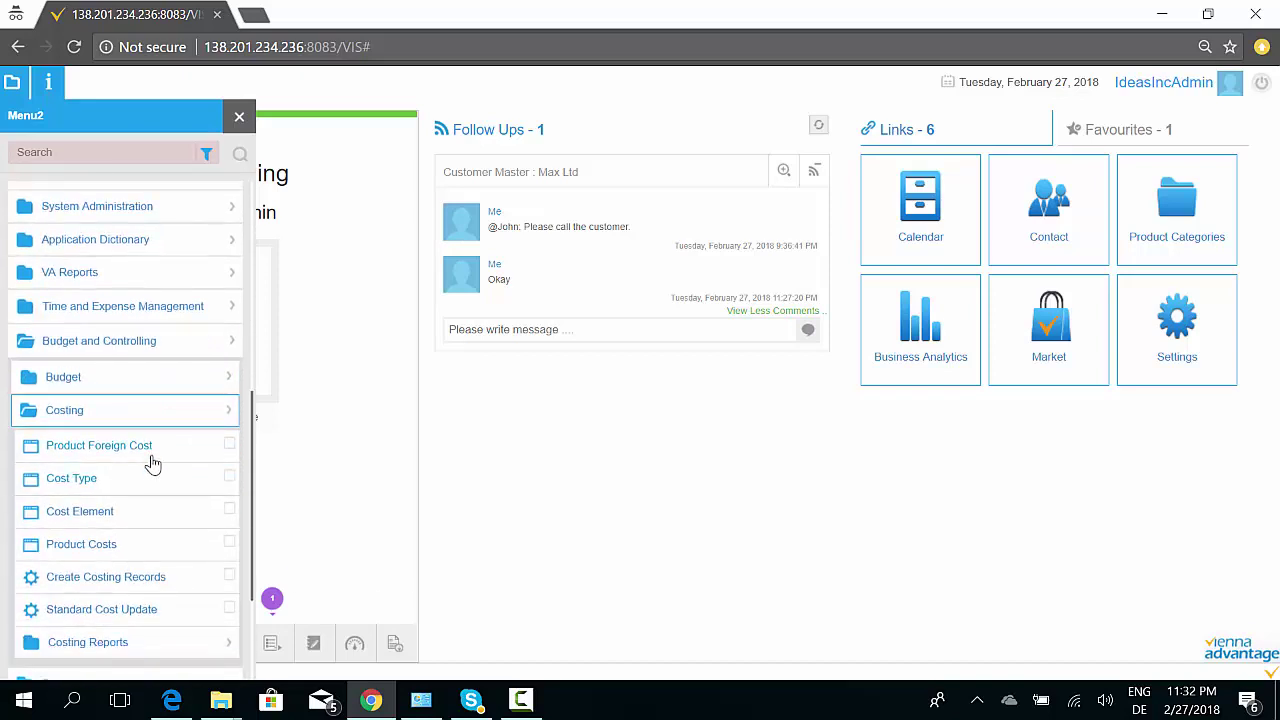
Step: Collapse the Costing and Budget and Controlling folders, and view the contents of the Request Management and Project Management folders
{"action": "left_click", "coordinate": [79, 425]}
{"action": "left_click", "coordinate": [80, 390]}
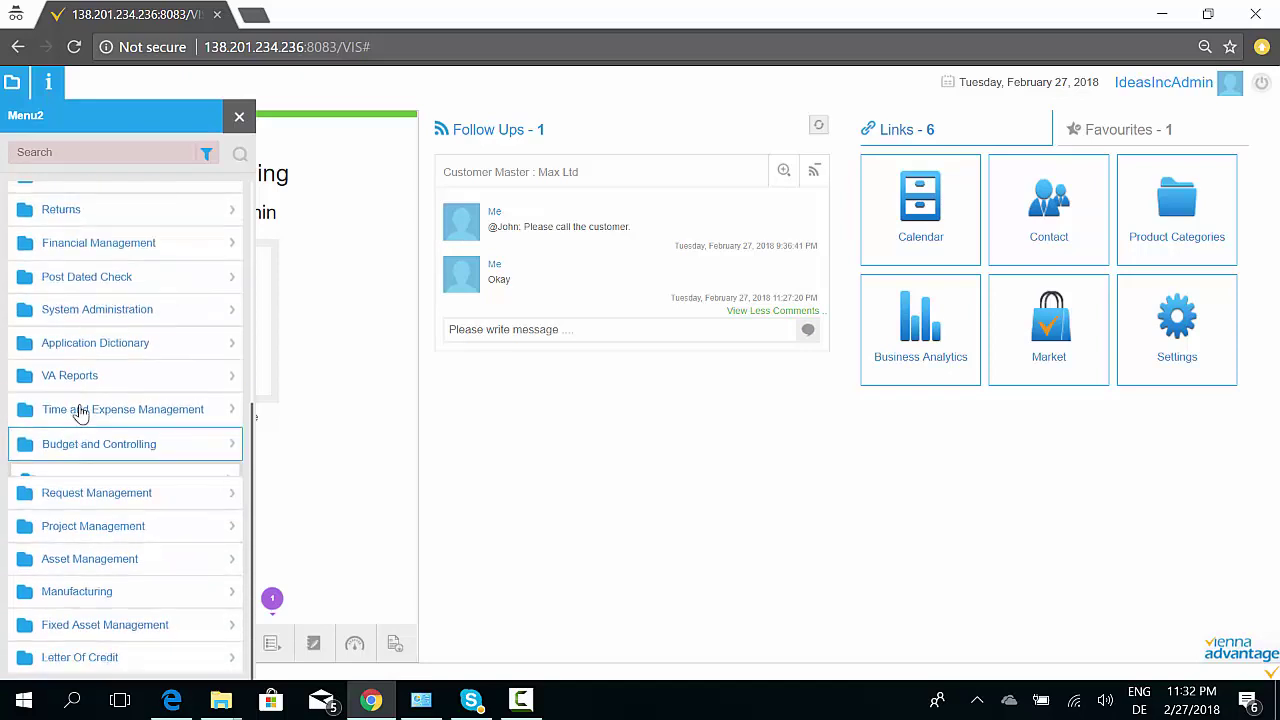
{"action": "left_click", "coordinate": [100, 493]}
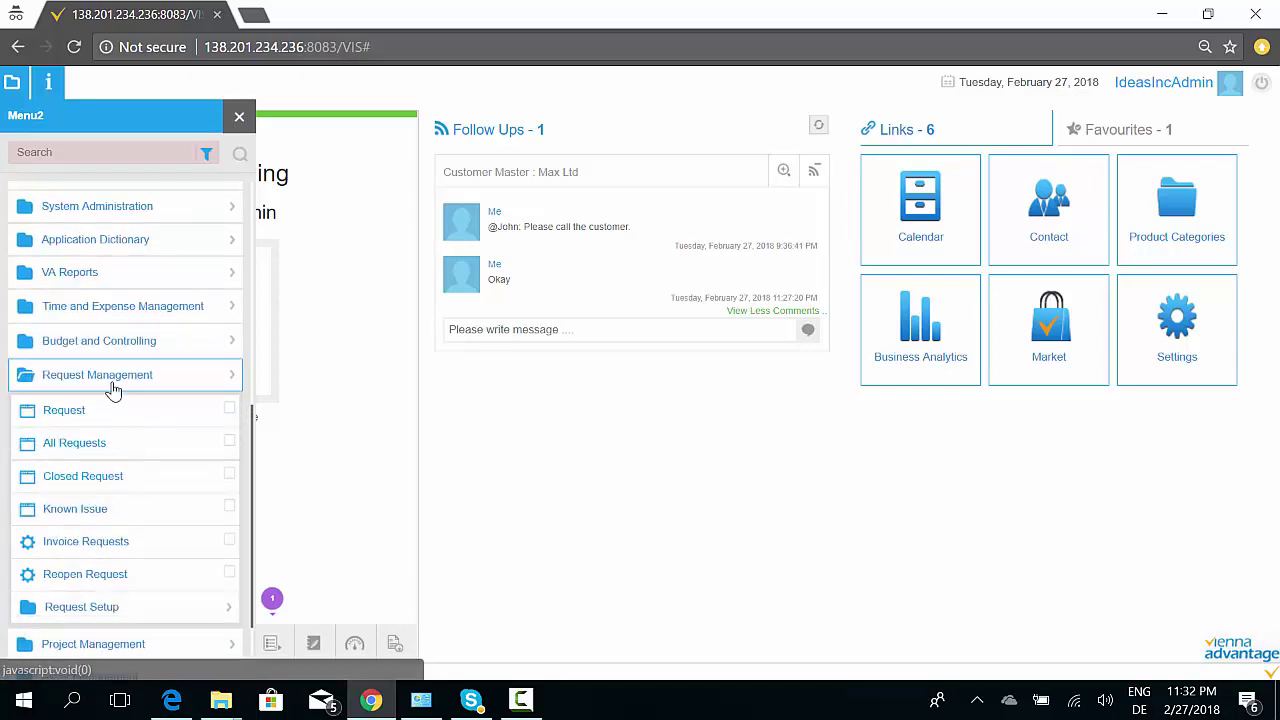
{"action": "left_click", "coordinate": [113, 390]}
{"action": "left_click", "coordinate": [117, 530]}
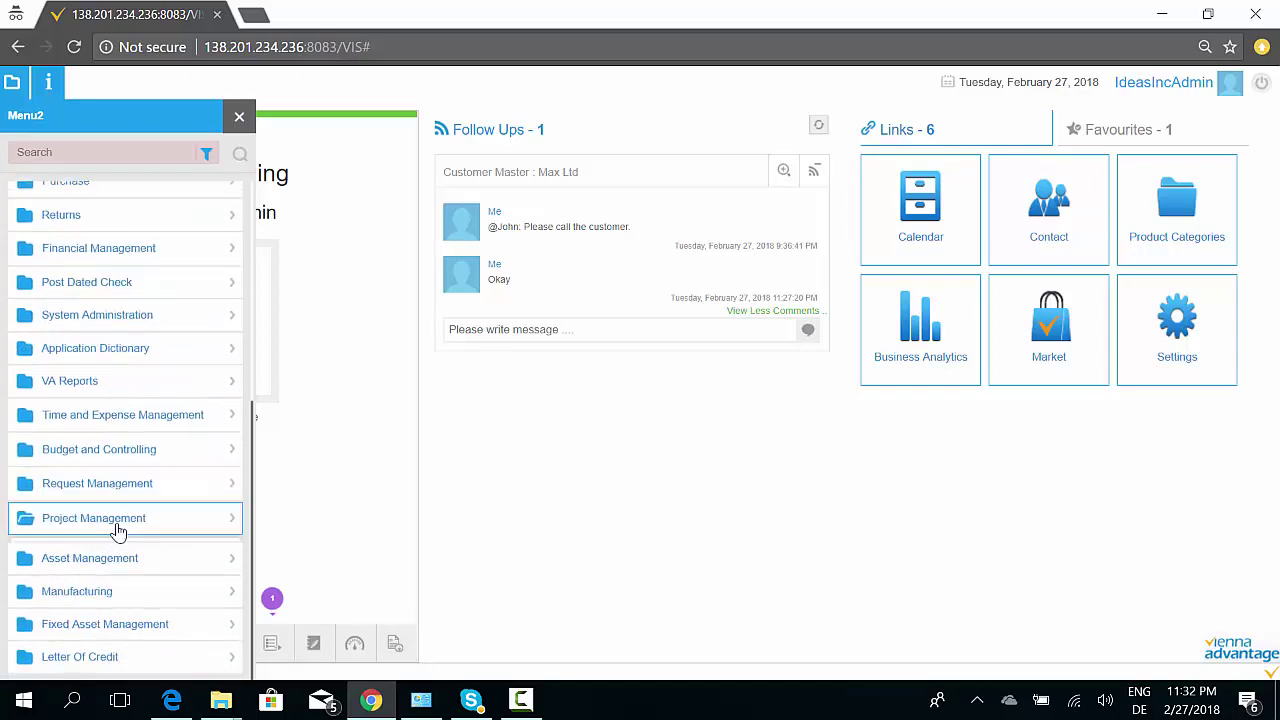
{"action": "left_click", "coordinate": [117, 410]}
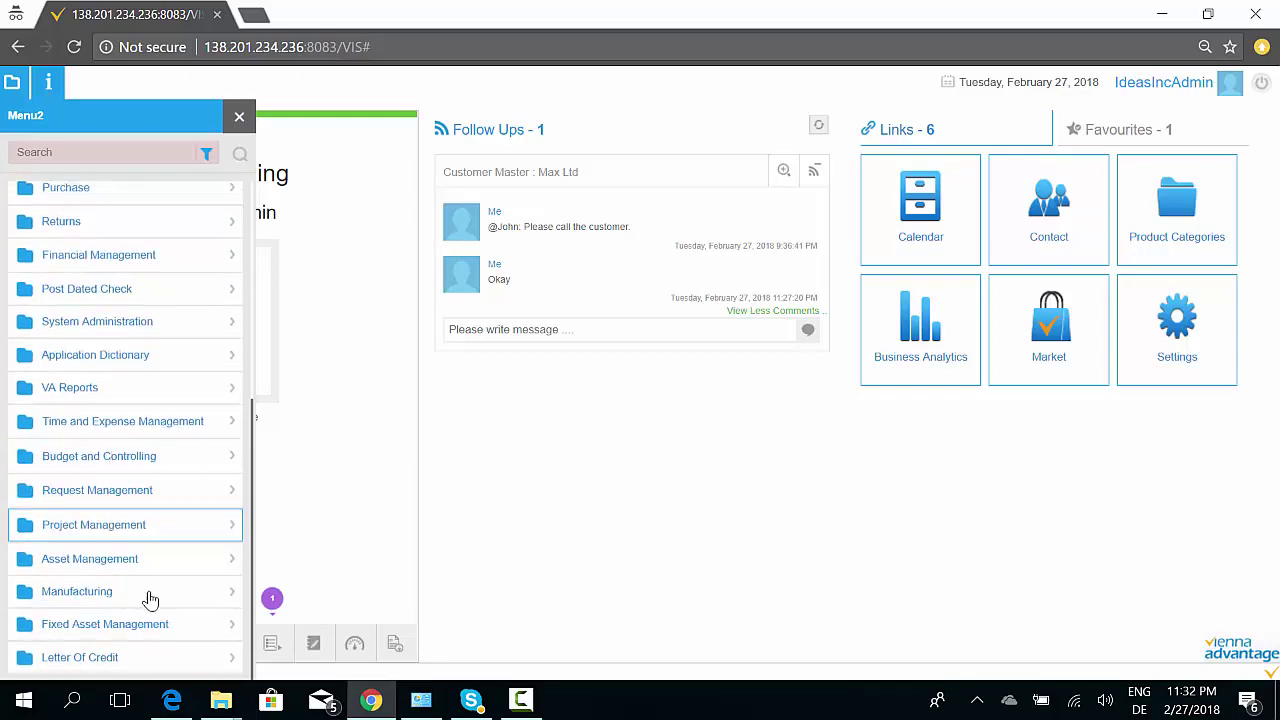
Step: Close the module menu and browse the list of all apps in the Market, including VIENNA Advantage Upgrade
{"action": "scroll", "coordinate": [137, 437], "scroll_direction": "up", "scroll_amount": 4}
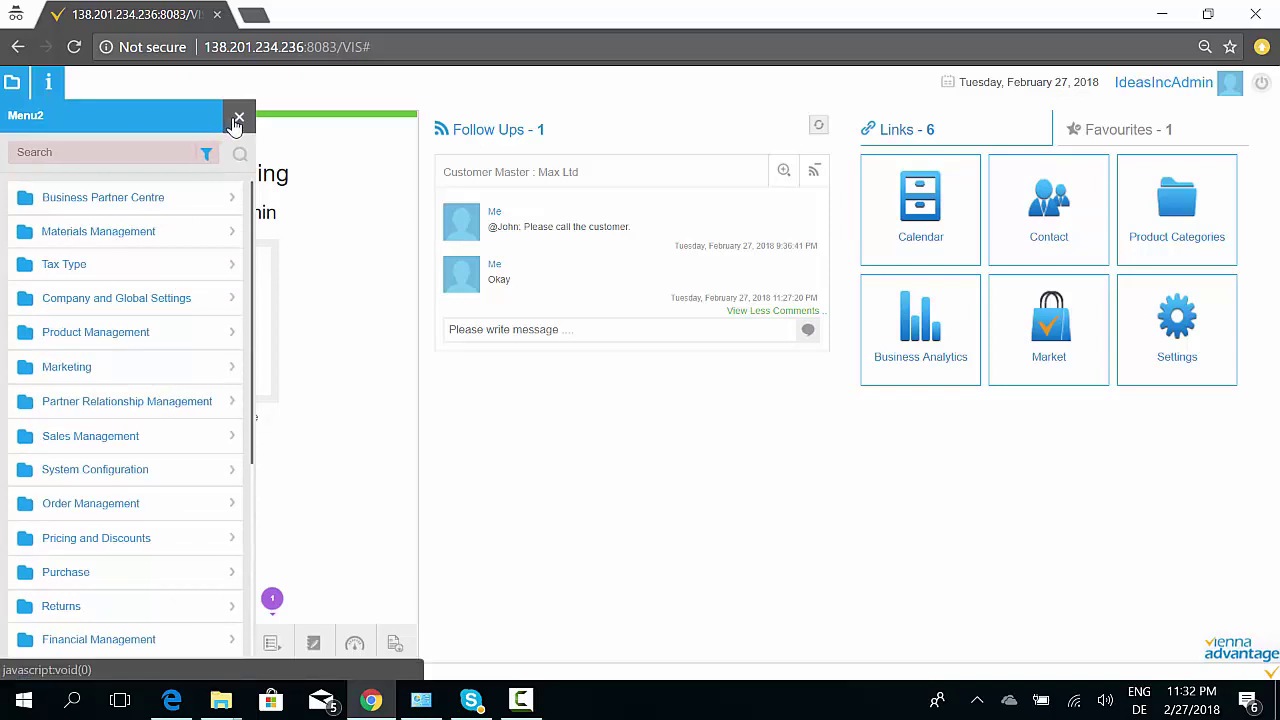
{"action": "left_click", "coordinate": [238, 119]}
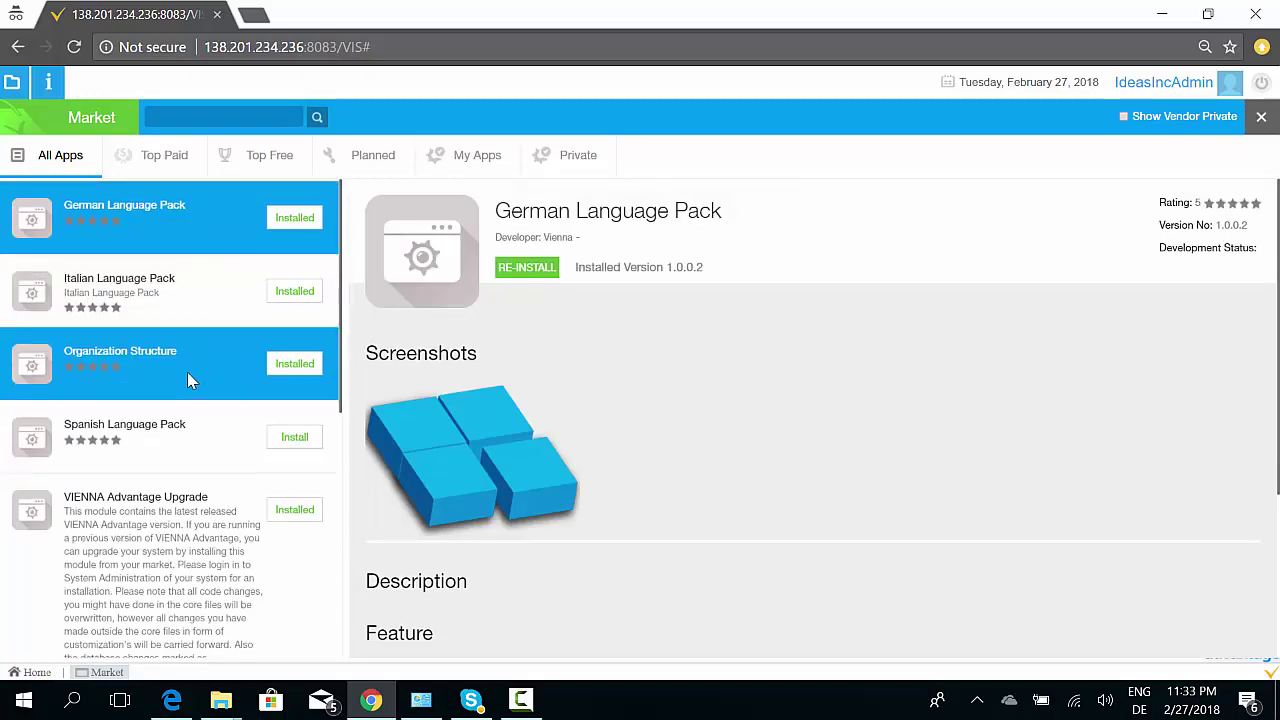
{"action": "scroll", "coordinate": [190, 380], "scroll_direction": "down", "scroll_amount": 1}
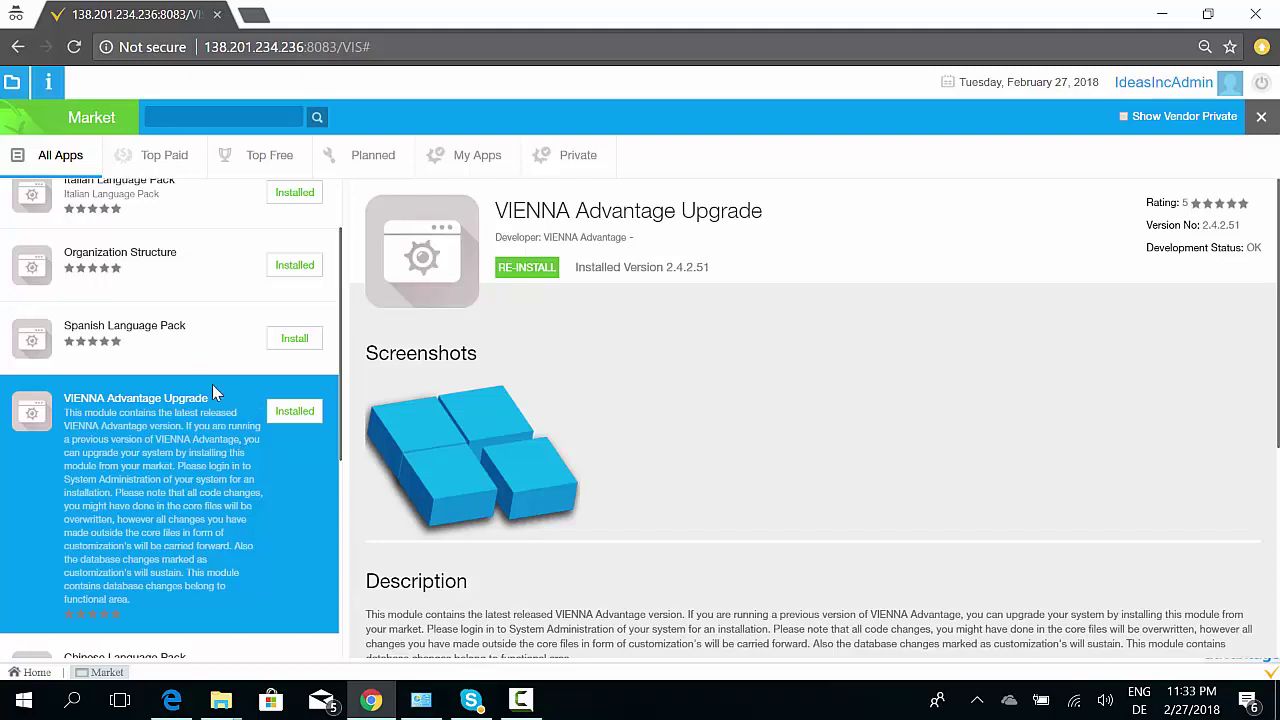